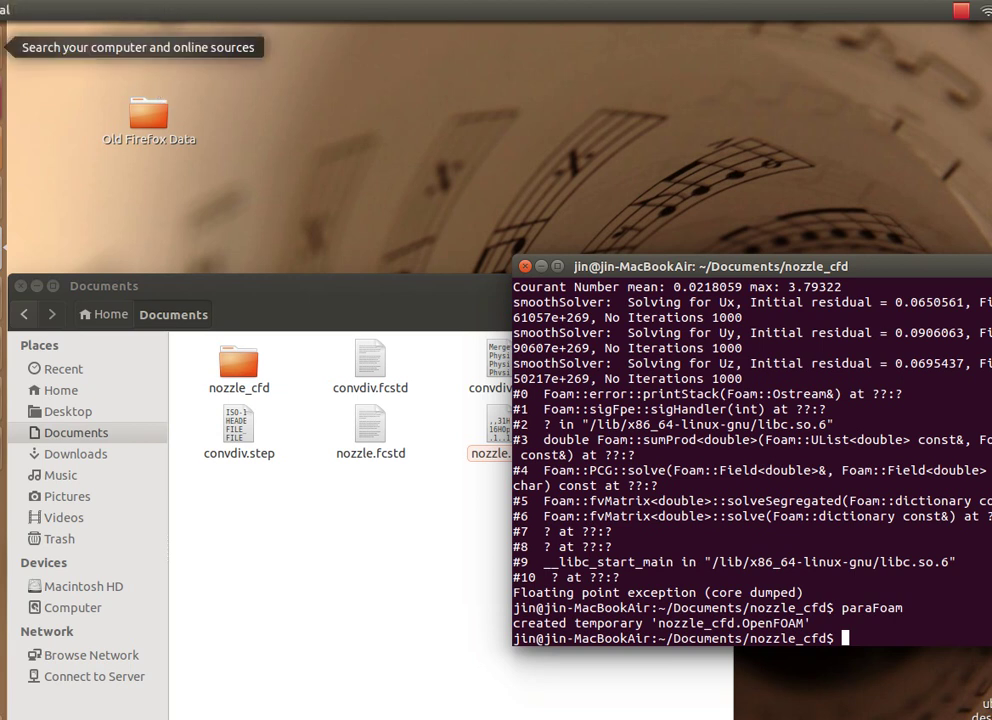
# Launch FreeCAD and create a new empty document
pyautogui.click(3, 47)
pyautogui.write('fr')
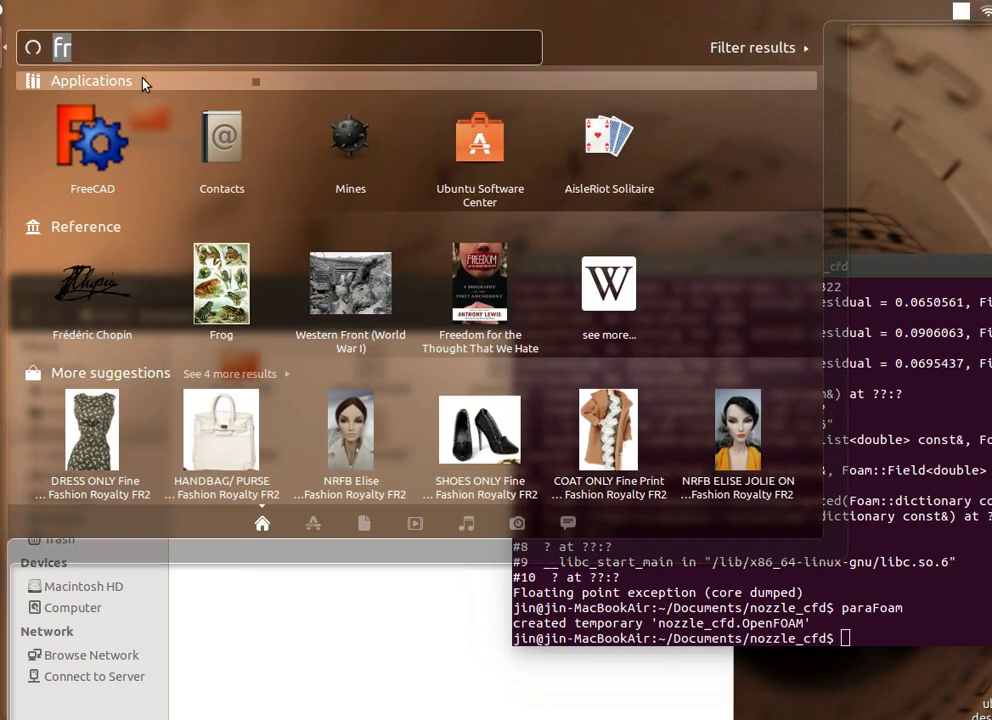
pyautogui.click(92, 148)
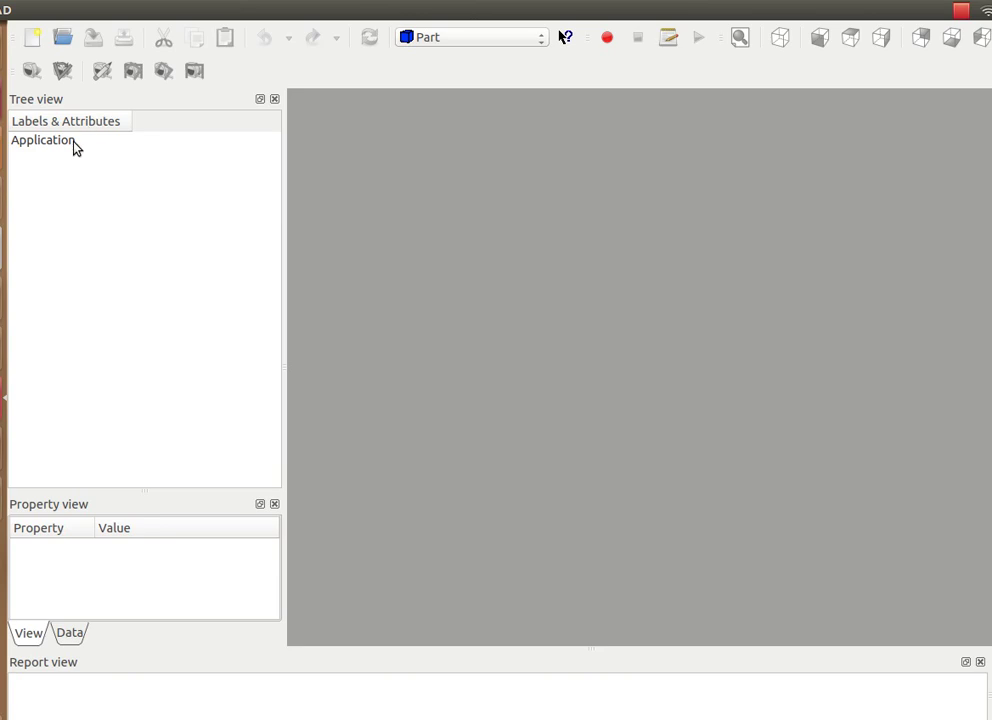
pyautogui.click(75, 147)
pyautogui.click(33, 40)
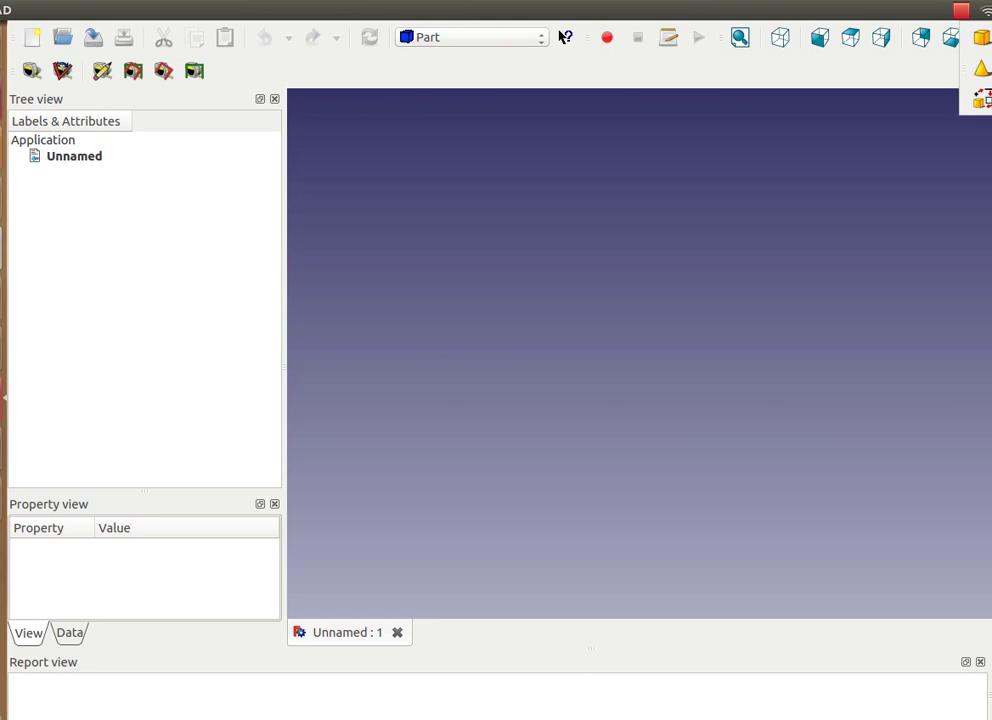
# Add a cylinder with the default 2 mm radius and 10 mm height and show all its dimension properties
pyautogui.click(981, 37)
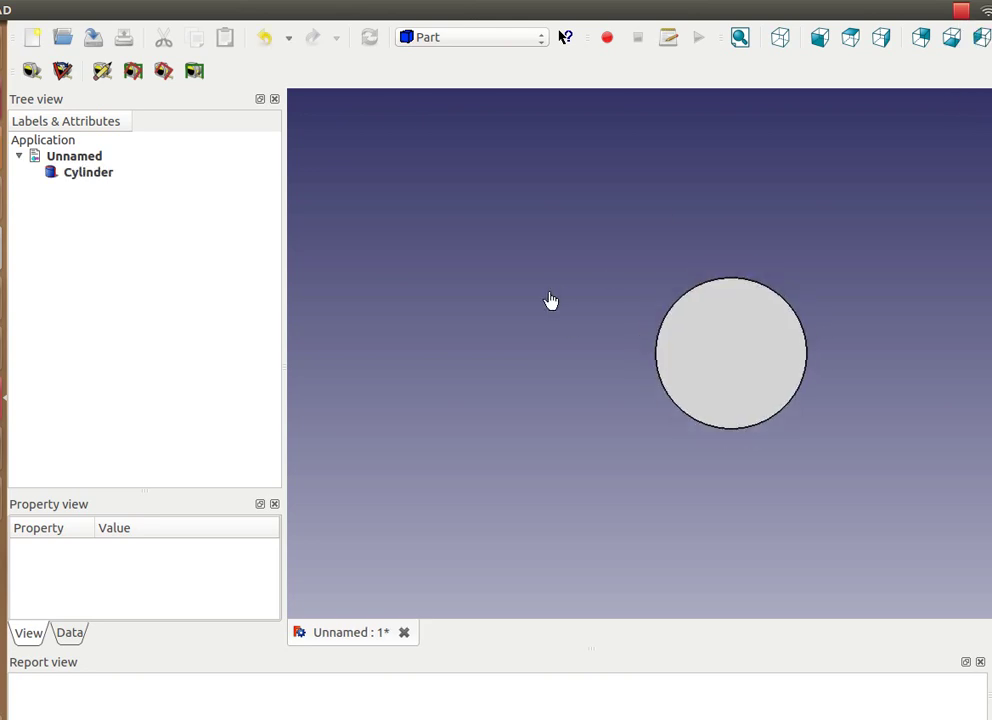
pyautogui.click(819, 37)
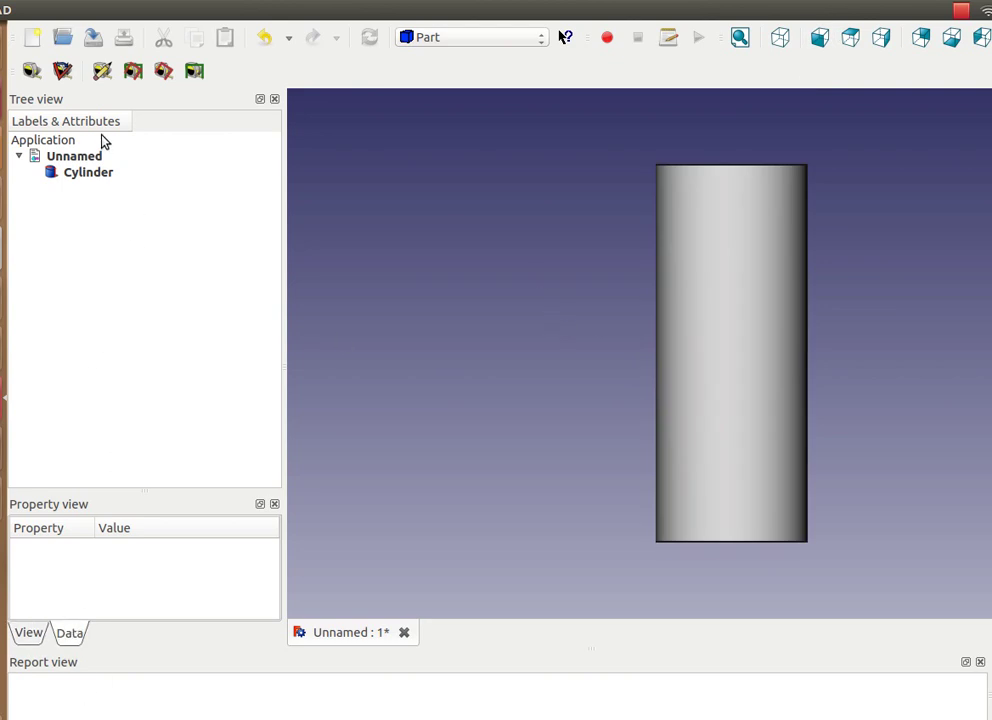
pyautogui.click(90, 172)
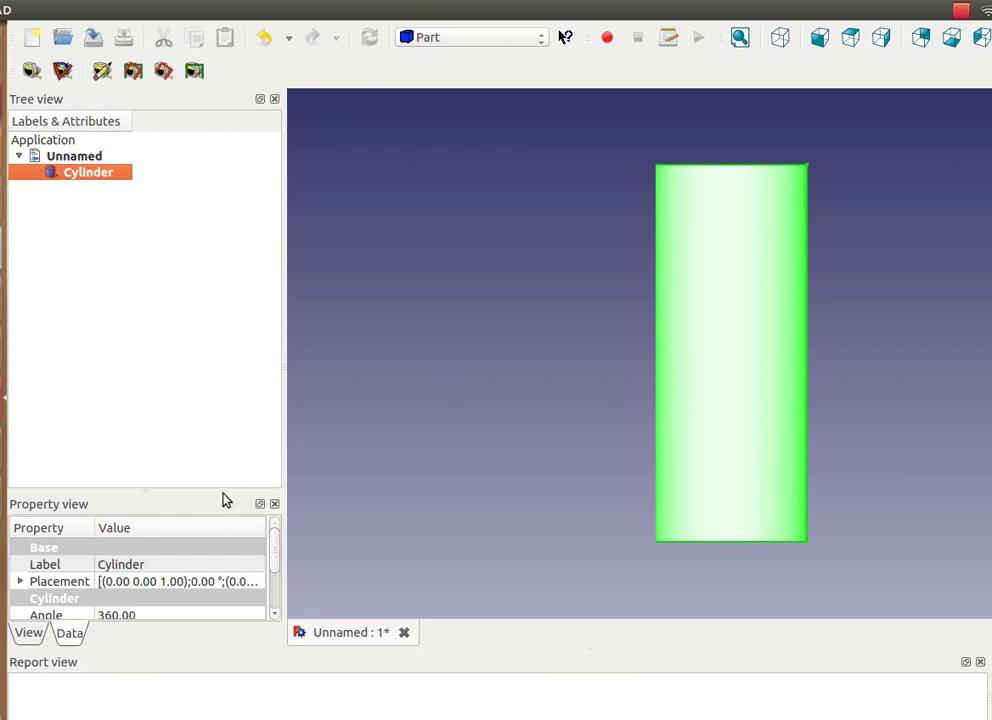
pyautogui.moveTo(230, 487); pyautogui.dragTo(259, 349)
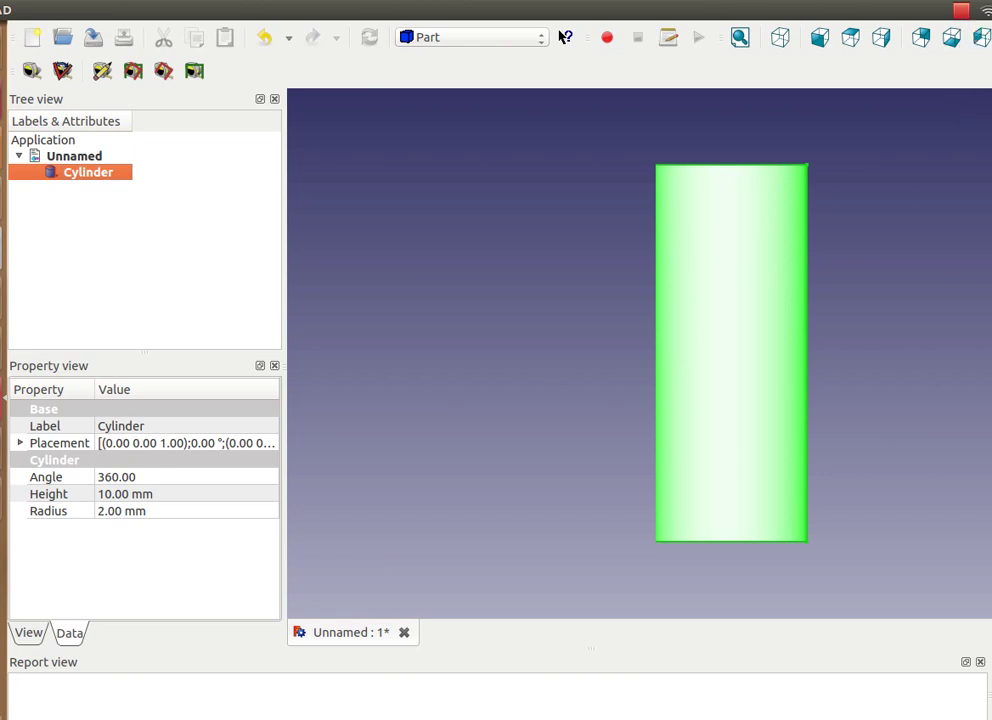
# Make the solid primitive tools fully accessible and add a default cone at the cylinder's location
pyautogui.moveTo(985, 38)
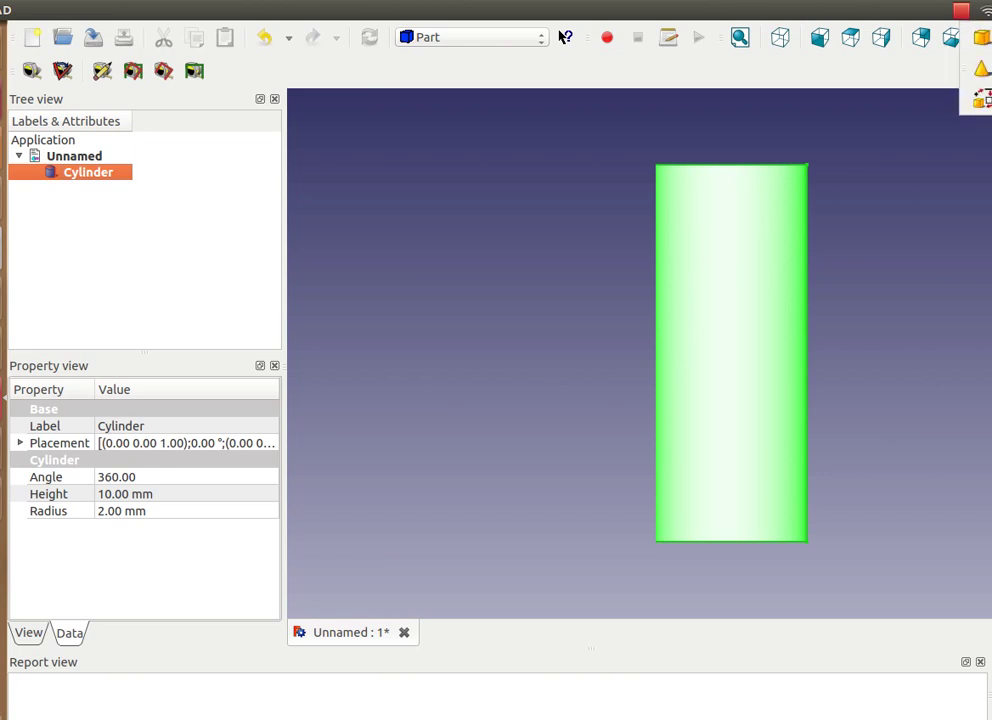
pyautogui.moveTo(985, 40); pyautogui.dragTo(232, 82)
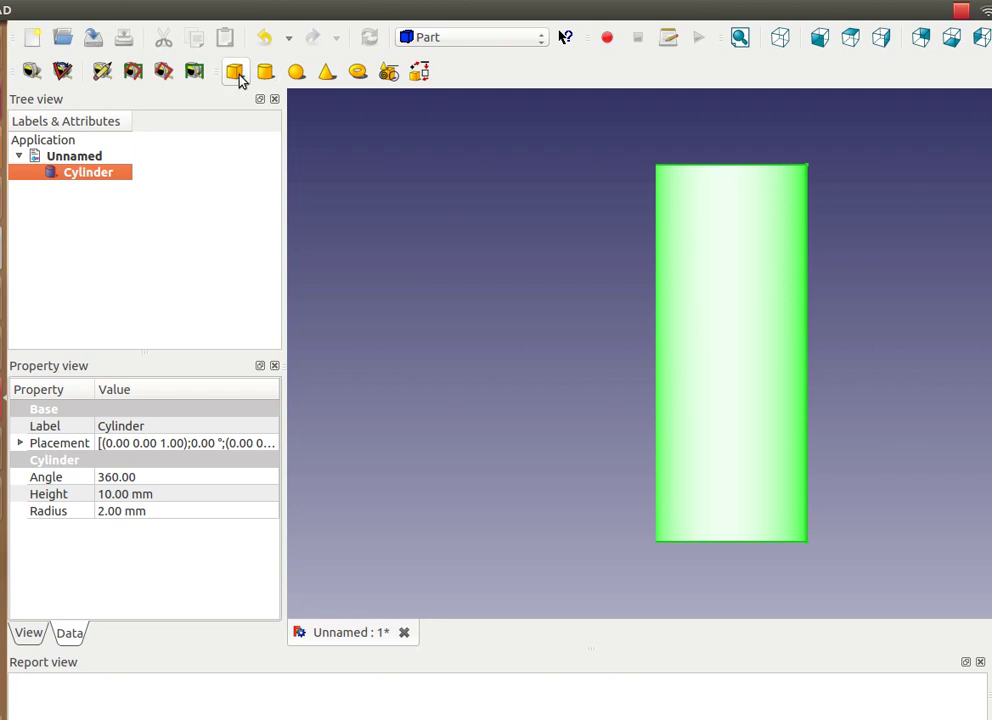
pyautogui.click(327, 74)
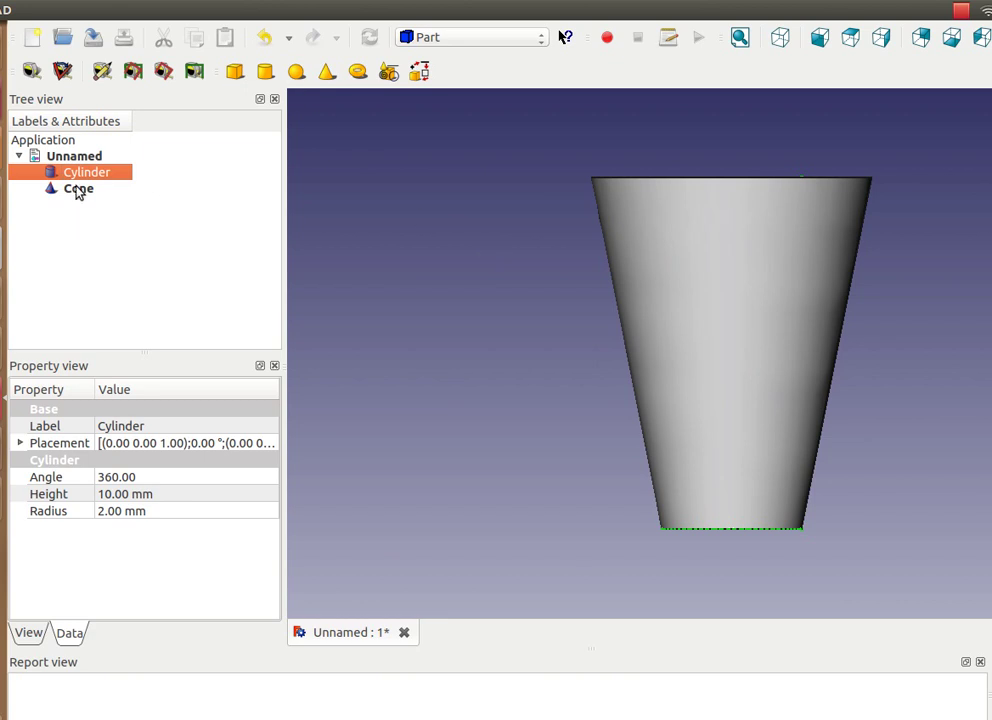
pyautogui.click(79, 190)
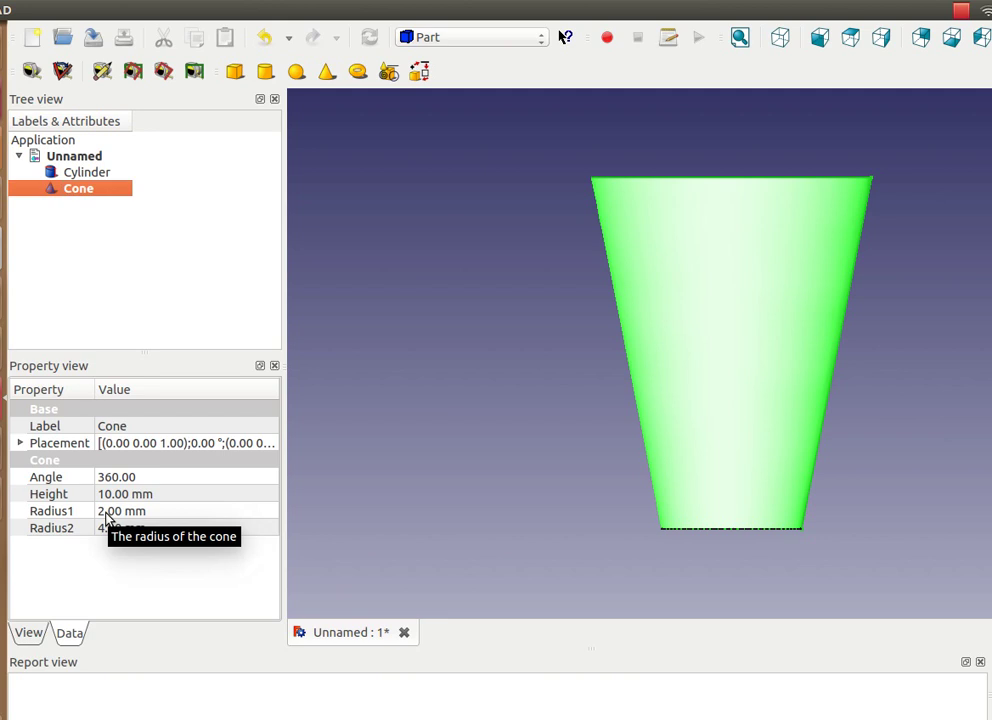
# Set the cone's Radius1 to 3 mm, keeping Radius2 at 4 mm
pyautogui.click(105, 514)
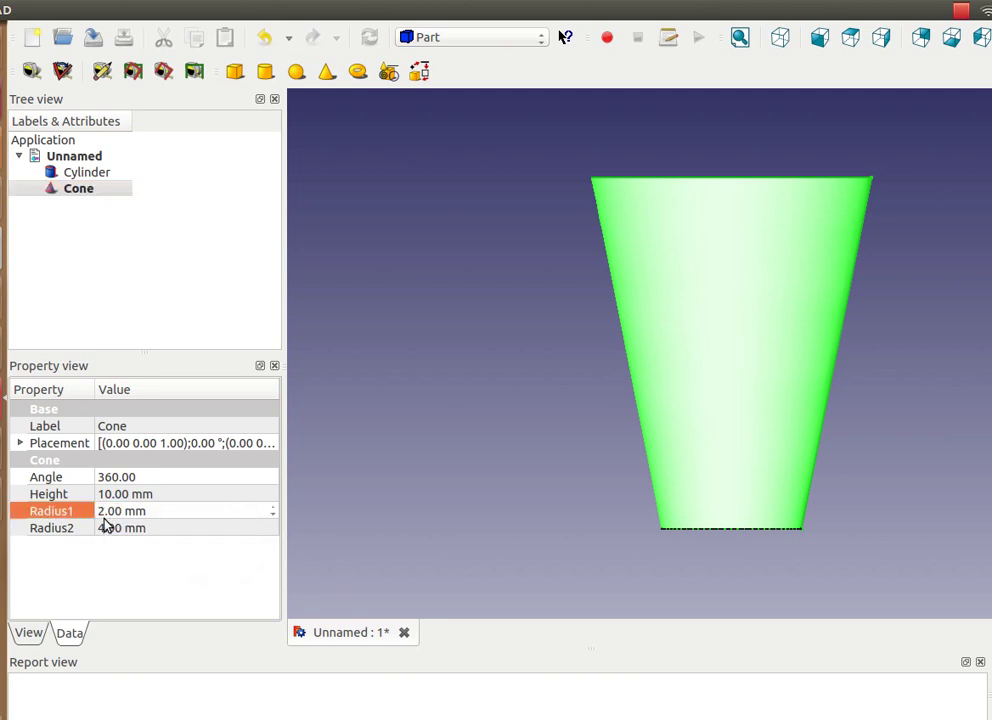
pyautogui.click(99, 511)
pyautogui.press('BackSpace')
pyautogui.write('3')
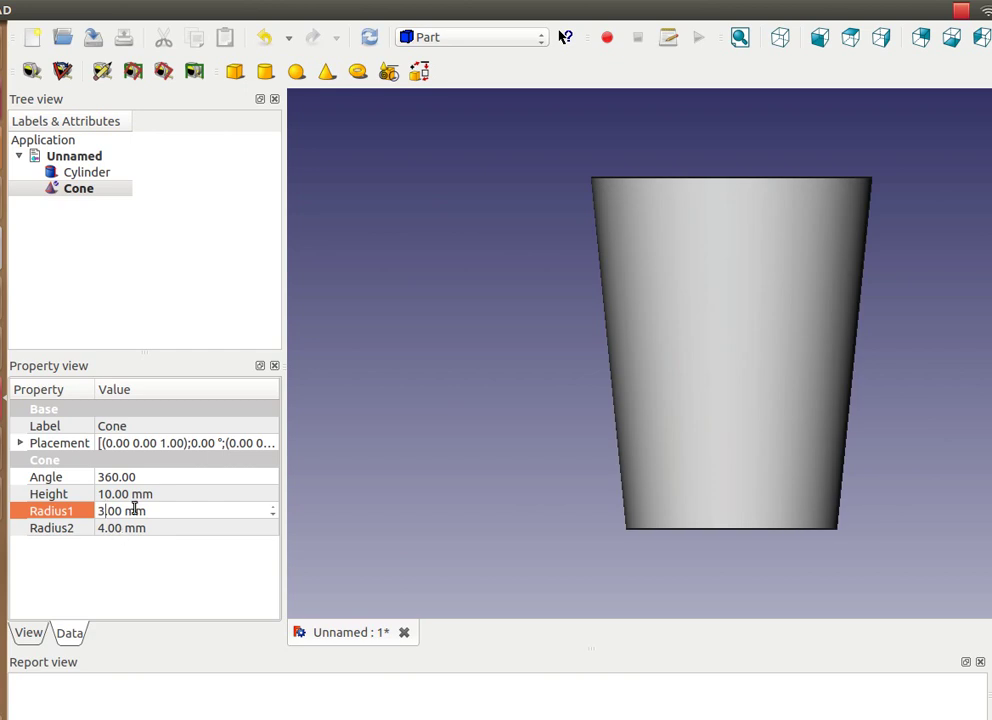
pyautogui.click(105, 528)
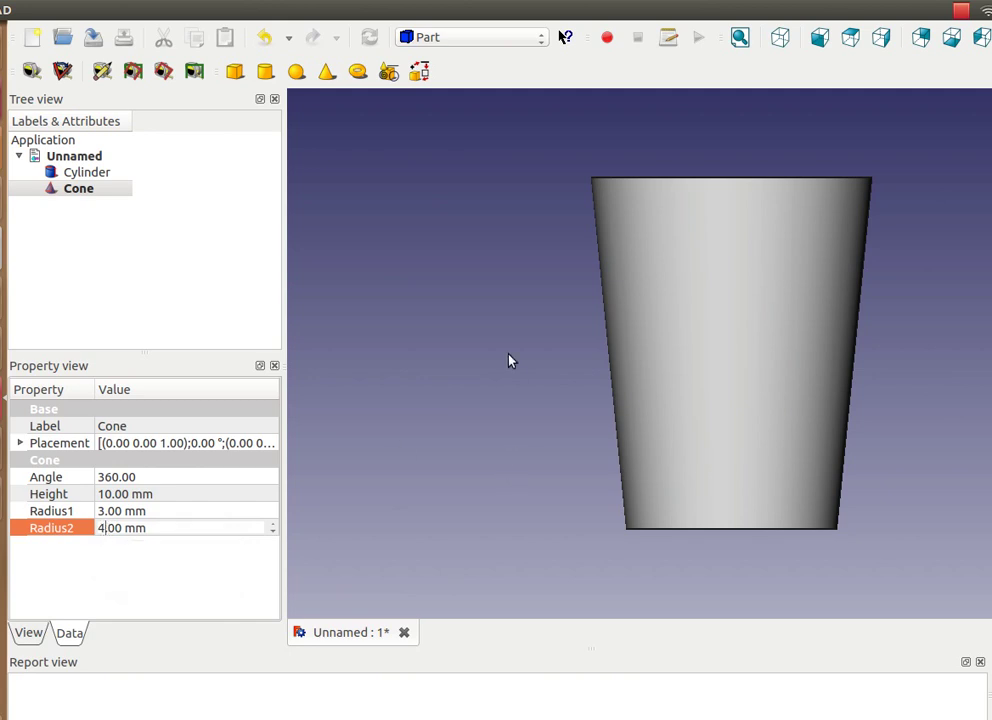
pyautogui.click(457, 236)
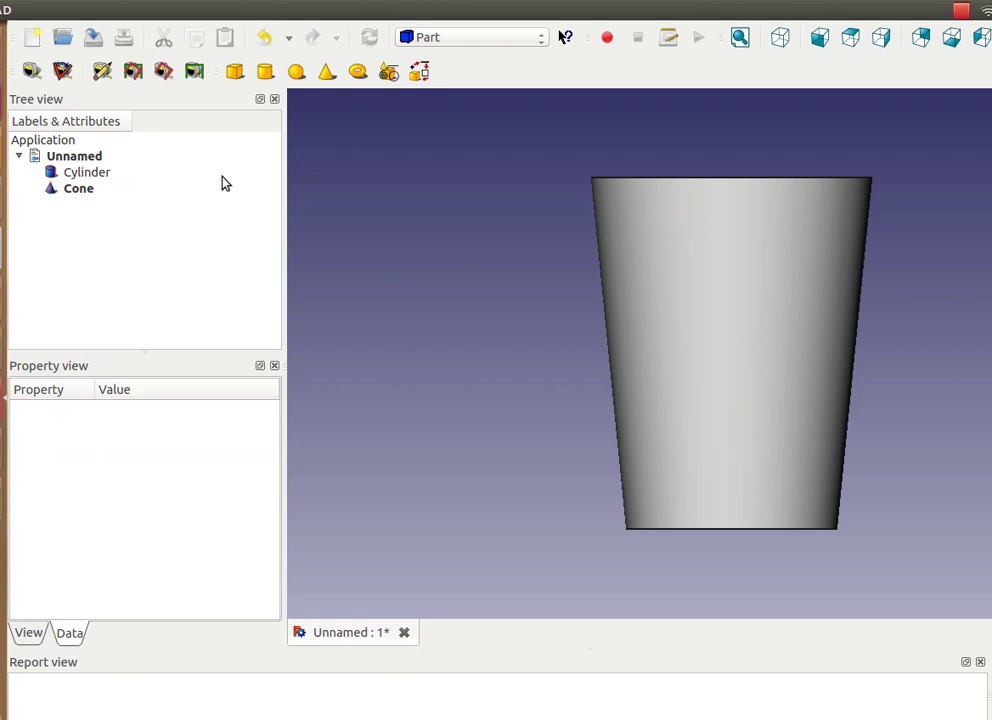
# Subtract the cylinder from the cone with a boolean cut and check the through hole from above and below
pyautogui.click(80, 188)
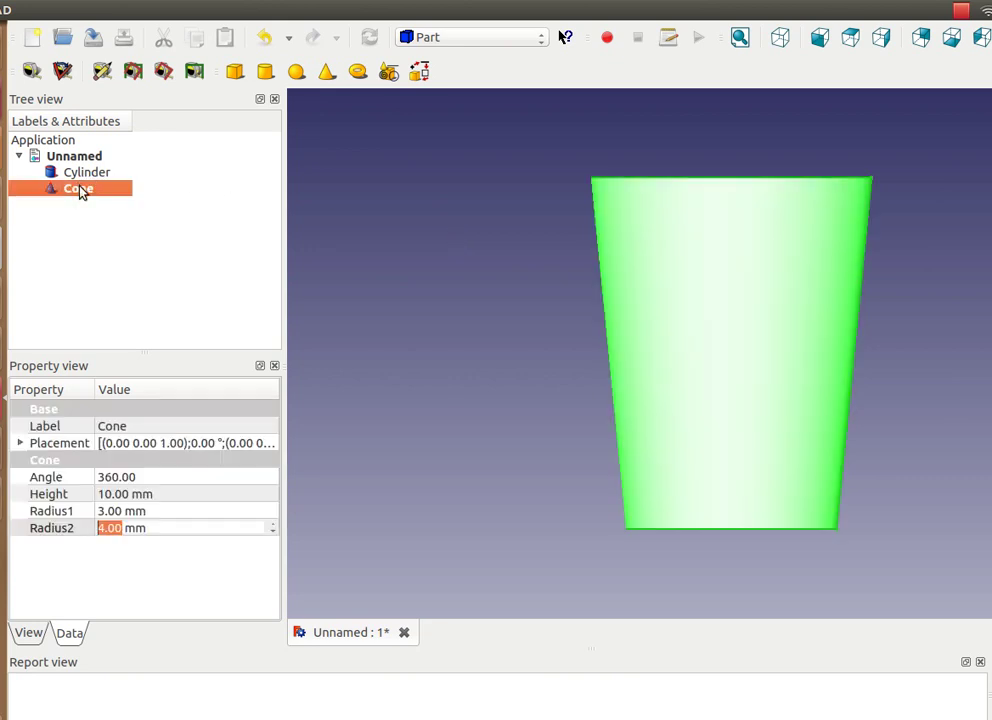
pyautogui.keyDown('ctrl'); pyautogui.click(89, 174); pyautogui.keyUp('ctrl')
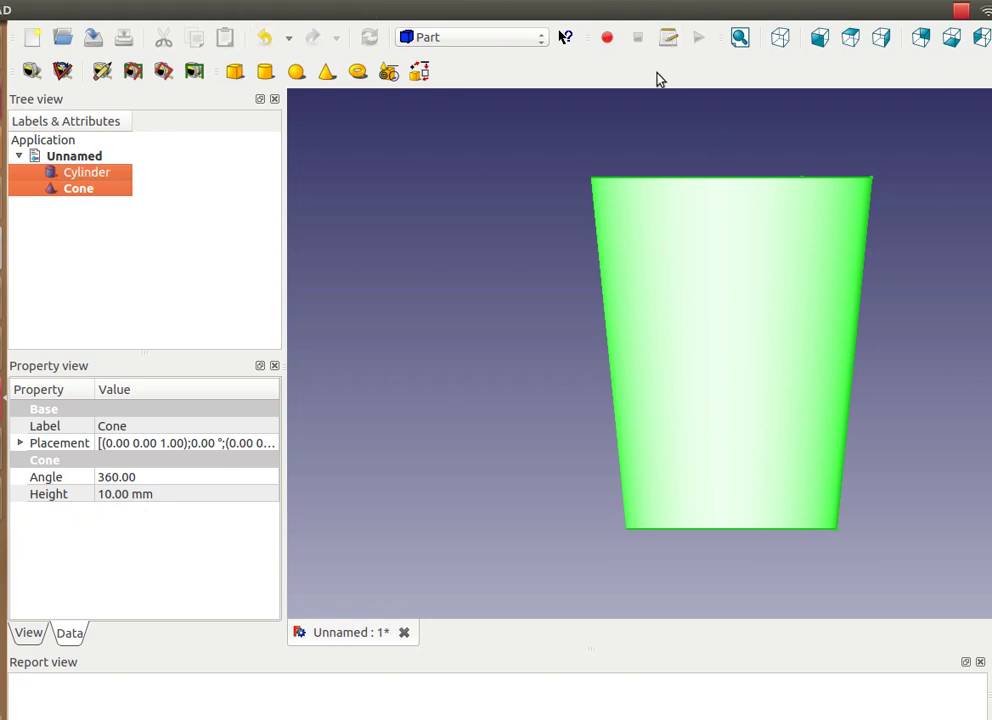
pyautogui.moveTo(985, 40); pyautogui.dragTo(466, 82)
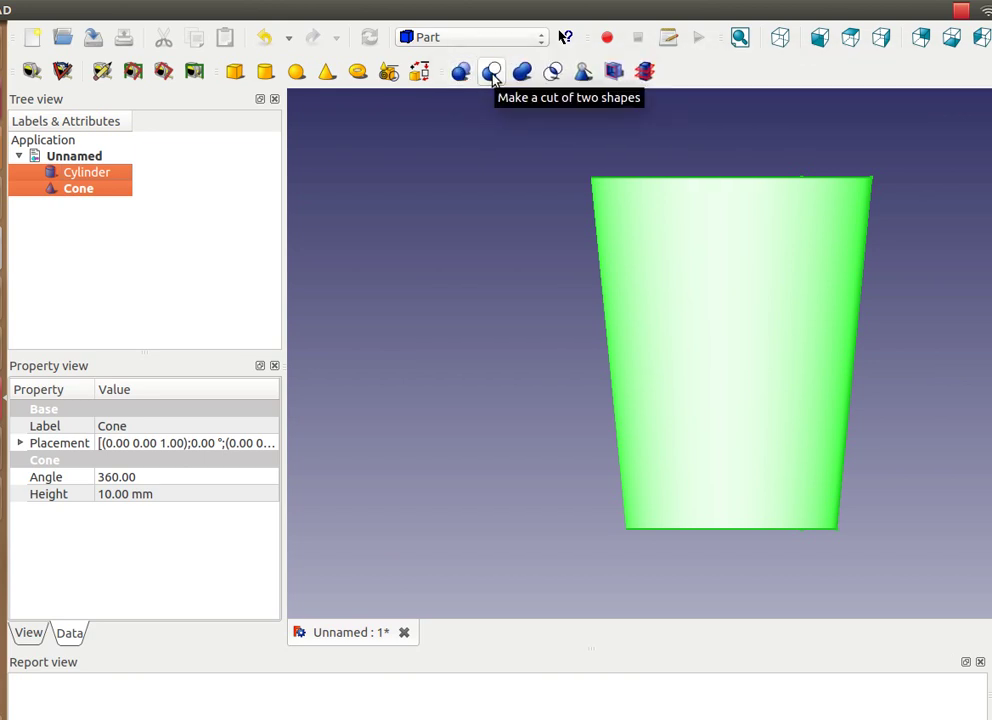
pyautogui.click(492, 72)
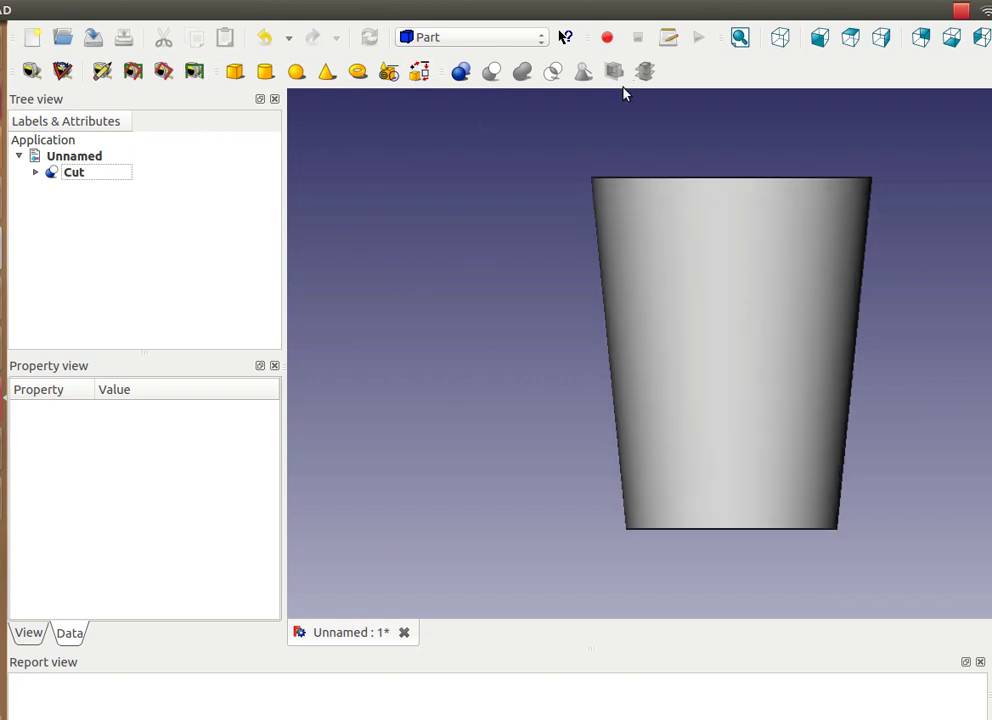
pyautogui.click(850, 38)
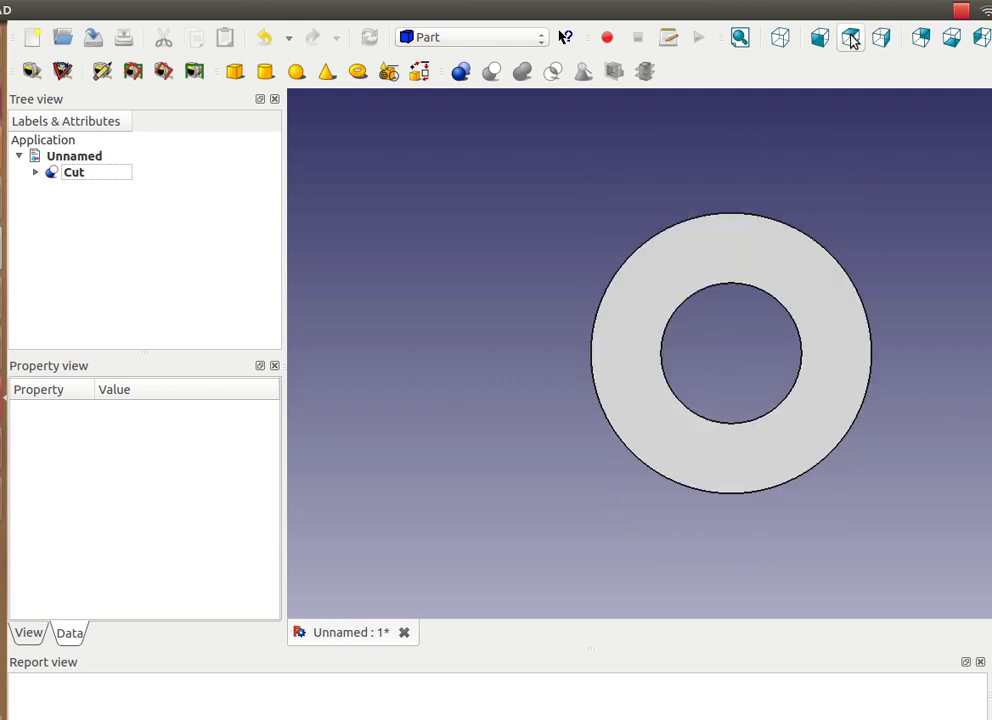
pyautogui.click(951, 40)
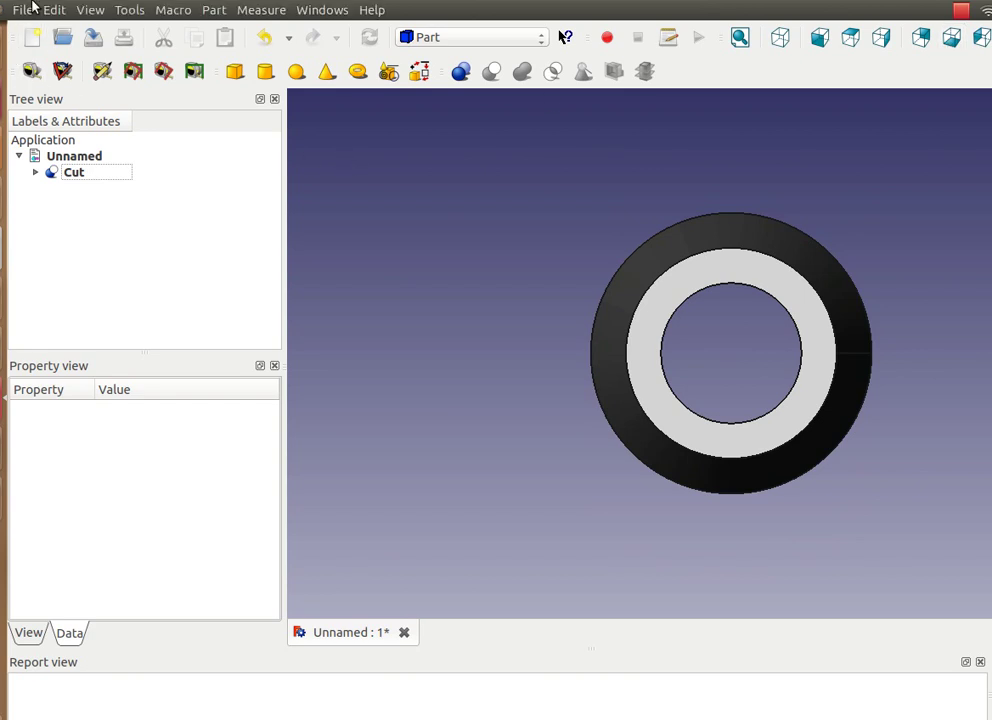
# Save the document as convdiv in the Documents folder, replacing the existing file
pyautogui.click(27, 10)
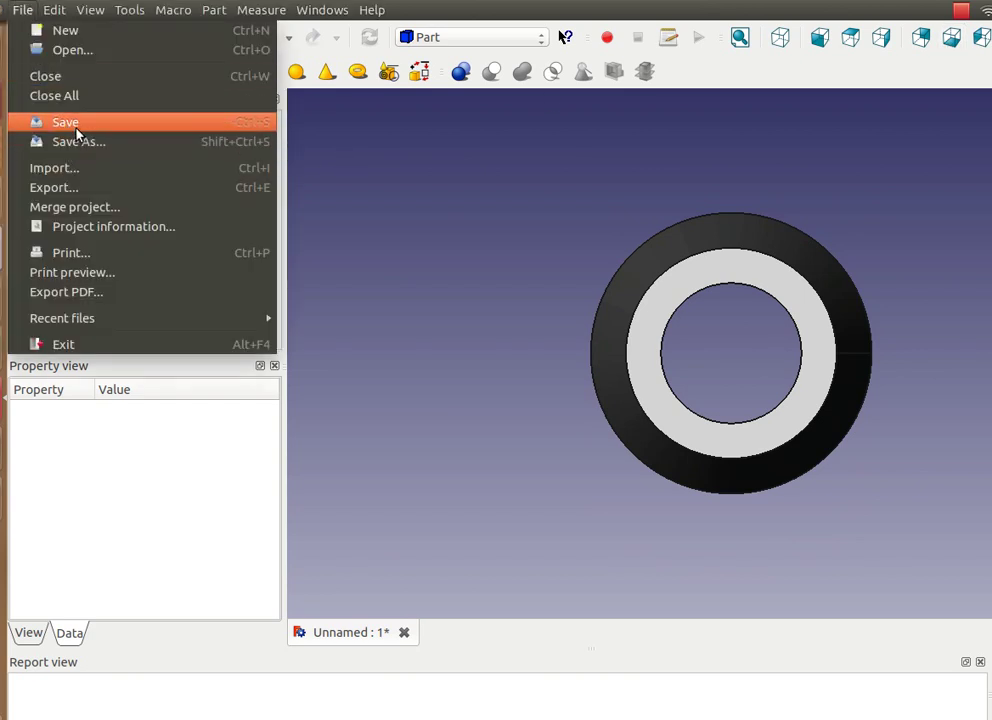
pyautogui.click(76, 128)
pyautogui.click(488, 246)
pyautogui.click(819, 484)
pyautogui.click(659, 338)
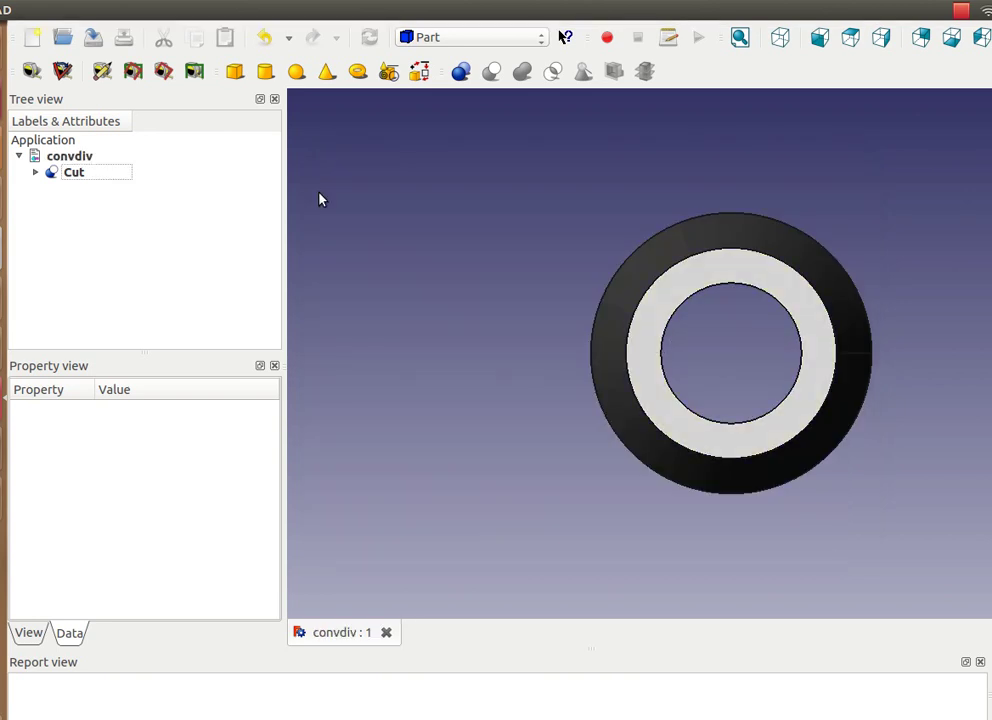
pyautogui.click(21, 9)
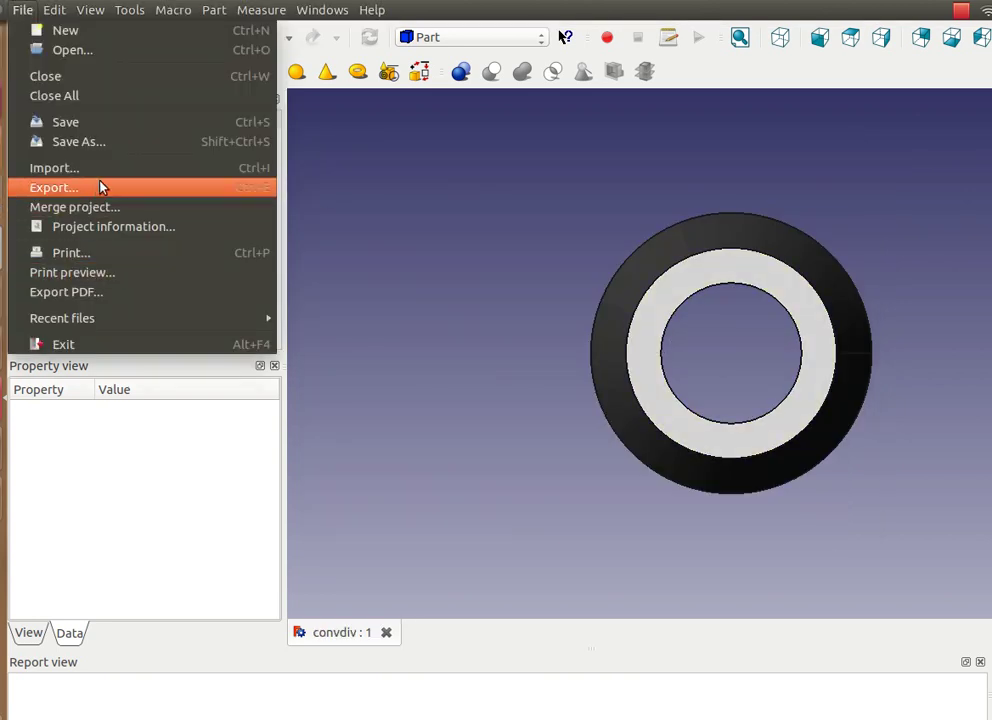
pyautogui.click(101, 187)
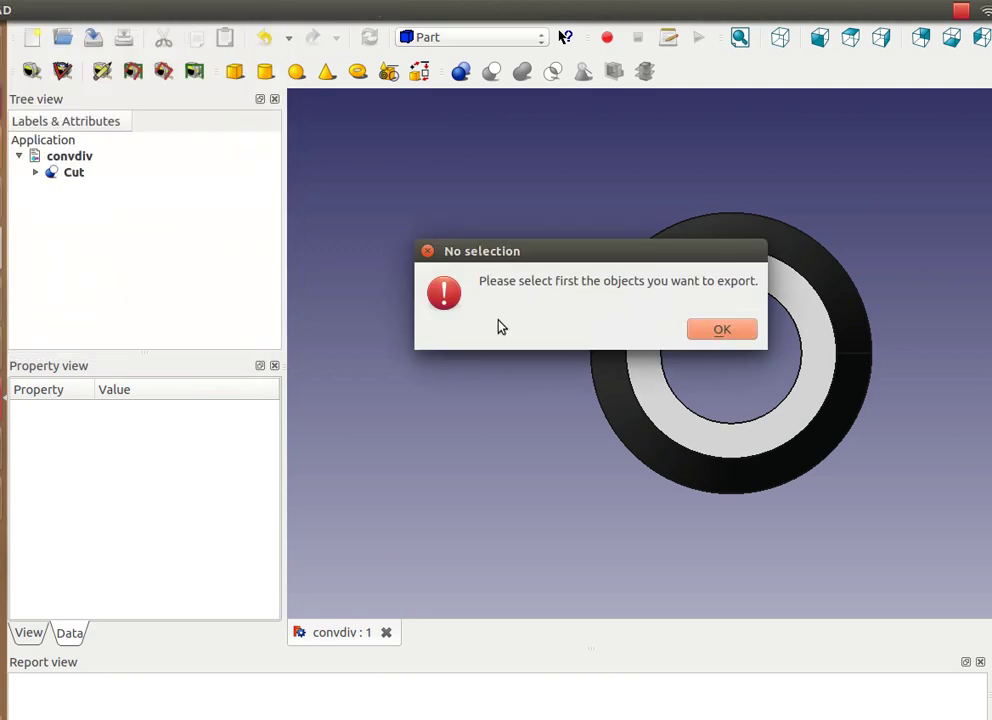
pyautogui.click(726, 330)
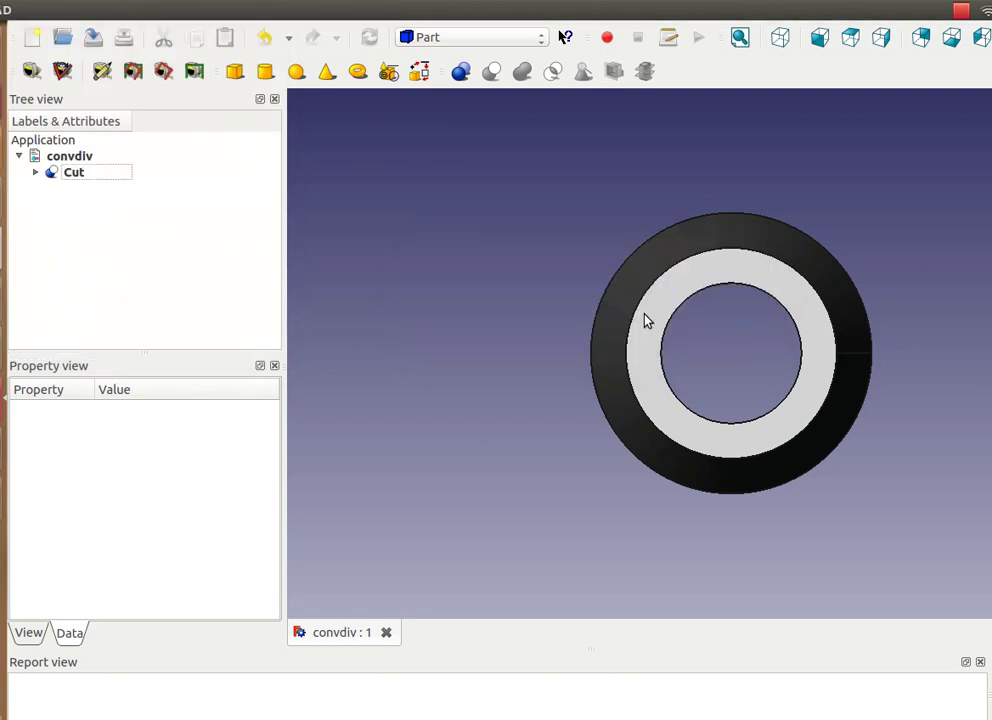
# Export the Cut solid in STEP with colors format as convdiv.step in Documents, overwriting the existing file
pyautogui.click(80, 175)
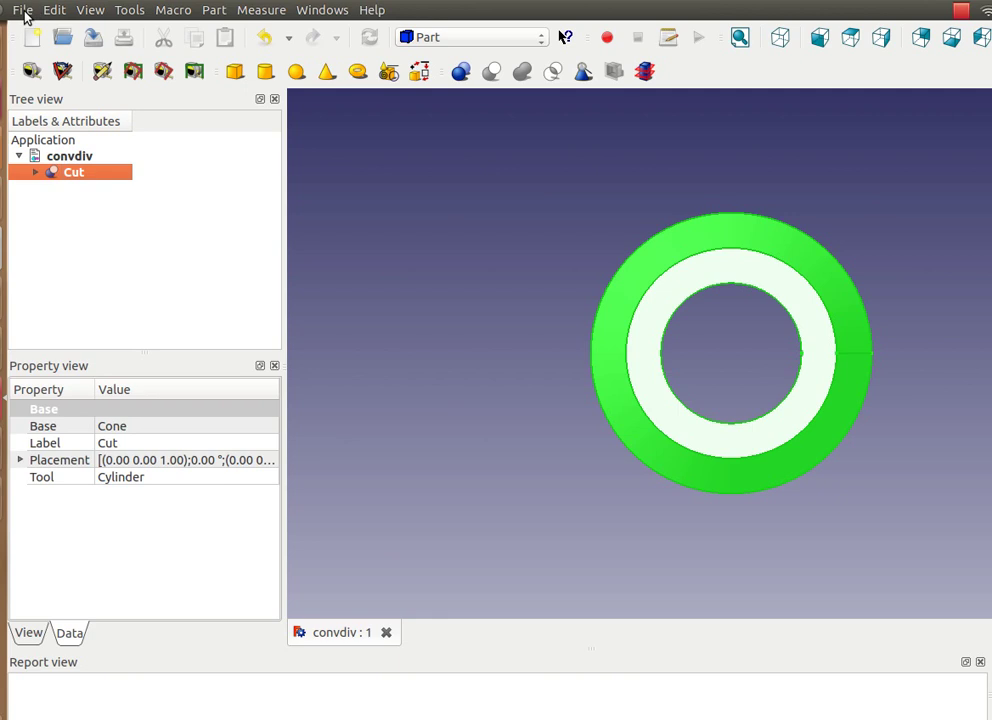
pyautogui.click(22, 10)
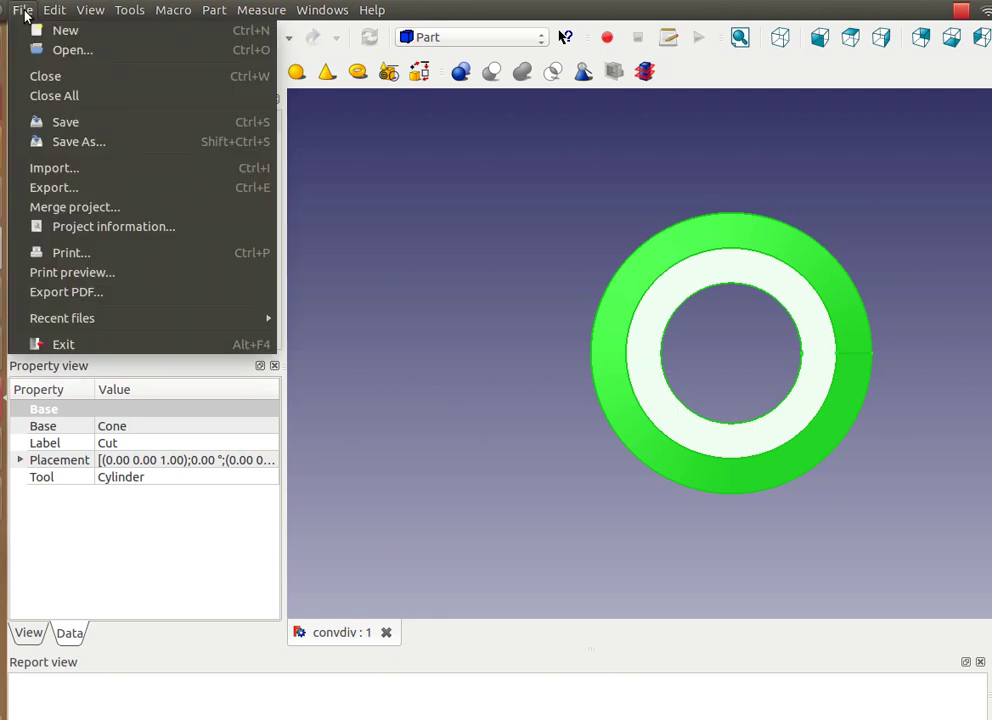
pyautogui.click(22, 10)
pyautogui.click(22, 10)
pyautogui.click(58, 188)
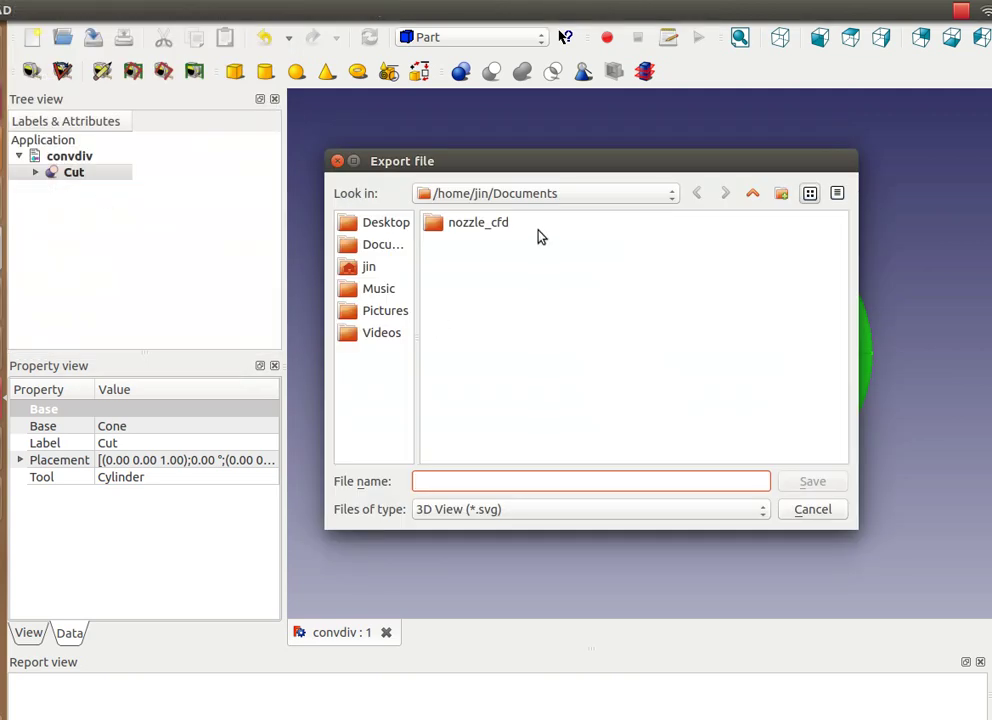
pyautogui.click(498, 511)
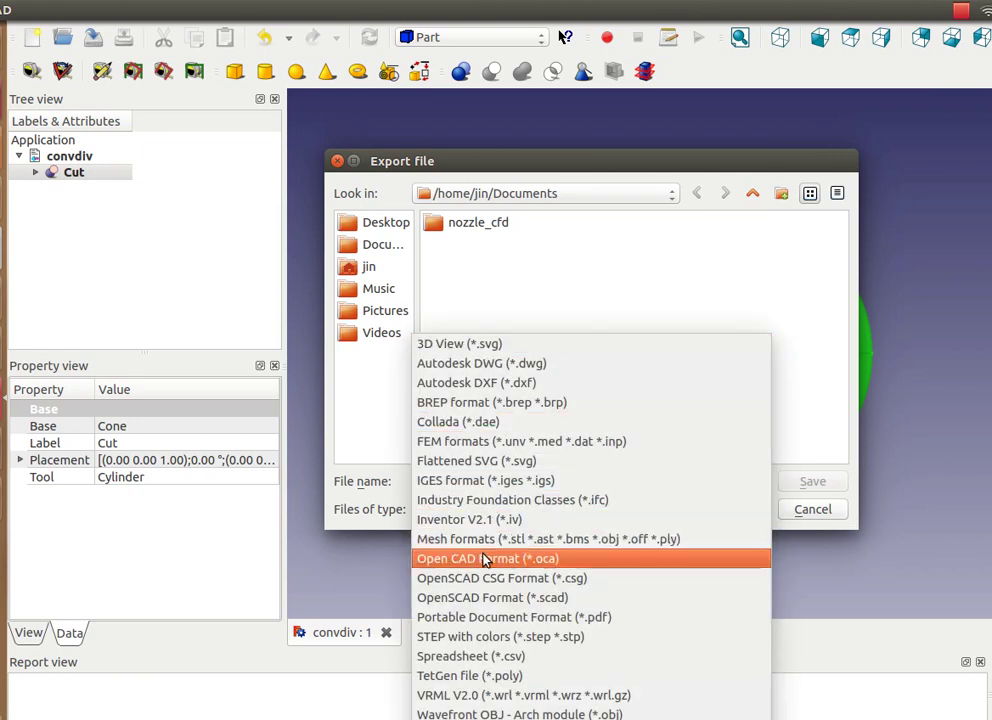
pyautogui.click(453, 638)
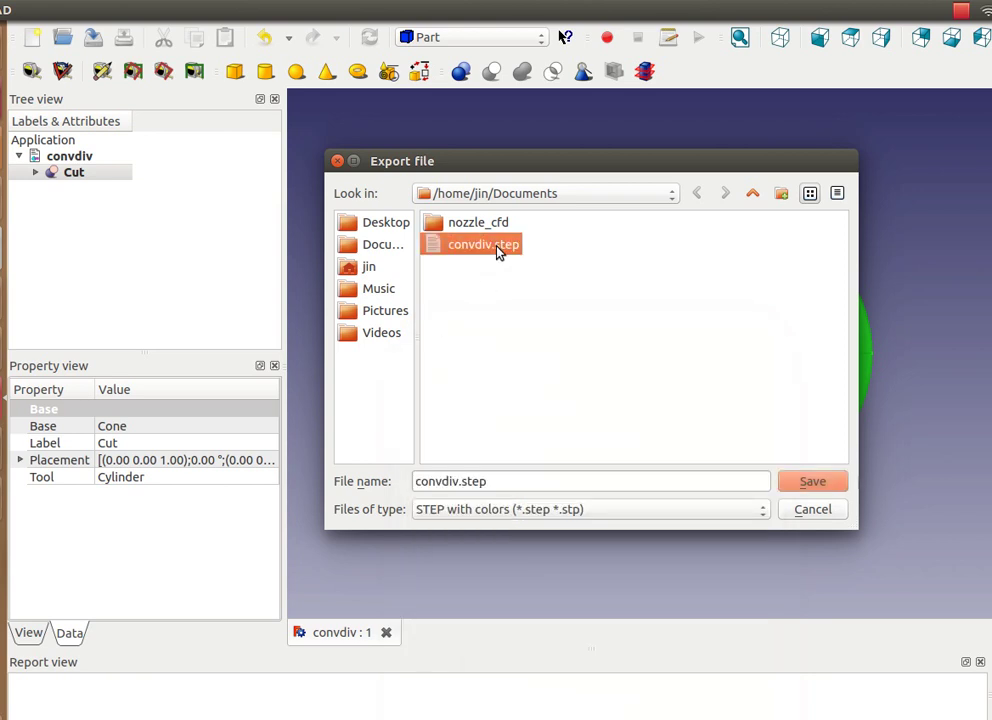
pyautogui.click(824, 488)
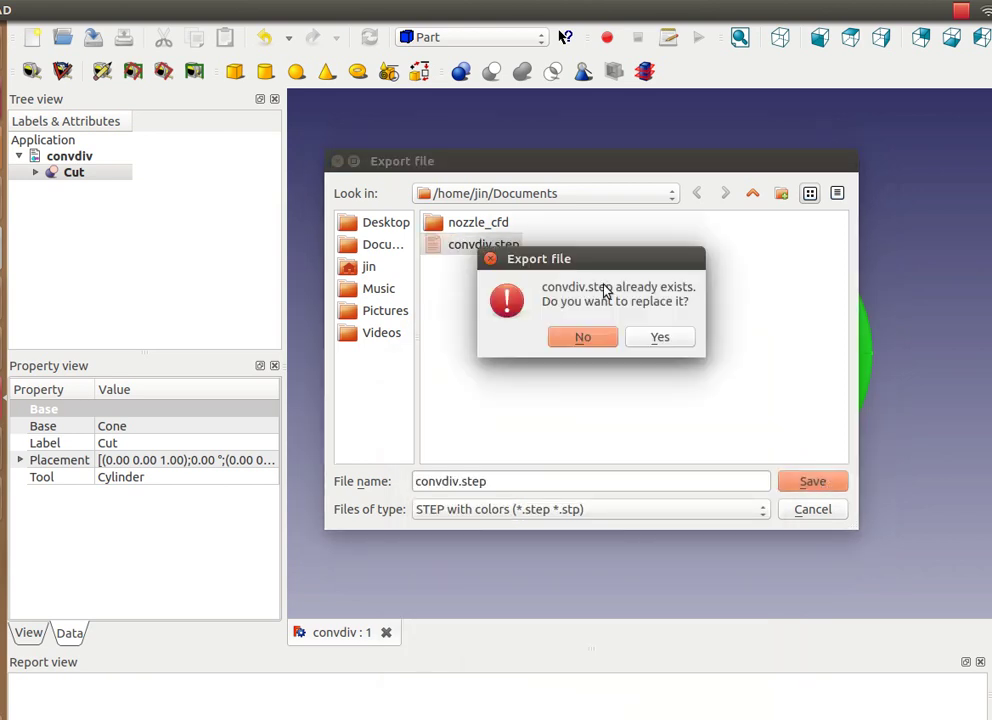
pyautogui.click(662, 339)
pyautogui.click(508, 251)
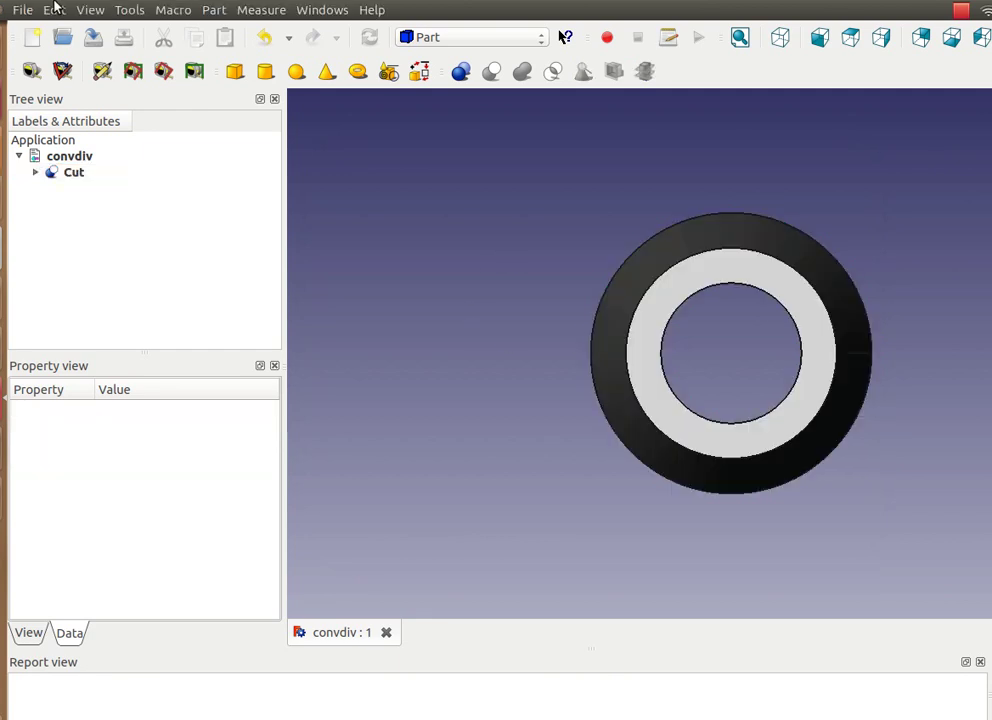
# Leave FreeCAD for another workspace, search the system for gmsh and launch Gmsh
pyautogui.press('ctrl+super+Down')
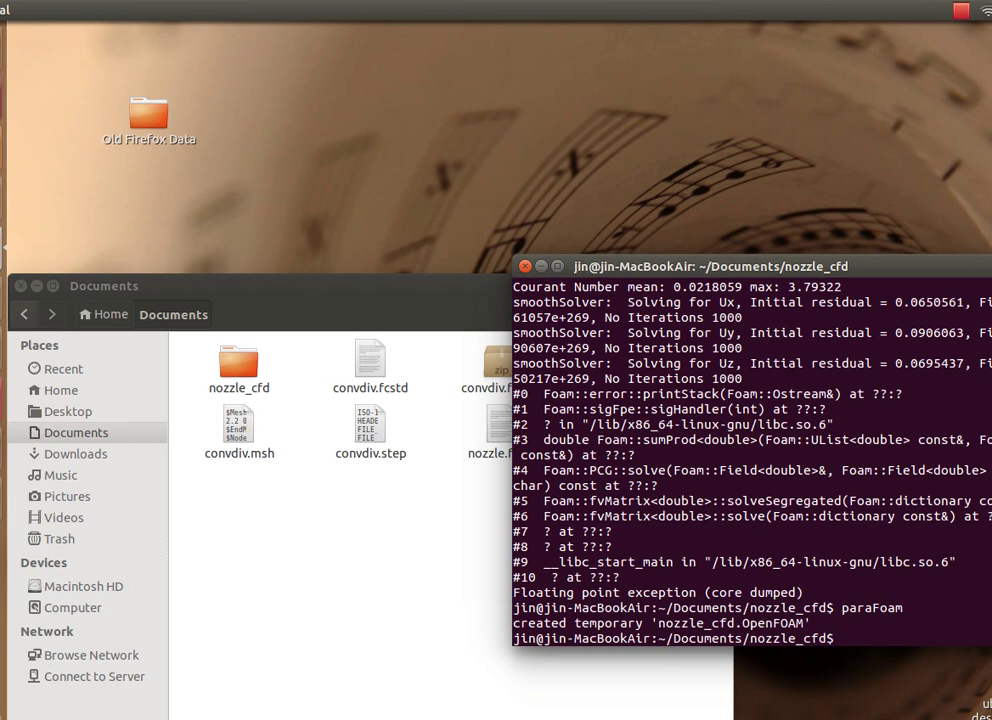
pyautogui.press('super')
pyautogui.write('fr')
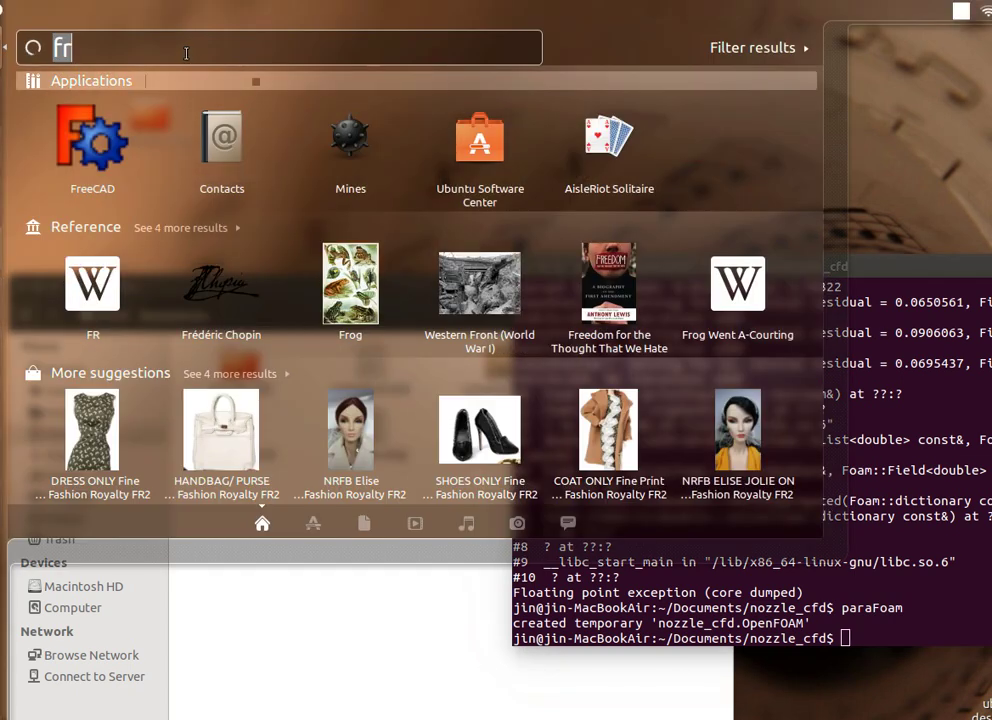
pyautogui.write('gmsh')
pyautogui.click(101, 146)
pyautogui.moveTo(388, 77); pyautogui.dragTo(163, 33)
pyautogui.click(47, 62)
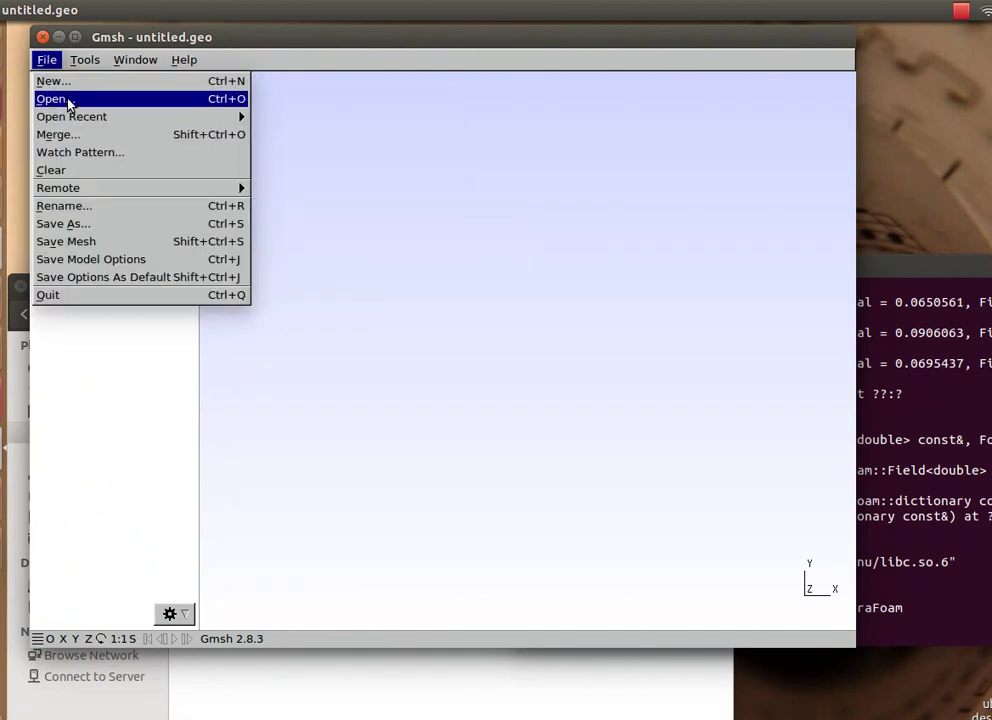
pyautogui.click(62, 99)
pyautogui.doubleClick(80, 127)
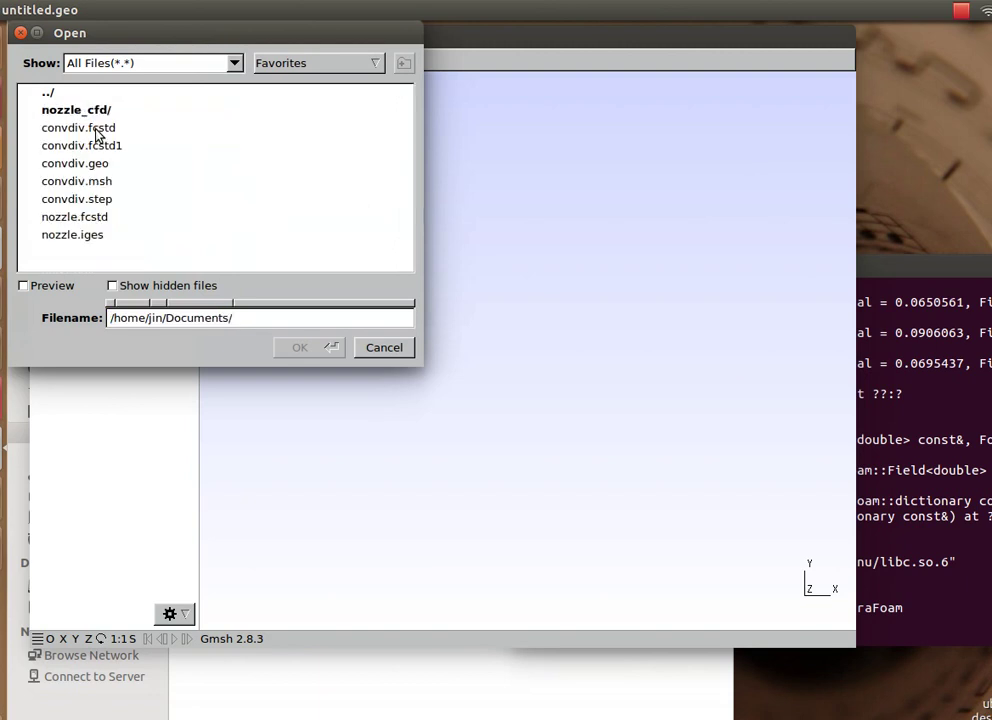
pyautogui.click(86, 182)
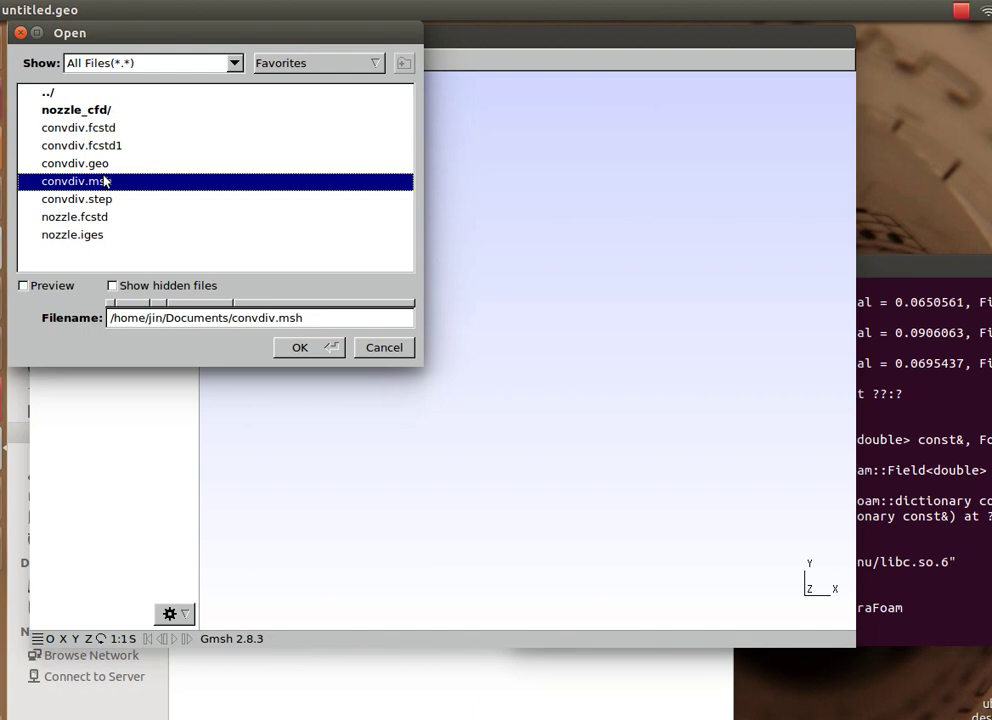
pyautogui.click(97, 204)
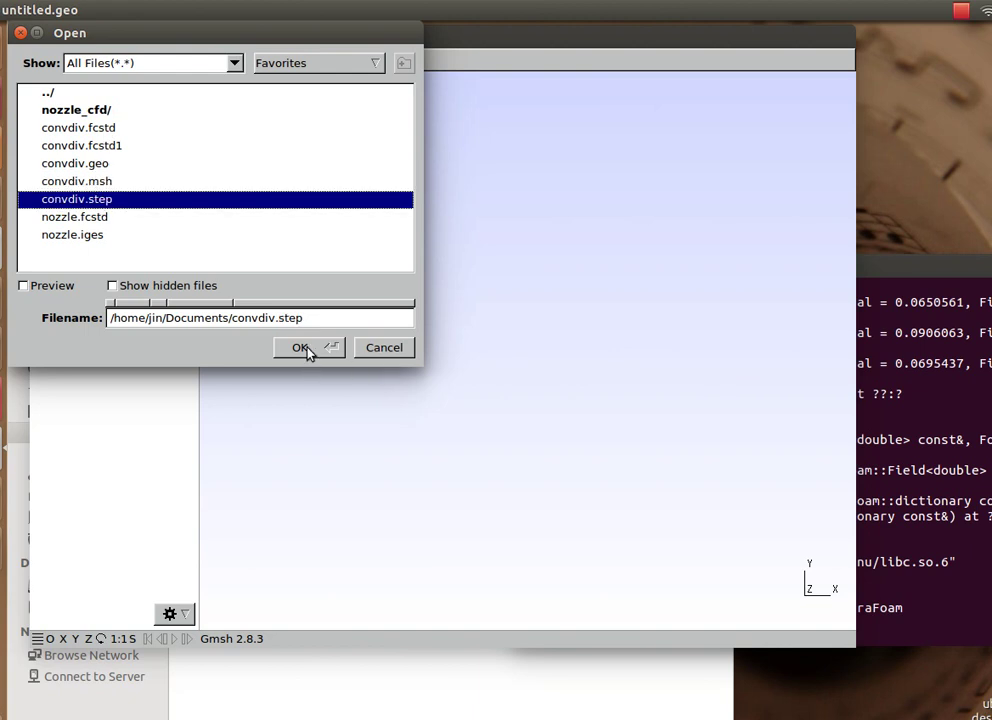
pyautogui.click(386, 348)
# Switch to the file manager, move convdiv.msh and convdiv.geo from Documents to the trash, and return to the Documents folder
pyautogui.hotkey('alt', 'Tab')
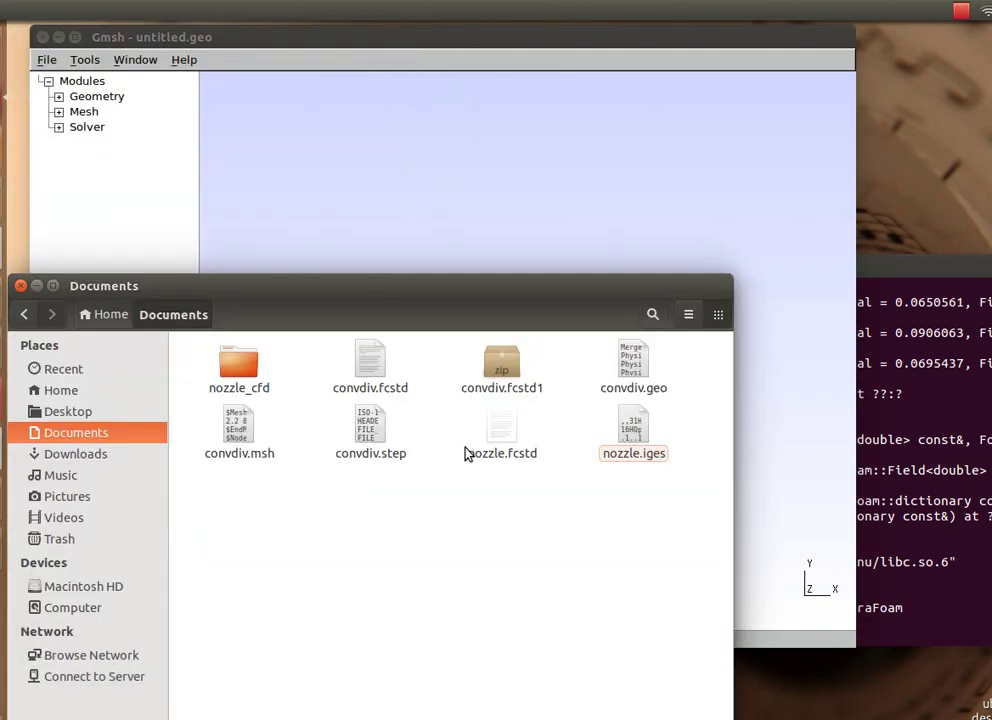
pyautogui.click(244, 439)
pyautogui.moveTo(244, 439); pyautogui.dragTo(85, 545)
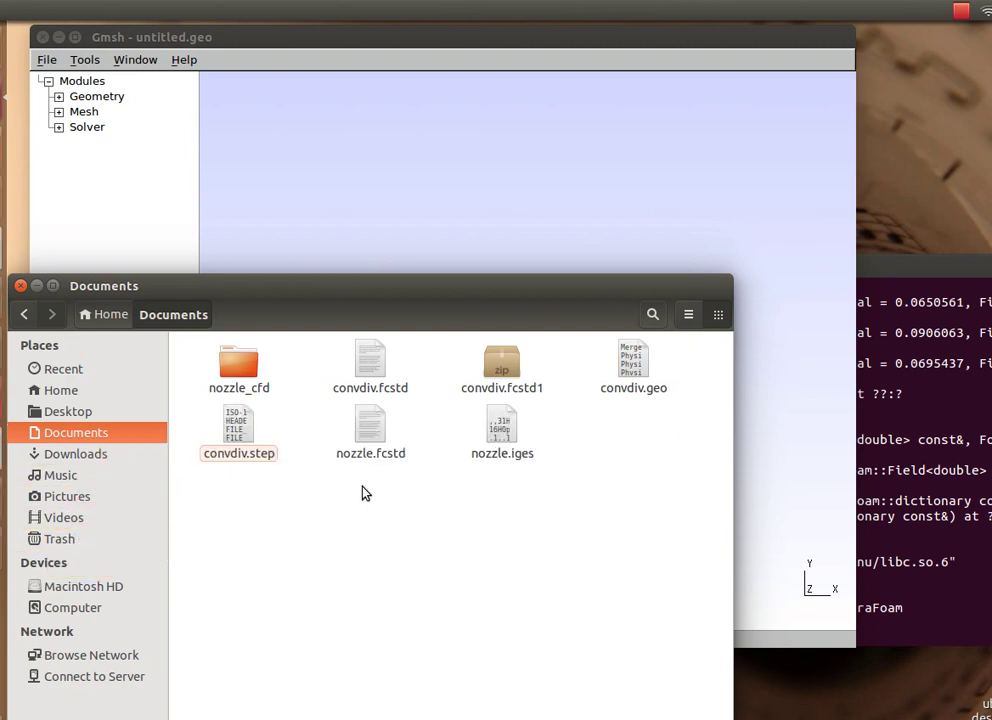
pyautogui.click(370, 523)
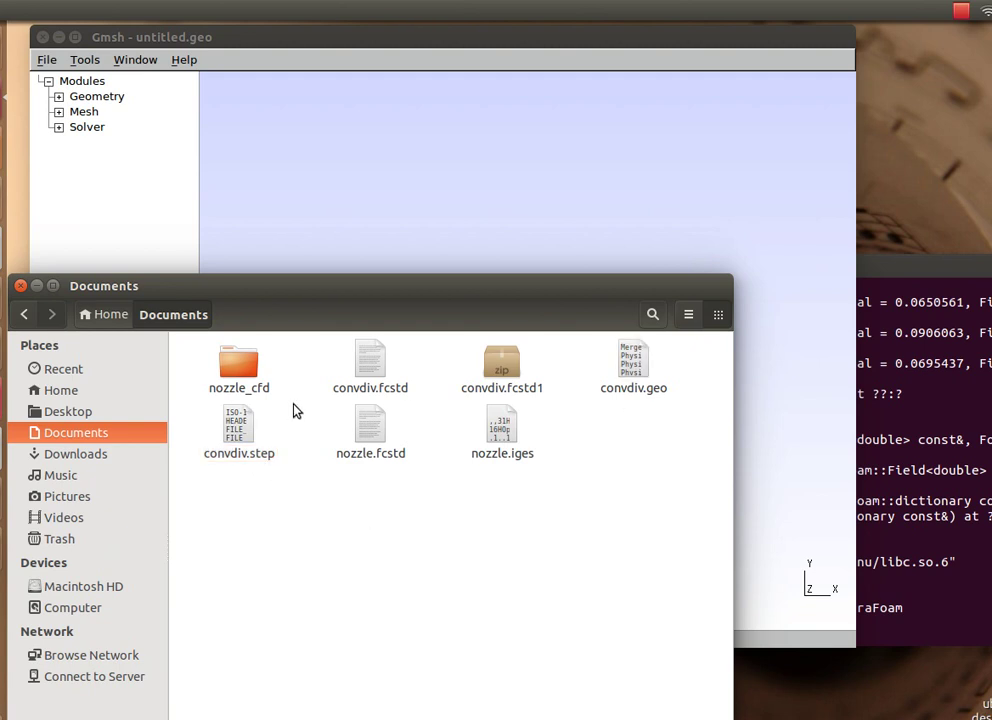
pyautogui.click(650, 372)
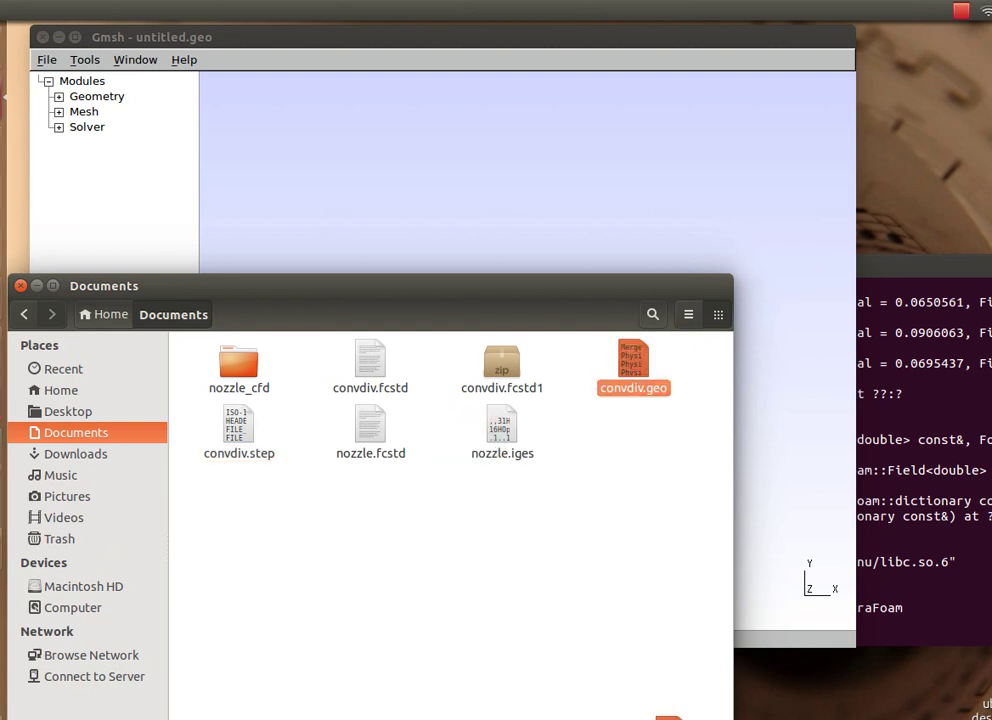
pyautogui.moveTo(649, 370); pyautogui.dragTo(126, 540)
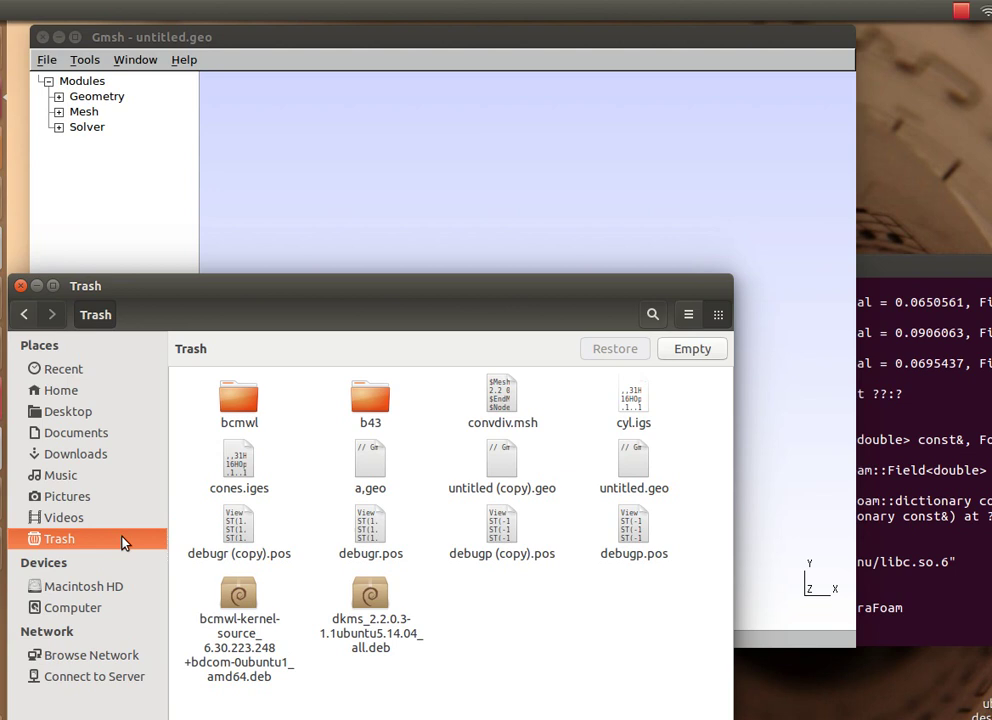
pyautogui.click(72, 436)
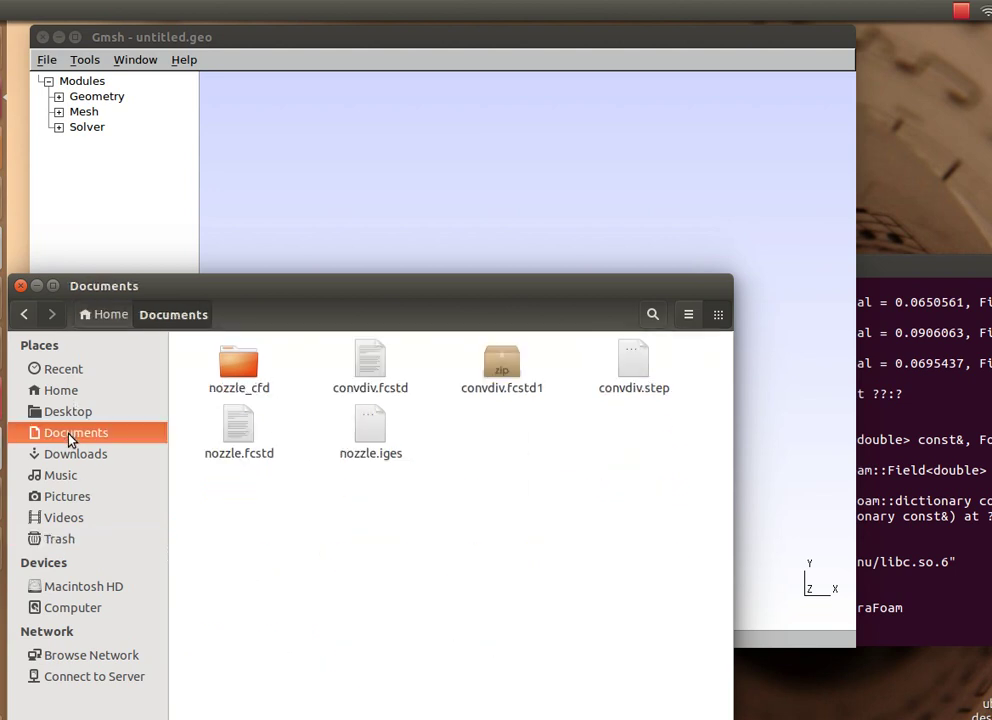
# Move nozzle.iges and nozzle.fcstd out of the Documents folder onto the desktop and minimize the file manager
pyautogui.click(372, 430)
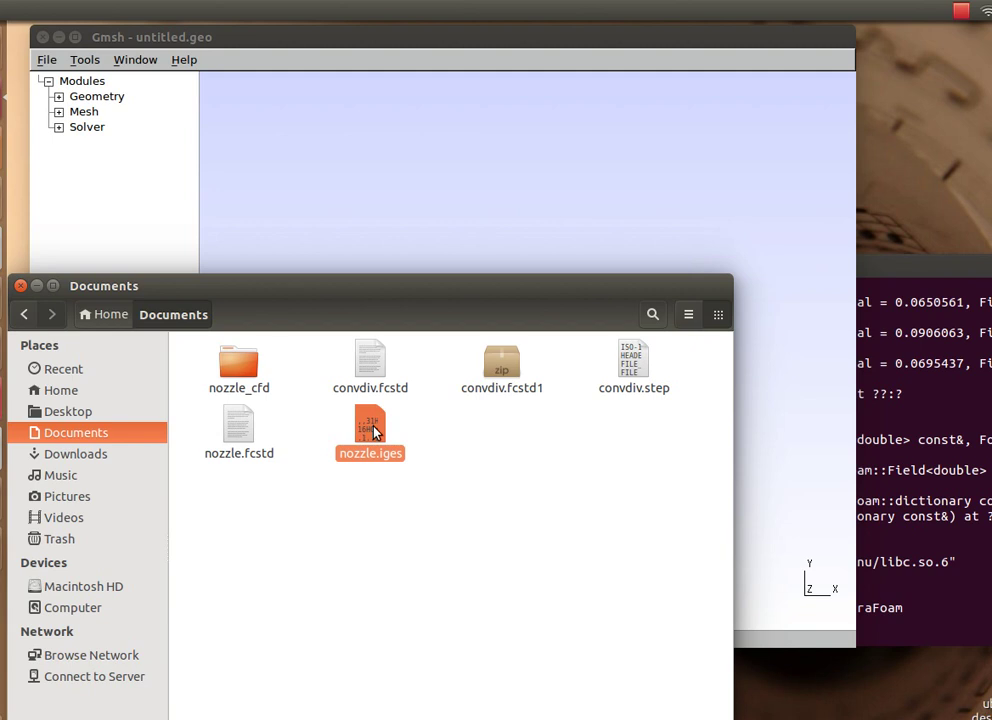
pyautogui.hotkey('alt', 'Up')
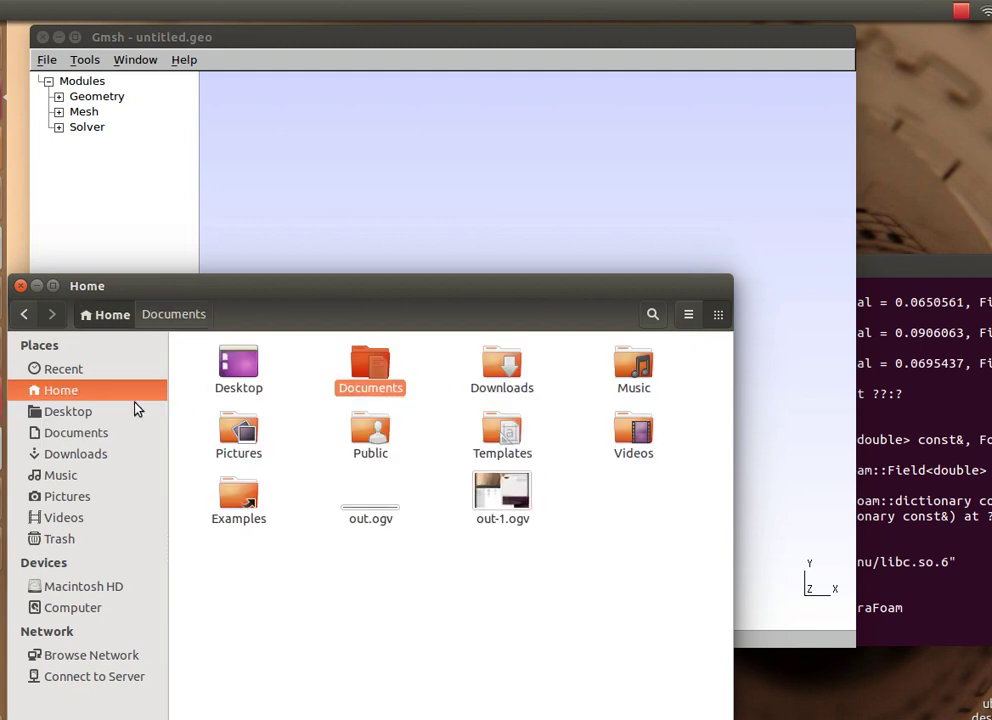
pyautogui.click(75, 432)
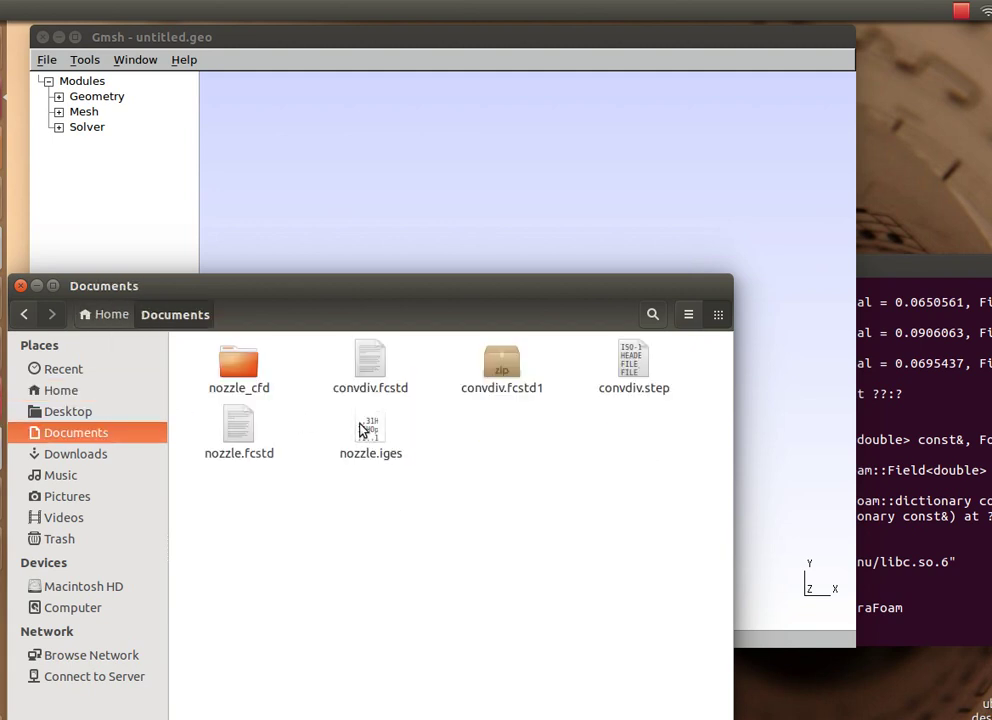
pyautogui.moveTo(362, 430); pyautogui.dragTo(958, 228)
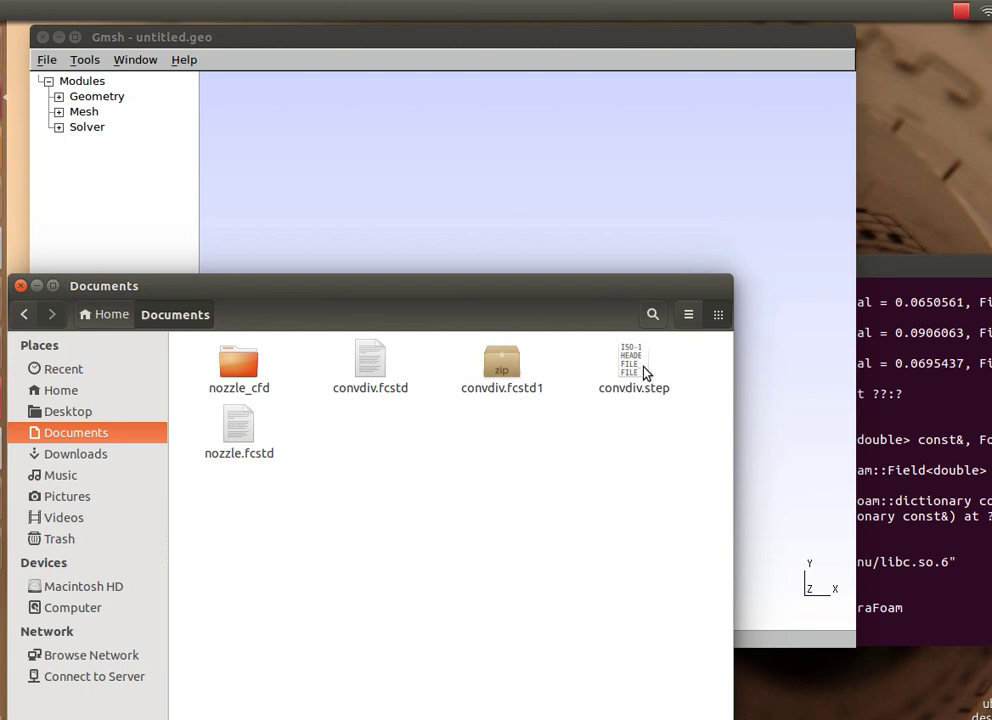
pyautogui.rightClick(230, 437)
pyautogui.click(240, 425)
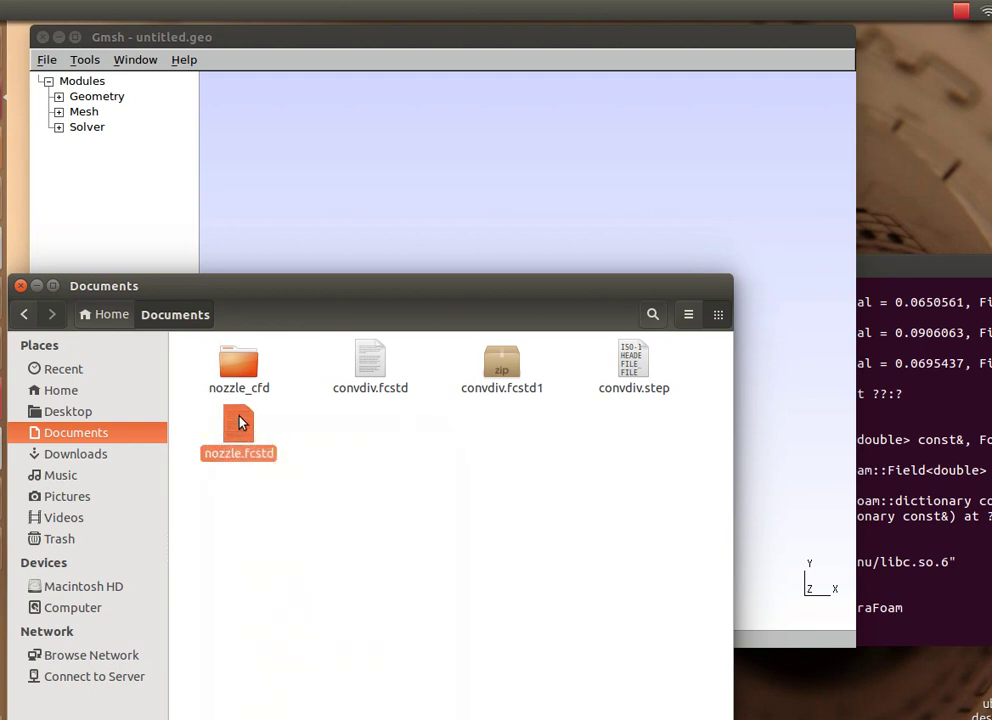
pyautogui.moveTo(240, 422); pyautogui.dragTo(988, 250)
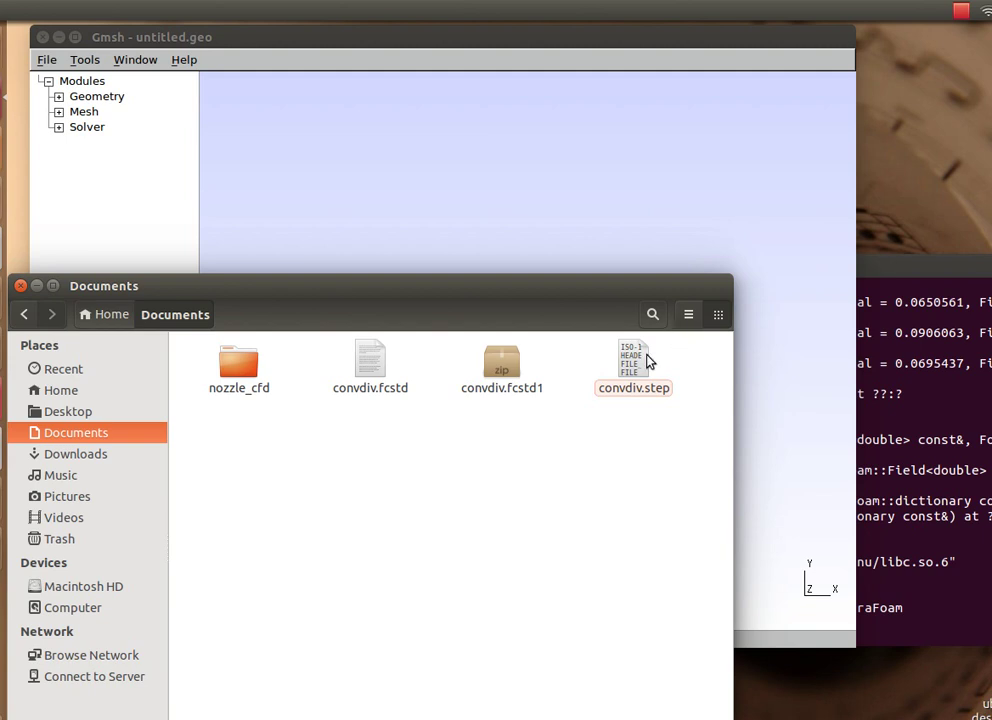
pyautogui.click(483, 547)
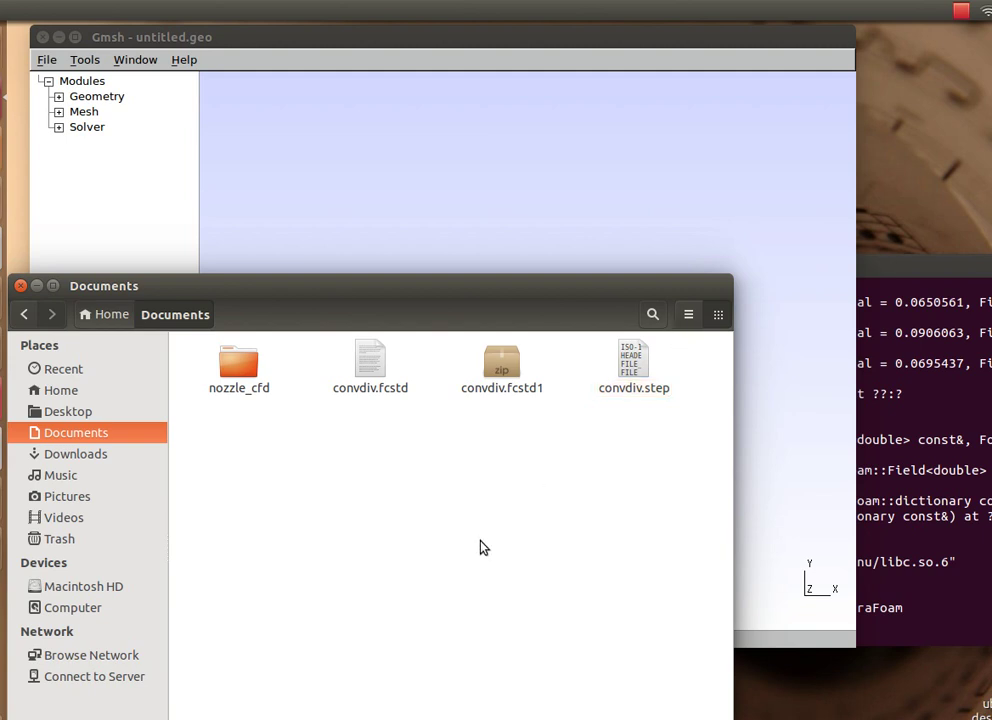
pyautogui.click(37, 287)
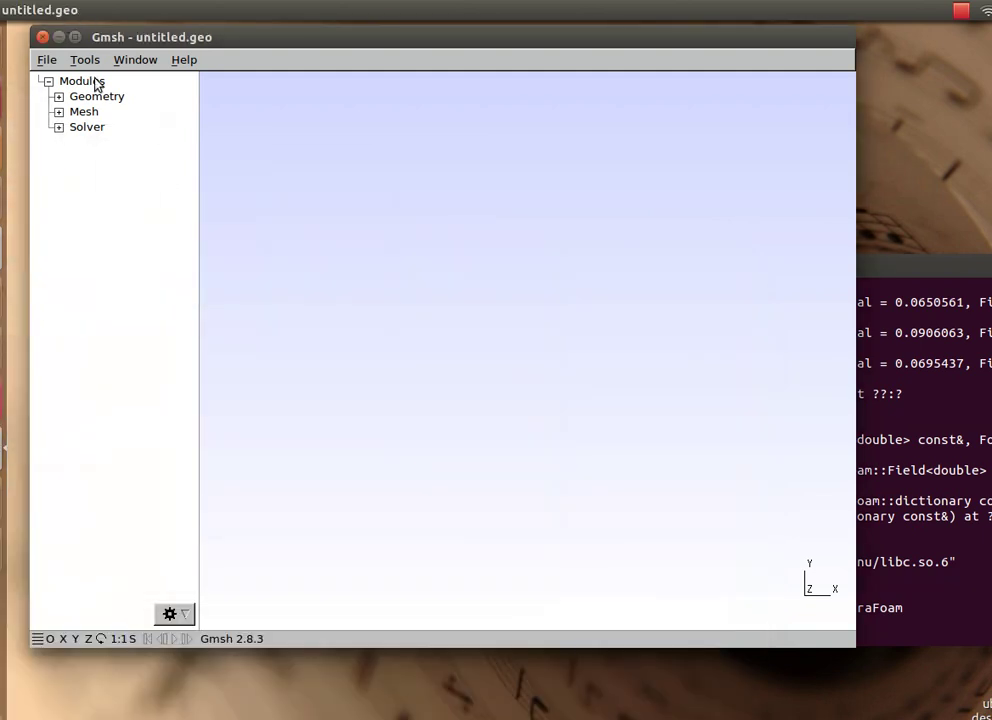
# Open convdiv.step from the Documents folder in Gmsh and tilt the nozzle into a three-dimensional view
pyautogui.click(56, 63)
pyautogui.click(50, 97)
pyautogui.doubleClick(62, 128)
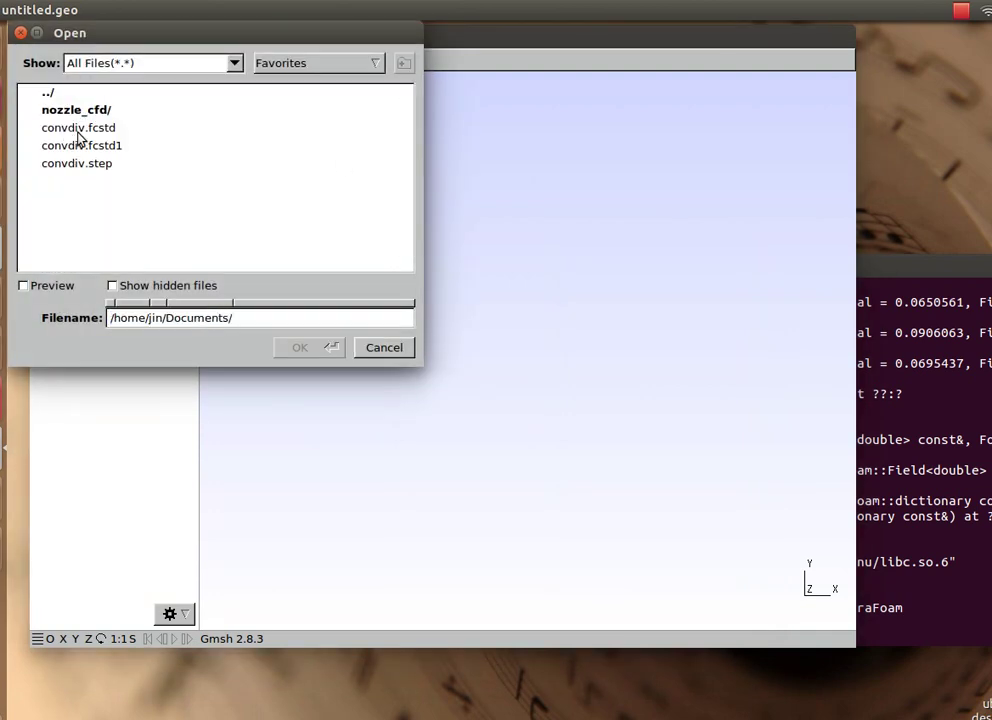
pyautogui.click(102, 166)
pyautogui.click(299, 346)
pyautogui.moveTo(354, 372); pyautogui.dragTo(320, 110)
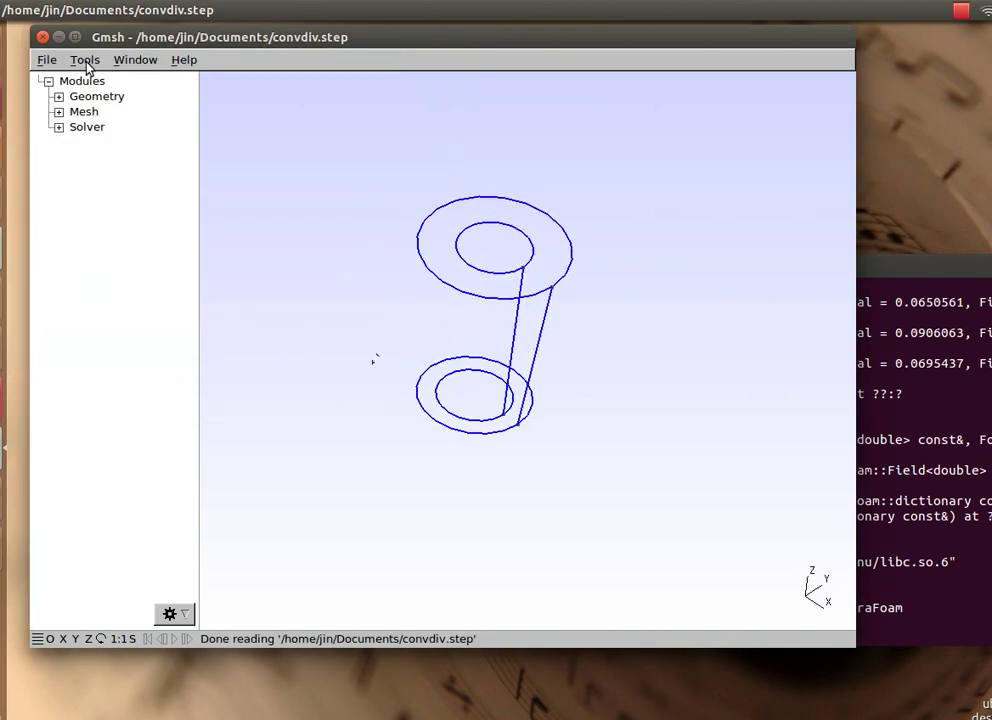
# Turn on the display of surfaces and surface labels in the geometry visibility options and view the nozzle through its hole
pyautogui.click(85, 62)
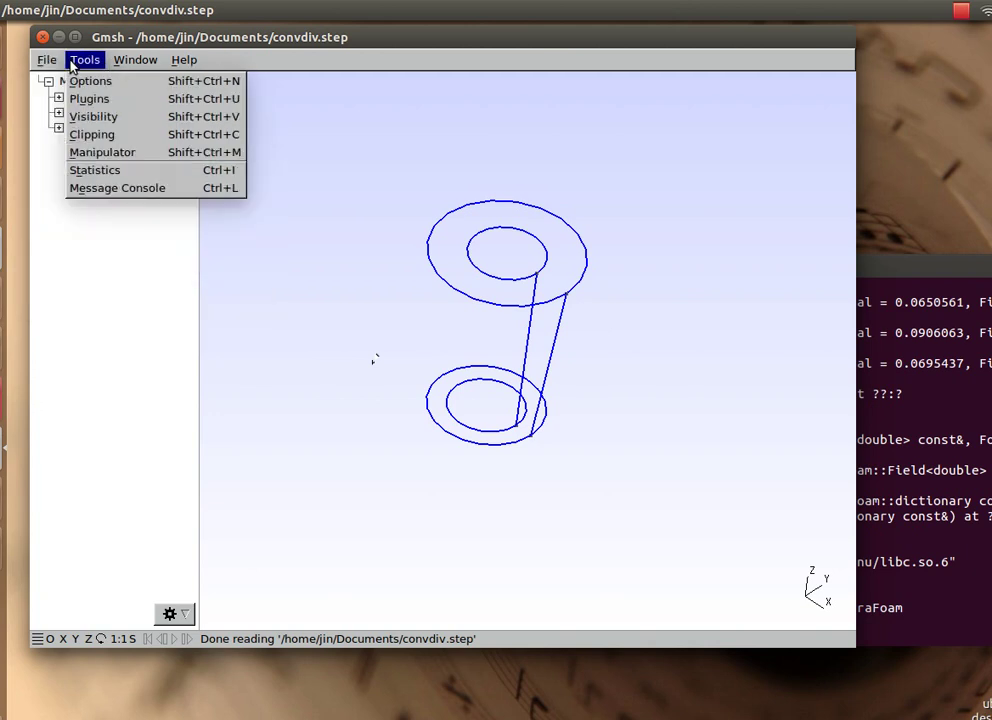
pyautogui.click(91, 80)
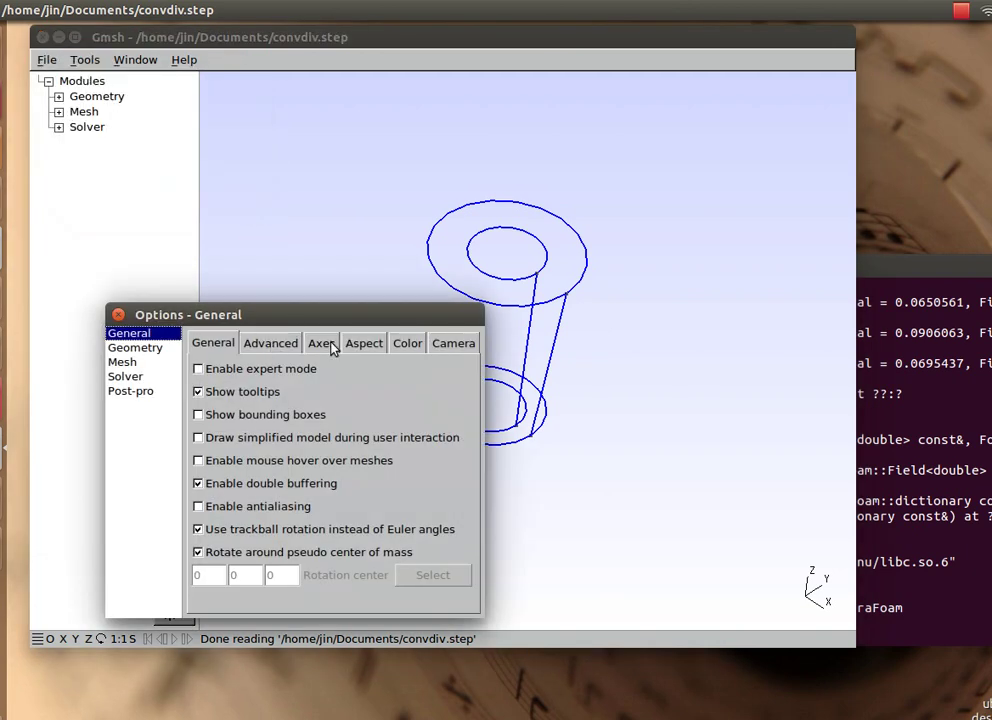
pyautogui.click(140, 348)
pyautogui.click(198, 414)
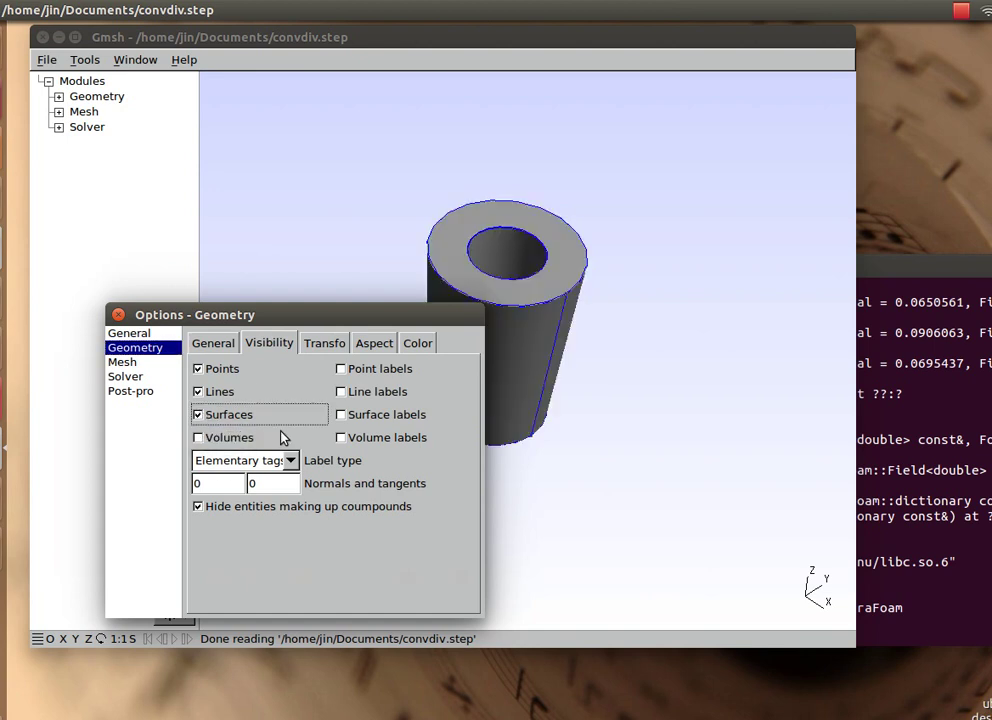
pyautogui.click(341, 414)
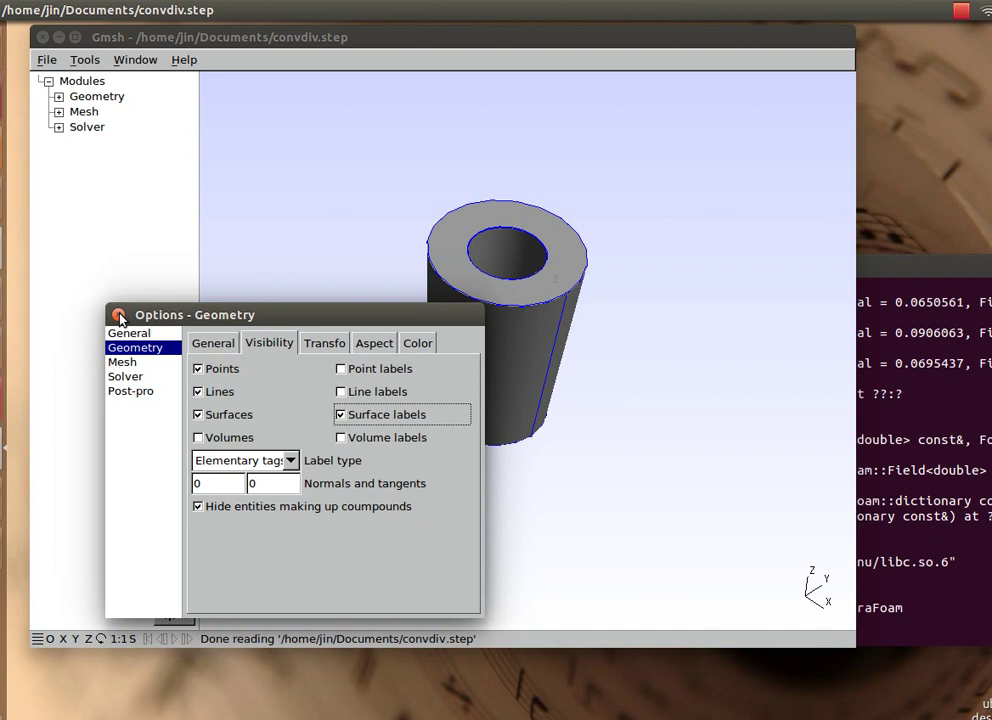
pyautogui.click(119, 316)
pyautogui.moveTo(443, 343); pyautogui.dragTo(558, 340, button='right')
pyautogui.moveTo(558, 340); pyautogui.dragTo(410, 415)
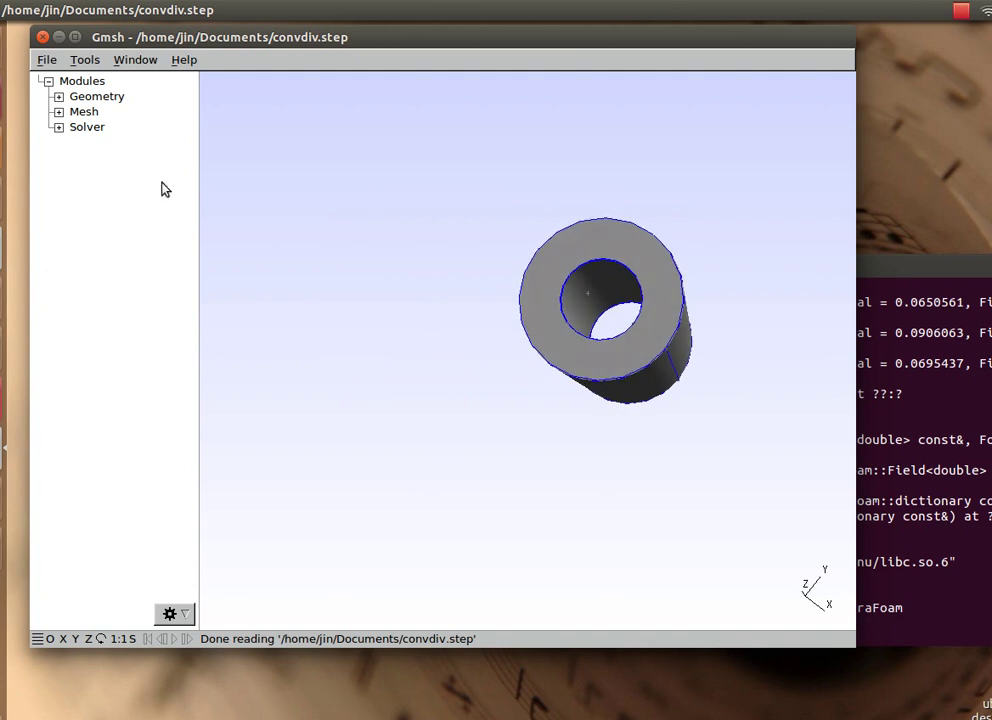
# Expand the geometry module down to the entity types that can be added as physical groups
pyautogui.click(59, 97)
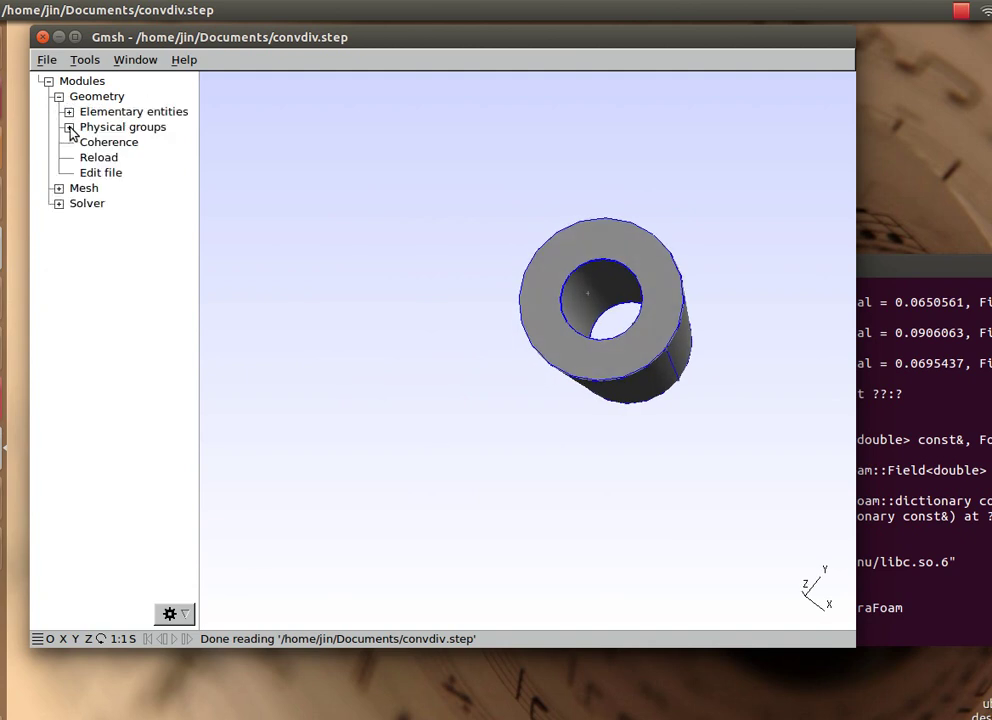
pyautogui.click(69, 128)
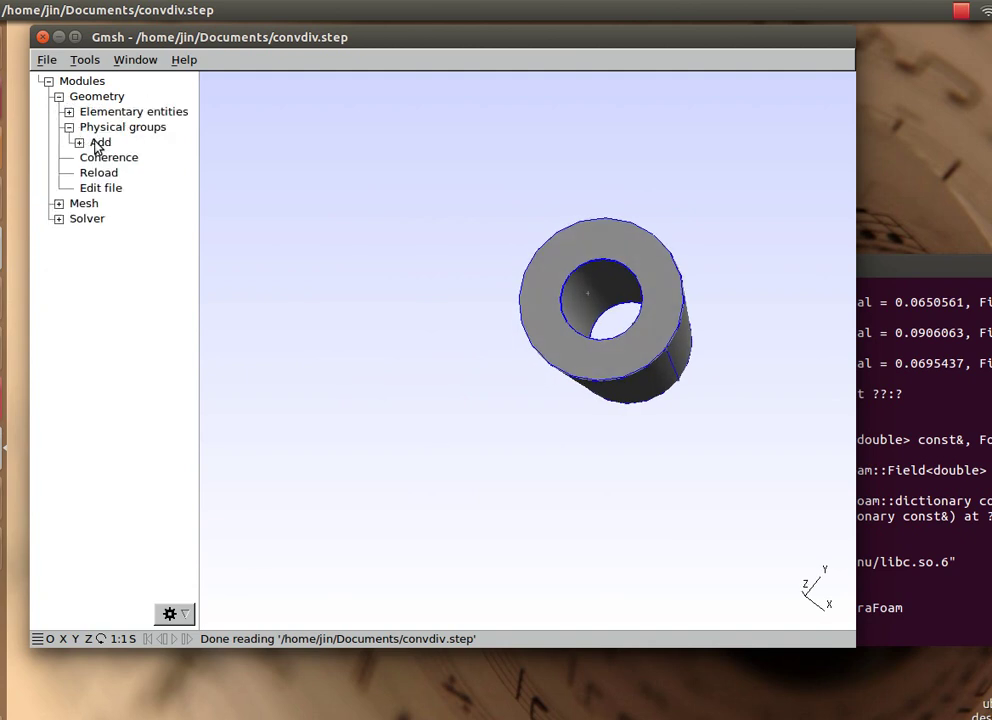
pyautogui.click(79, 143)
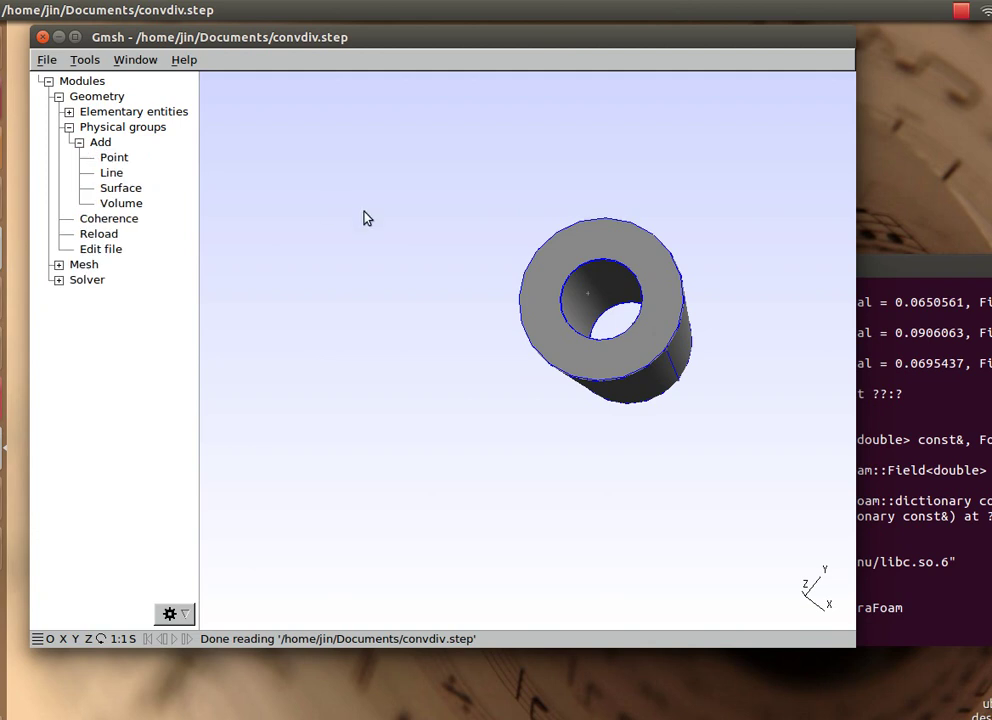
pyautogui.moveTo(365, 217); pyautogui.dragTo(309, 192)
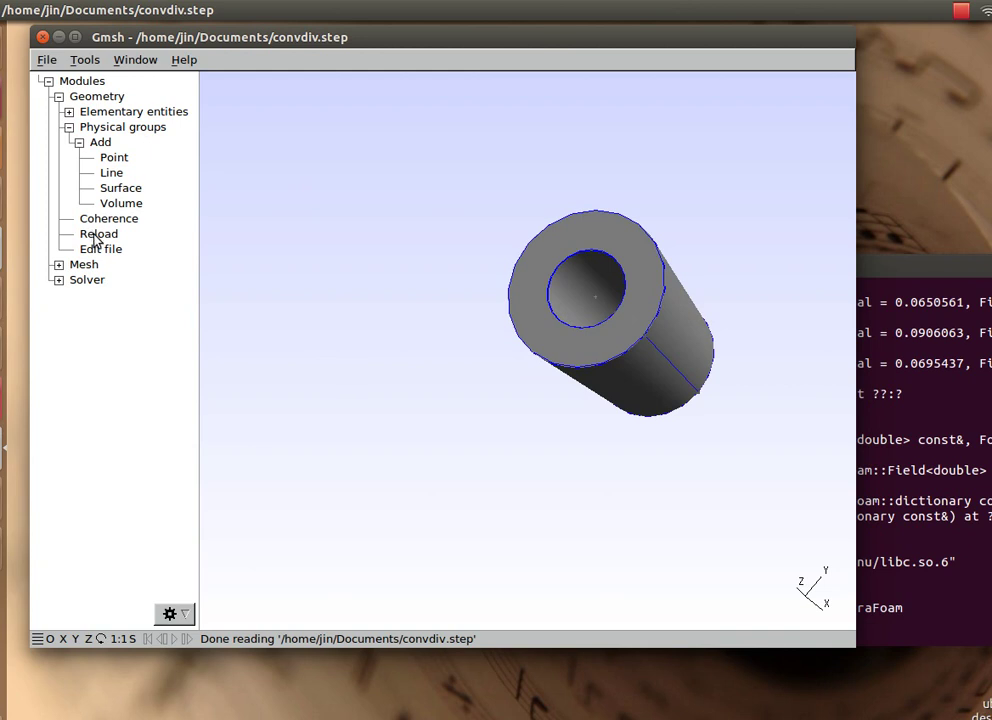
# Mesh the nozzle in 1D, 2D and 3D
pyautogui.click(59, 266)
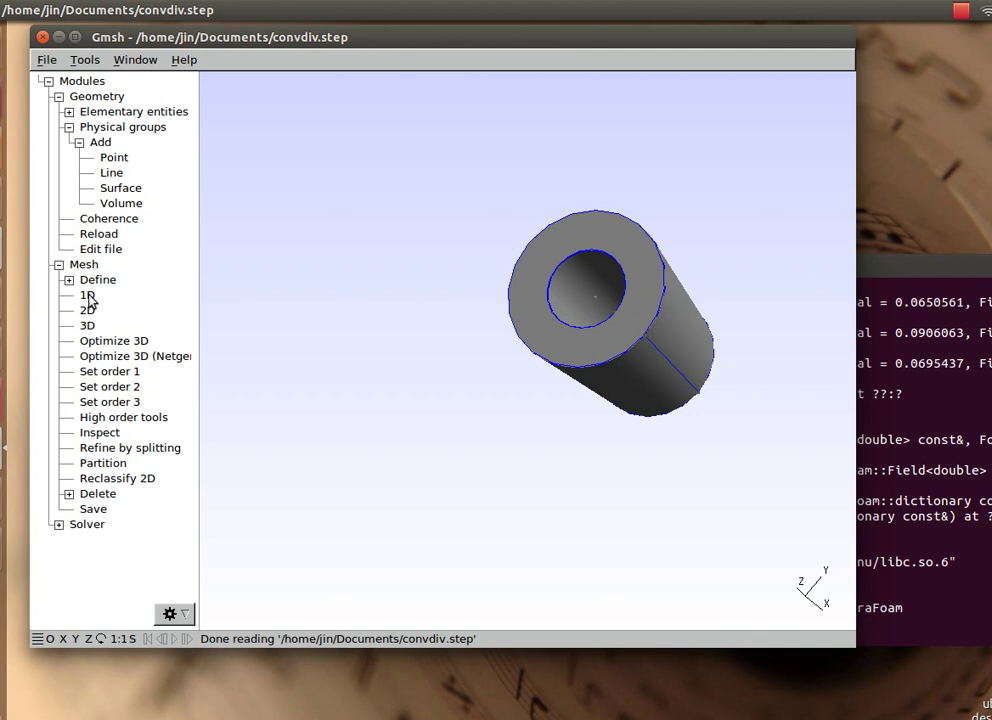
pyautogui.click(89, 297)
pyautogui.click(91, 312)
pyautogui.click(98, 327)
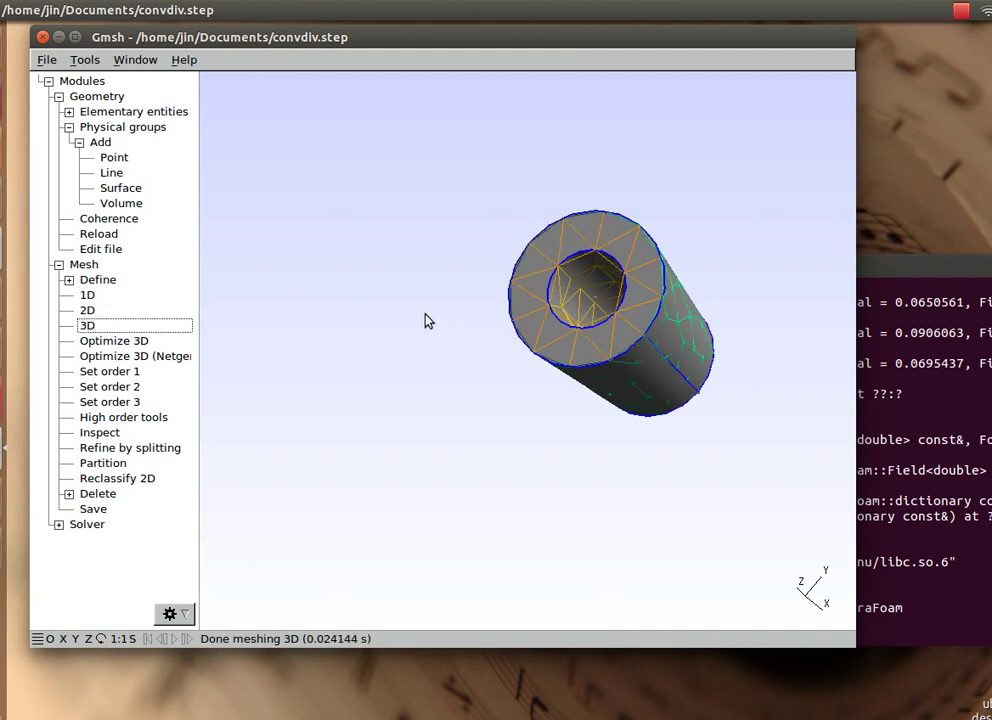
# Add the inner wall of the nozzle's hole as a physical surface group
pyautogui.moveTo(424, 319); pyautogui.dragTo(450, 265)
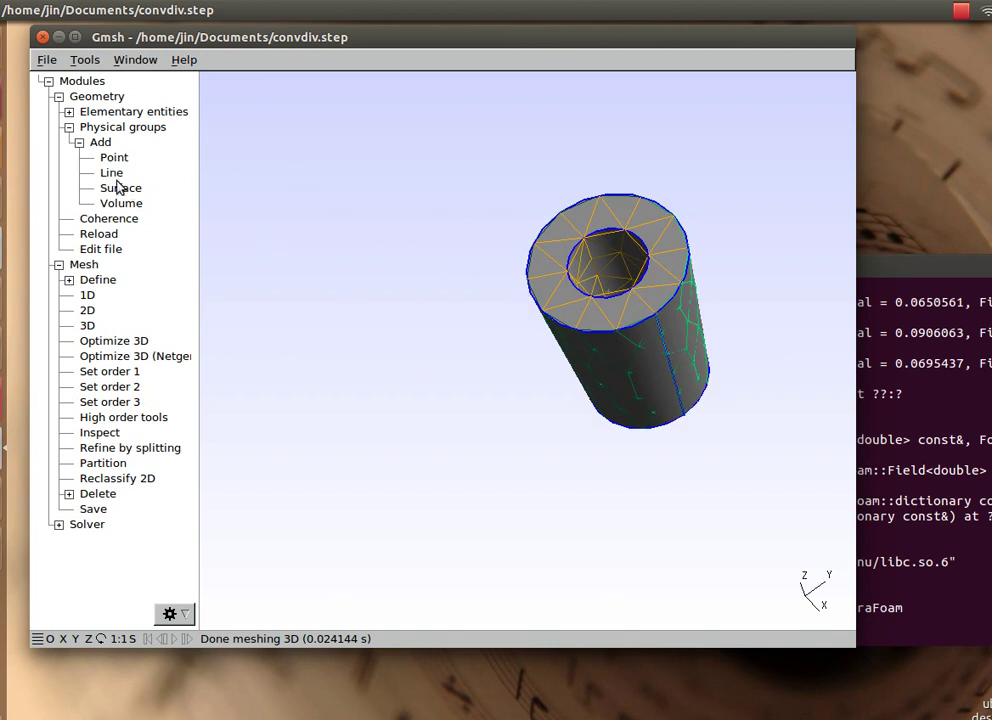
pyautogui.click(121, 190)
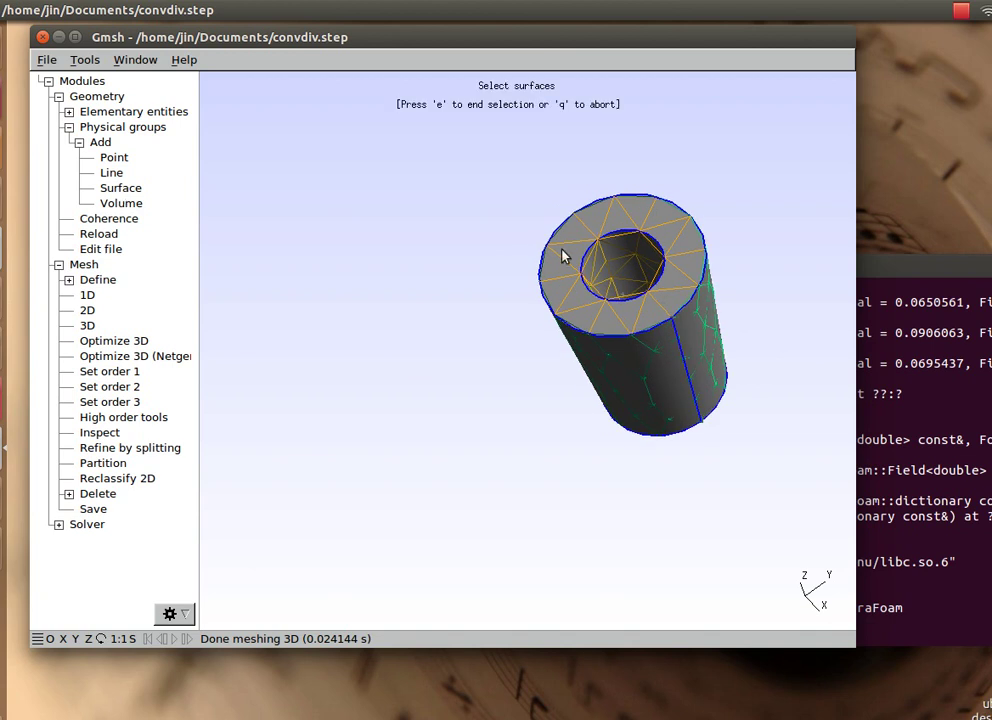
pyautogui.click(630, 257)
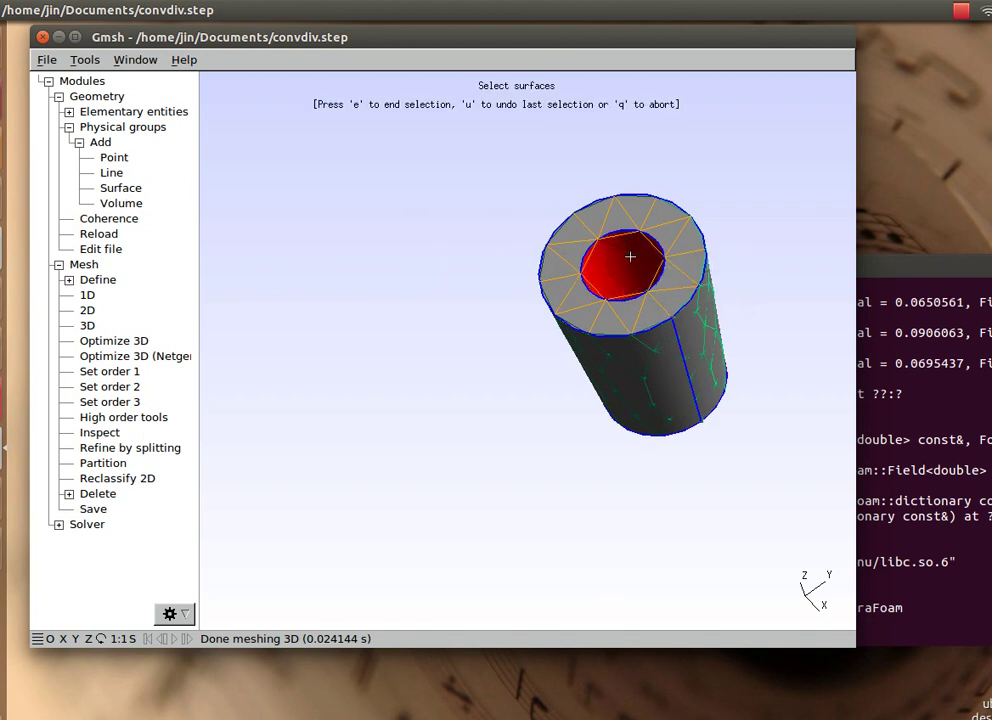
pyautogui.press('e')
pyautogui.click(265, 206)
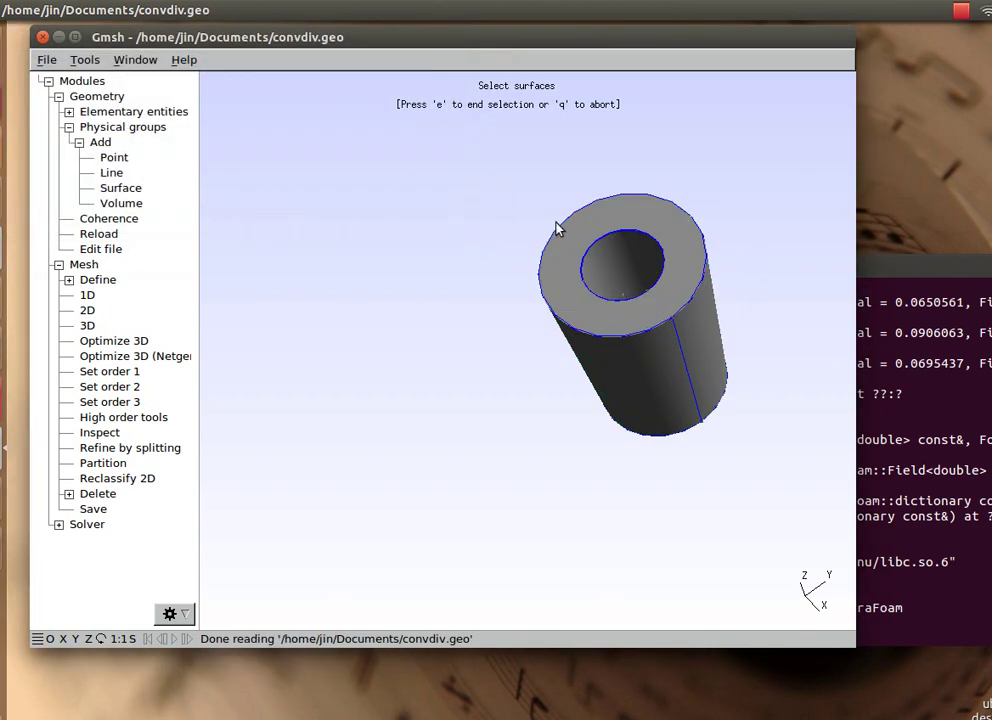
# Add the wide ring-shaped end face, the outer conical wall and the narrow ring-shaped end face as separate physical surface groups
pyautogui.click(558, 279)
pyautogui.press('u')
pyautogui.click(620, 376)
pyautogui.press('u')
pyautogui.moveTo(465, 407); pyautogui.dragTo(503, 90)
pyautogui.click(583, 469)
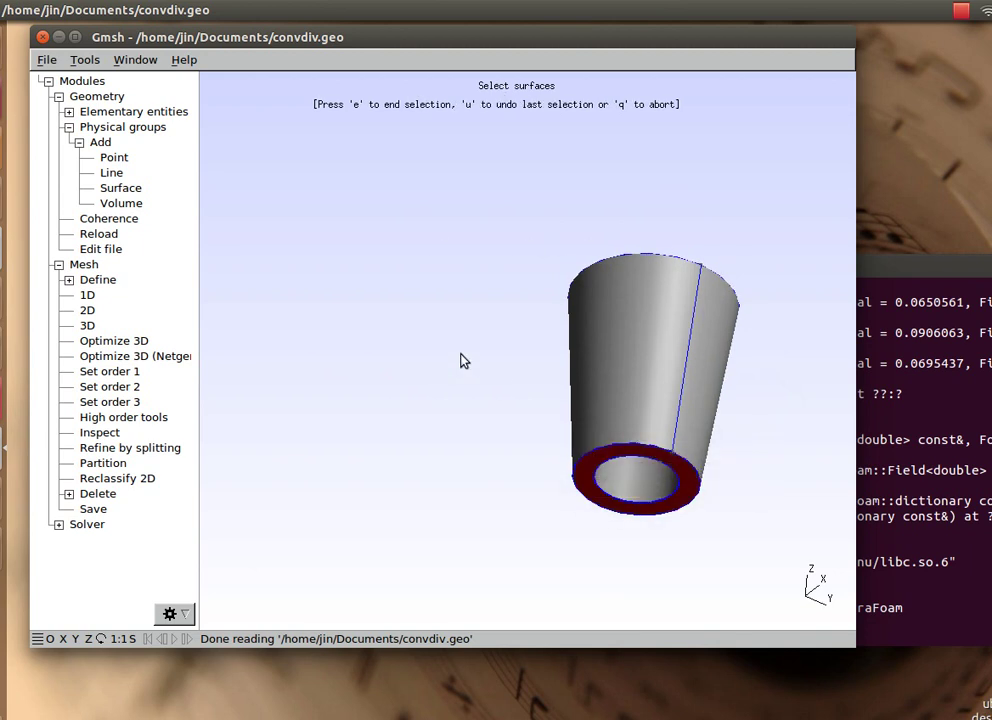
pyautogui.press('u')
pyautogui.moveTo(478, 195); pyautogui.dragTo(604, 649)
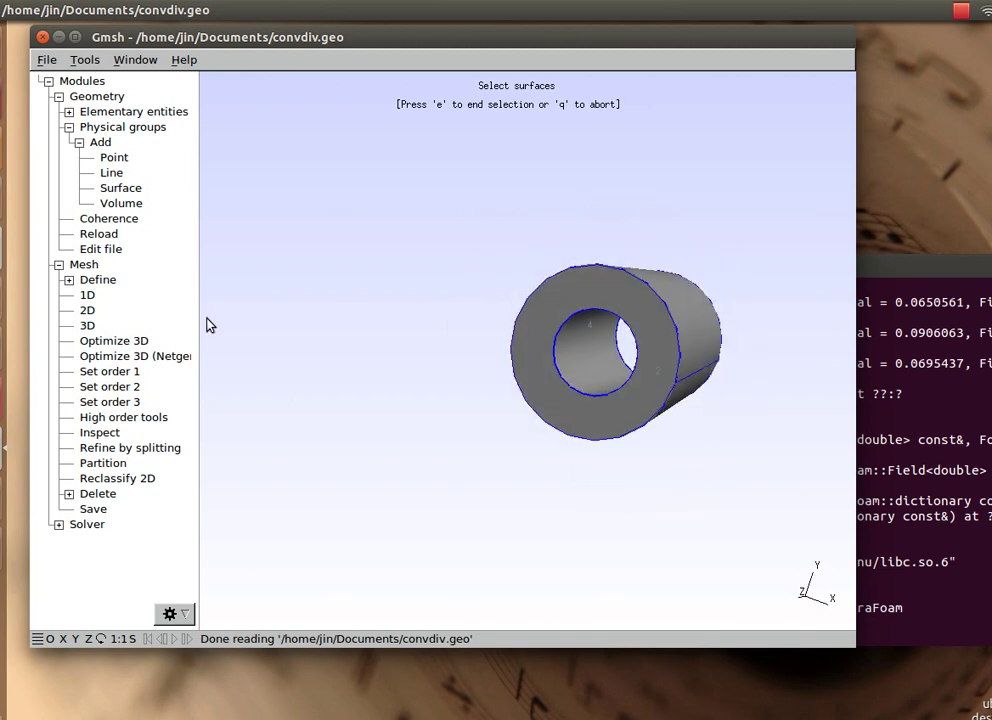
# Add the nozzle's volume as a physical volume group and collapse the list of physical groups
pyautogui.click(118, 206)
pyautogui.moveTo(410, 352)
pyautogui.mouseDown()
pyautogui.moveTo(438, 365)
pyautogui.moveTo(483, 339)
pyautogui.mouseUp()
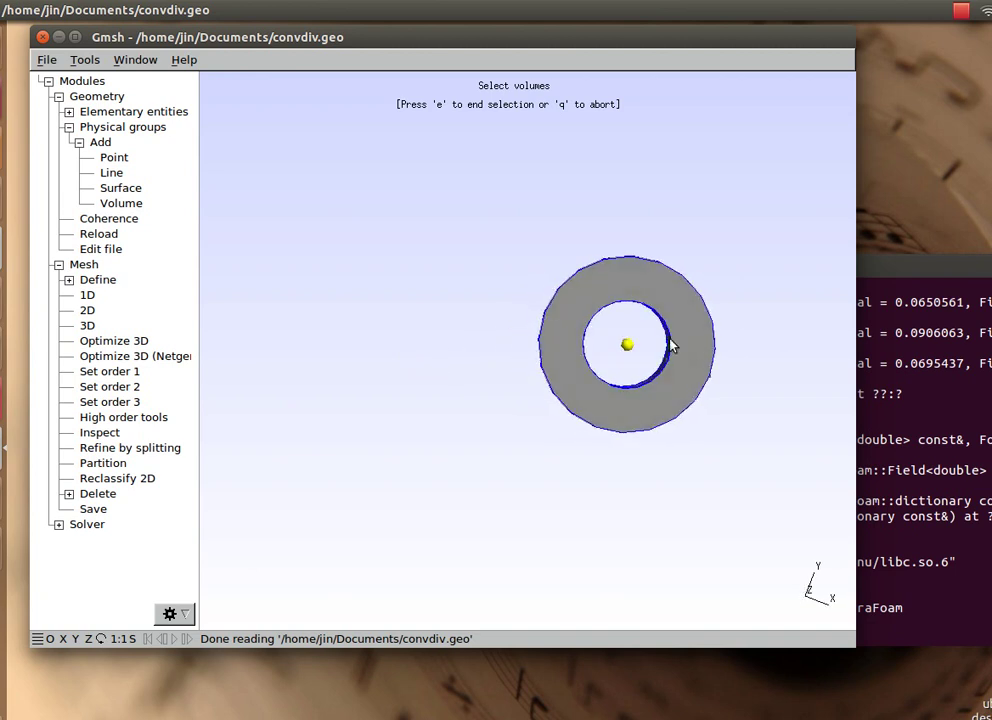
pyautogui.click(626, 345)
pyautogui.press('e')
pyautogui.moveTo(391, 311); pyautogui.dragTo(340, 212)
pyautogui.click(69, 127)
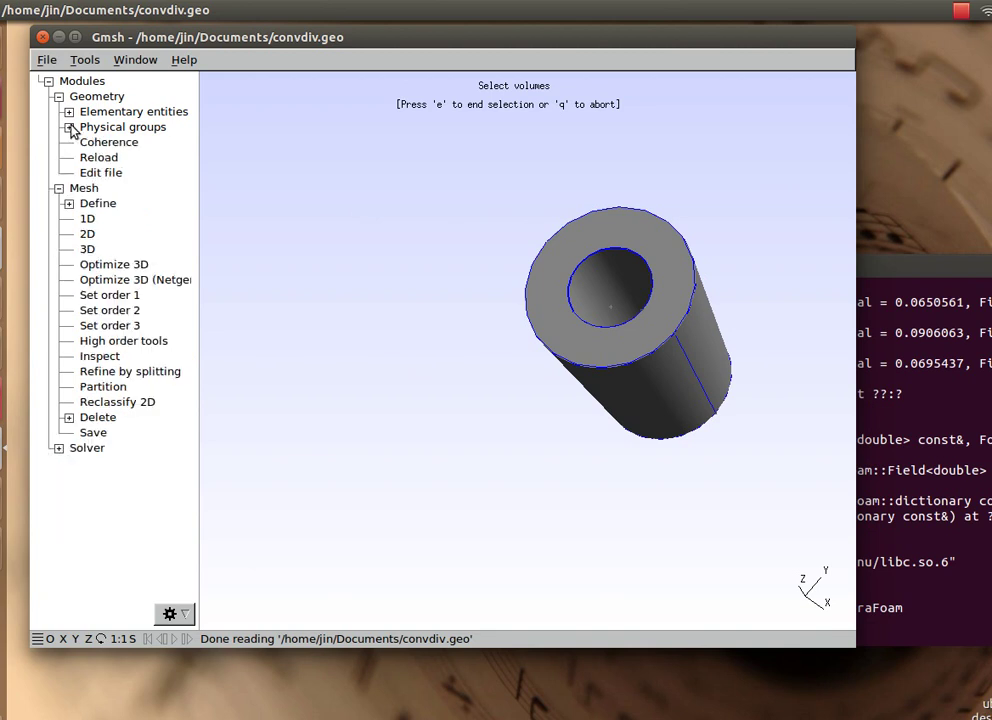
# Enable computing element sizes from curvature and optimizing the quality of tetrahedra in the advanced mesh options
pyautogui.click(86, 60)
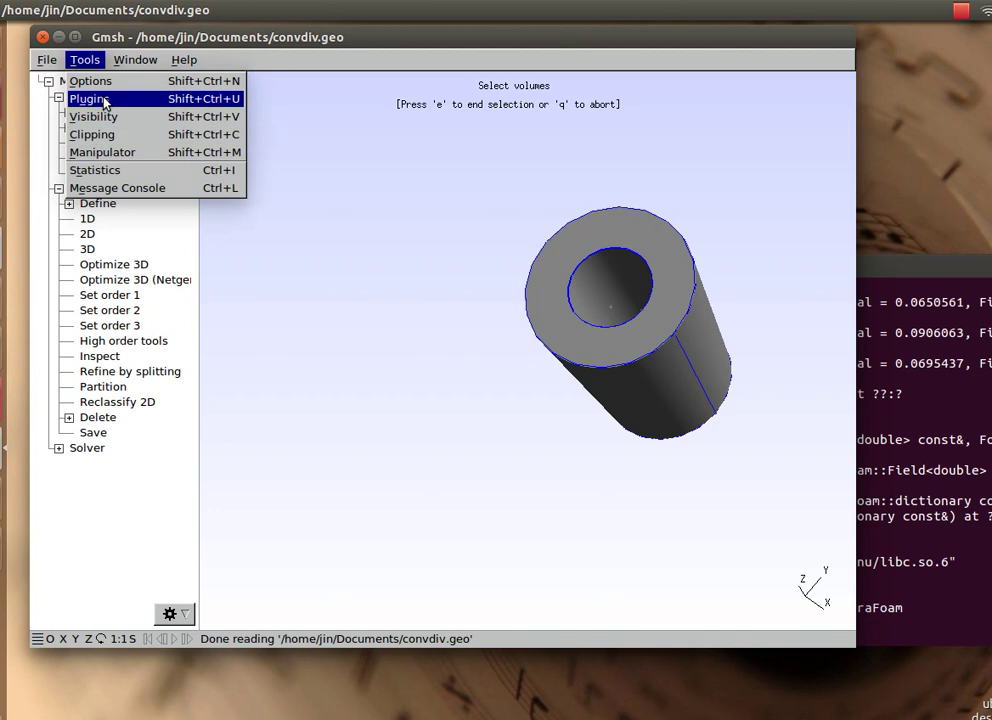
pyautogui.click(92, 82)
pyautogui.moveTo(237, 348); pyautogui.dragTo(295, 163)
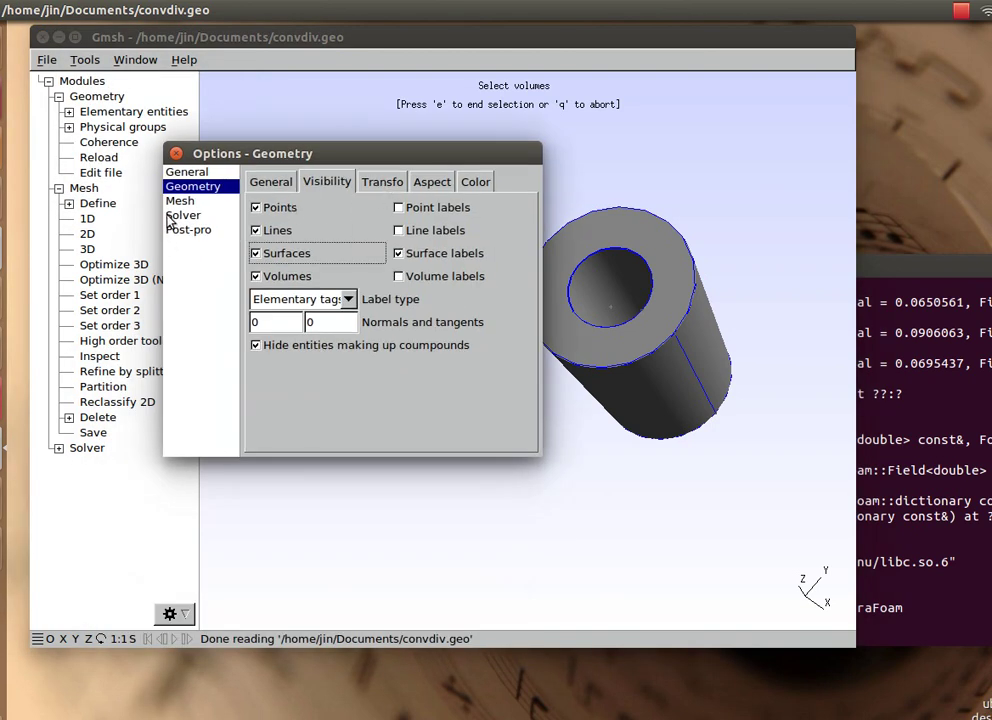
pyautogui.click(180, 202)
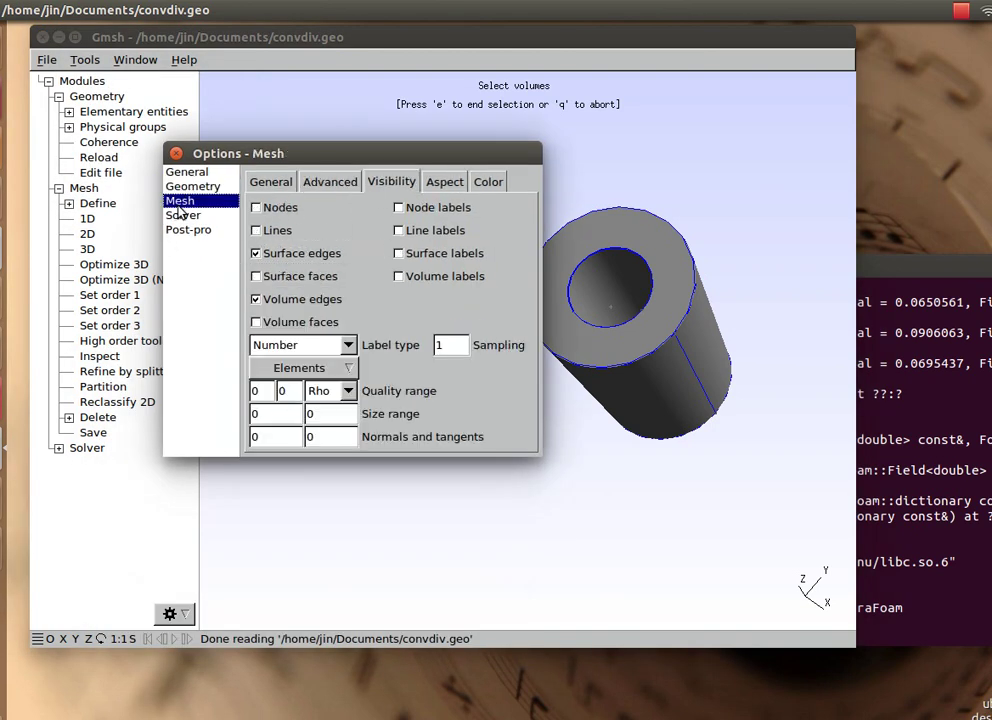
pyautogui.click(322, 184)
pyautogui.click(271, 182)
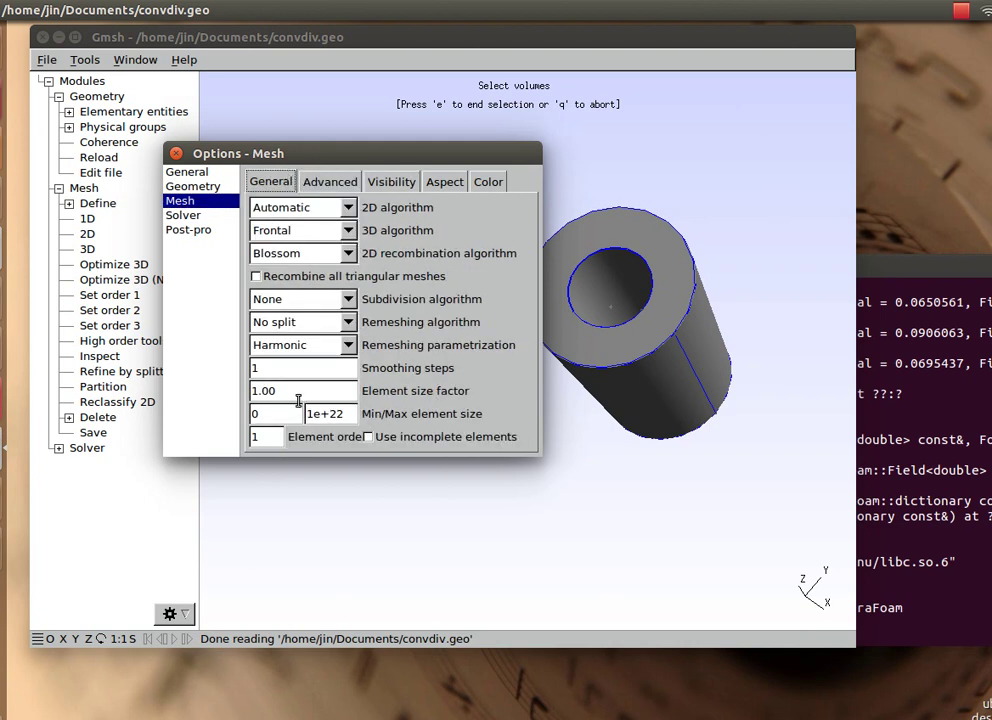
pyautogui.moveTo(305, 388); pyautogui.dragTo(262, 391)
pyautogui.click(330, 186)
pyautogui.click(256, 231)
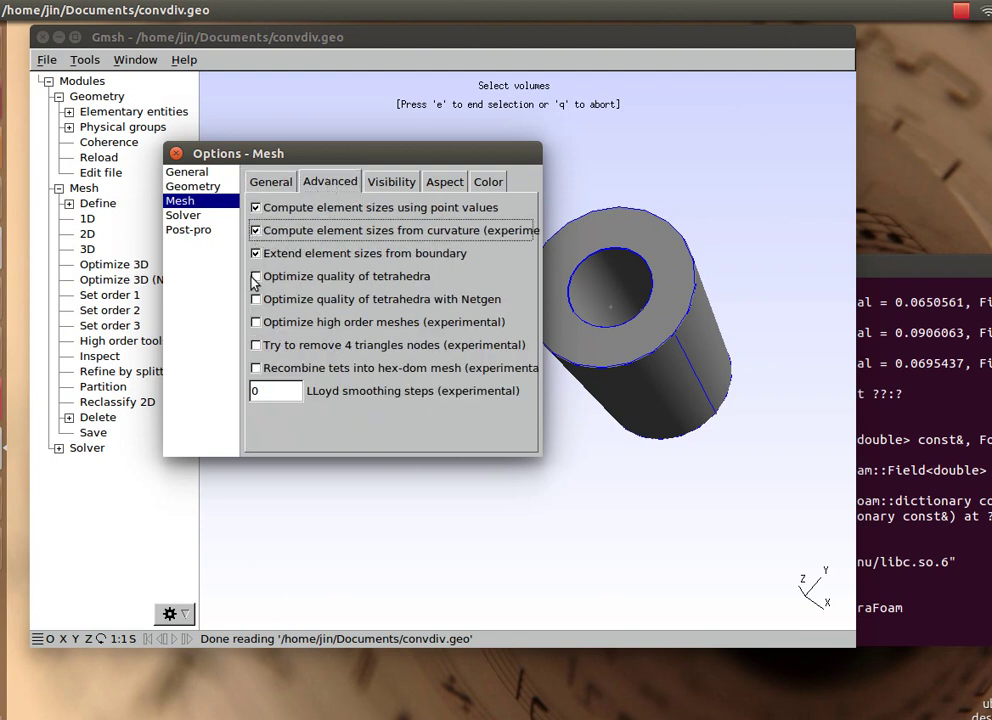
pyautogui.click(256, 276)
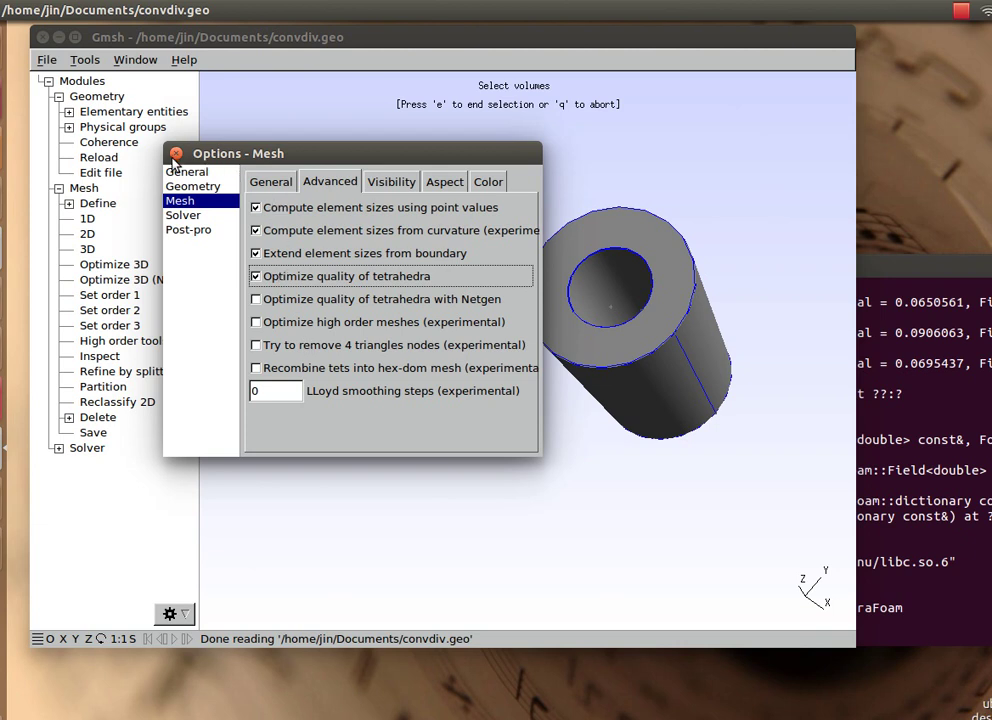
pyautogui.click(175, 154)
# Remesh the nozzle in 1D, 2D and 3D and save the mesh
pyautogui.click(90, 221)
pyautogui.click(89, 234)
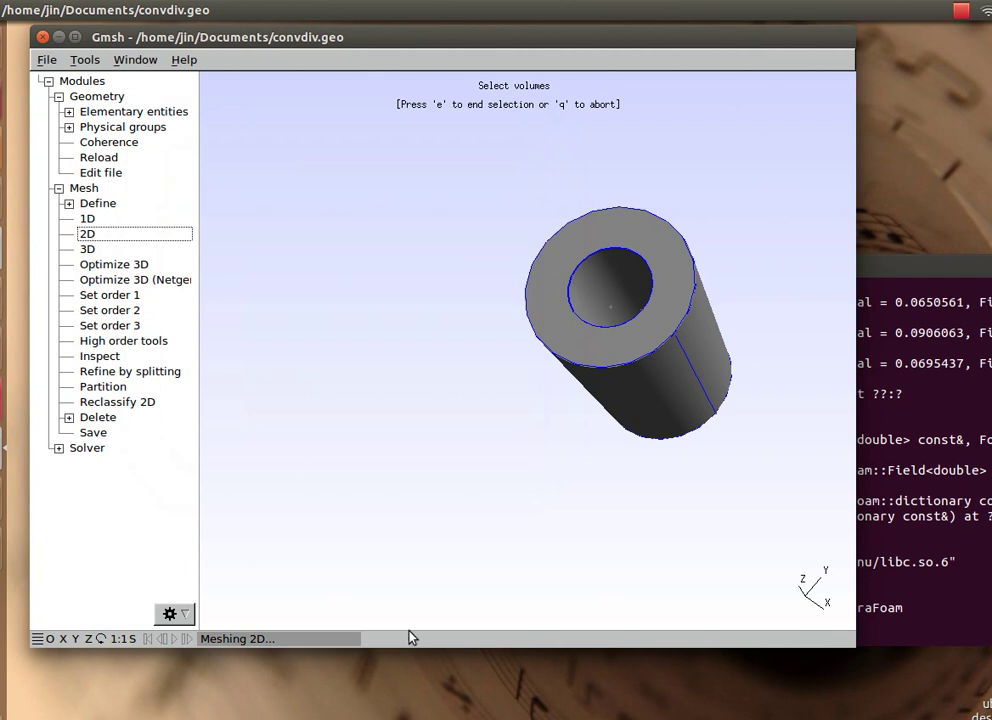
pyautogui.moveTo(436, 388); pyautogui.dragTo(448, 410)
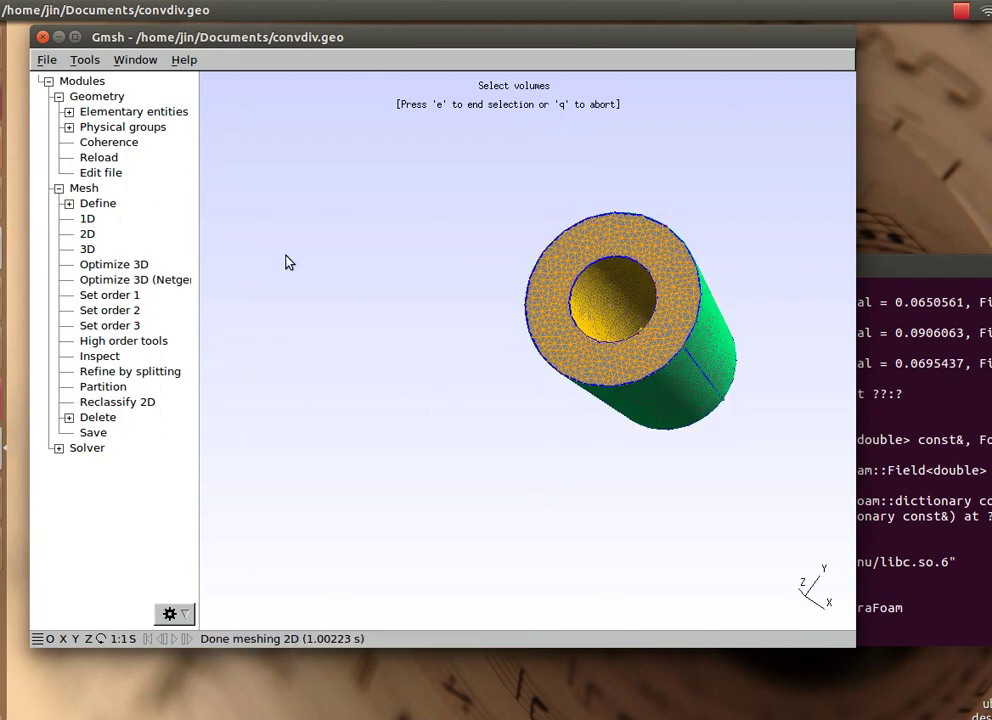
pyautogui.click(88, 249)
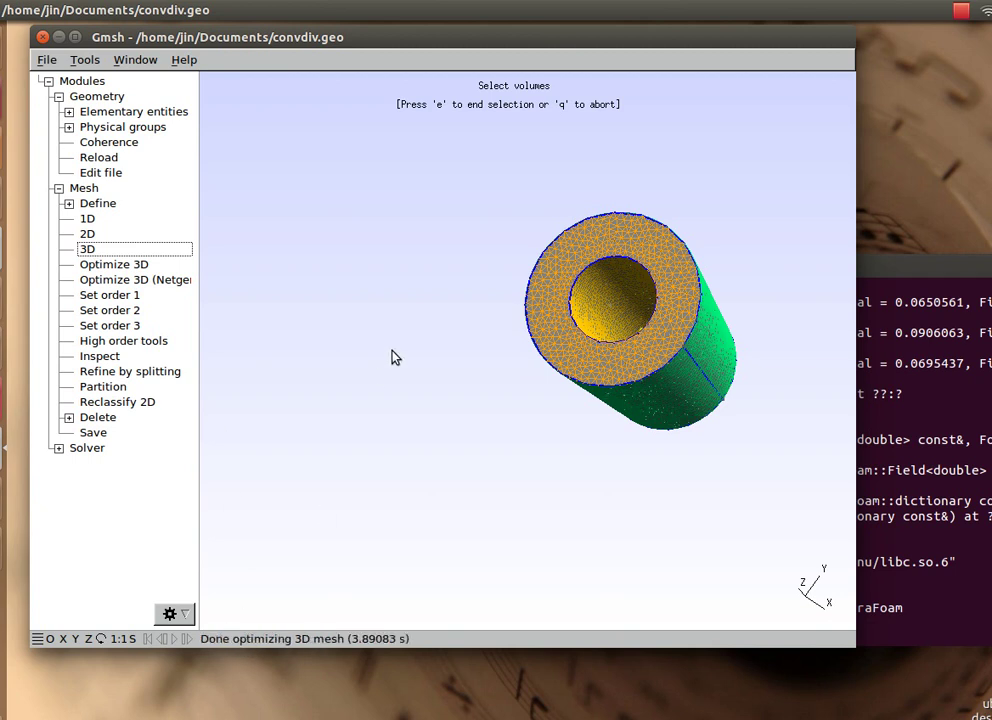
pyautogui.moveTo(395, 357); pyautogui.dragTo(365, 210)
pyautogui.click(46, 59)
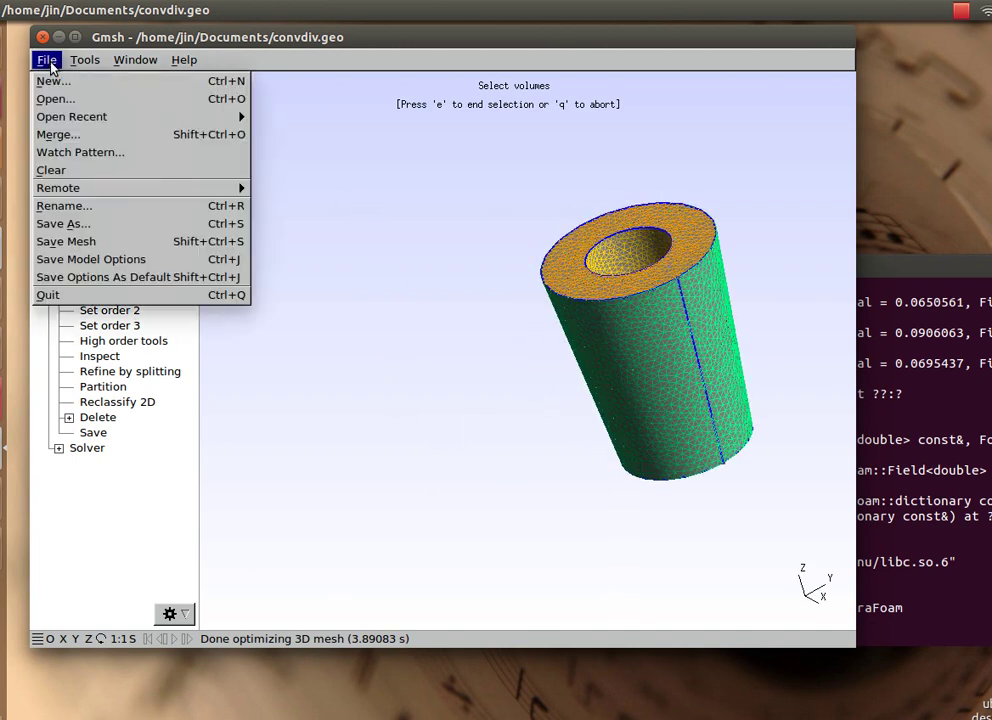
pyautogui.click(63, 241)
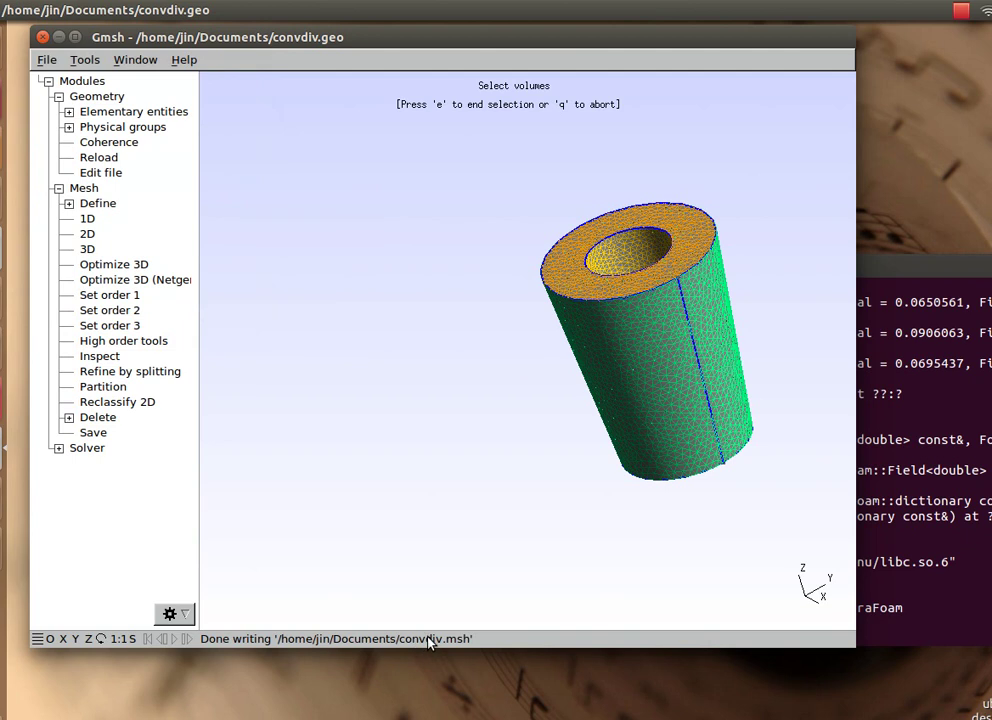
# Switch to the terminal and list the contents of the nozzle_cfd case folder
pyautogui.click(58, 37)
pyautogui.click(2, 348)
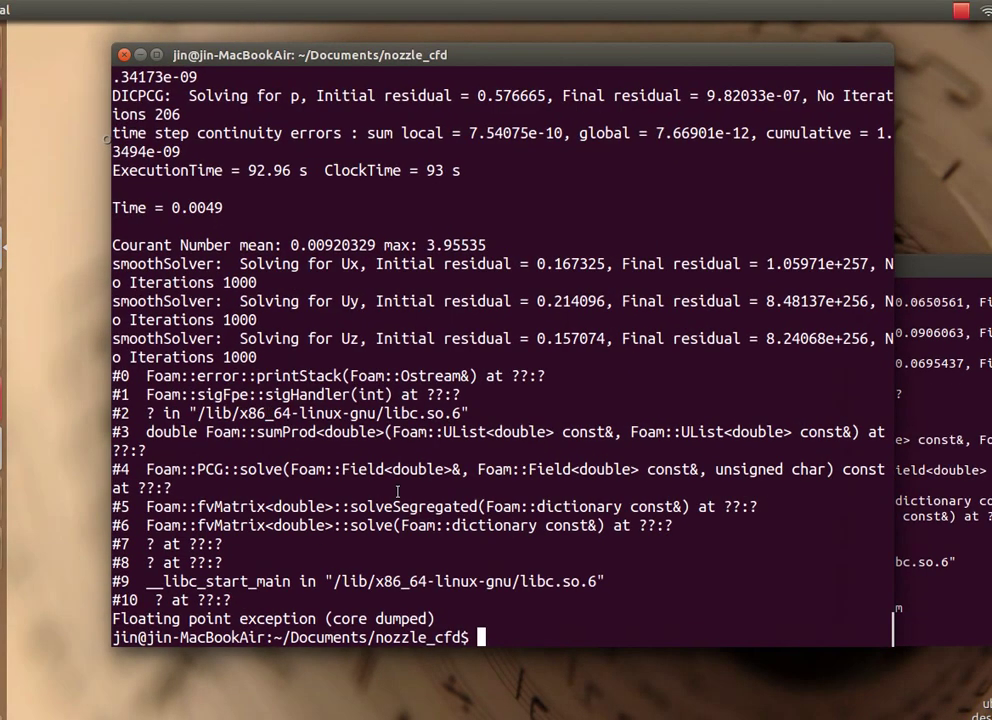
pyautogui.write('ls')
pyautogui.press('Return')
# Try to remove the old time directories with rm -f 0.[0-9]*
pyautogui.write('rm -f')
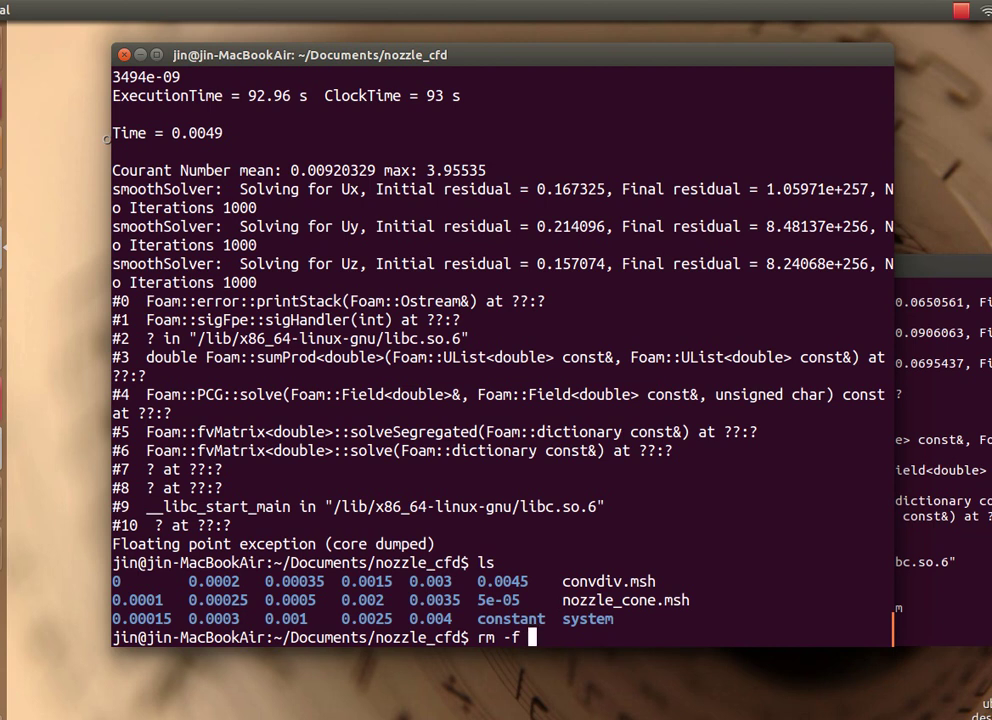
pyautogui.write('0.[0-9]*')
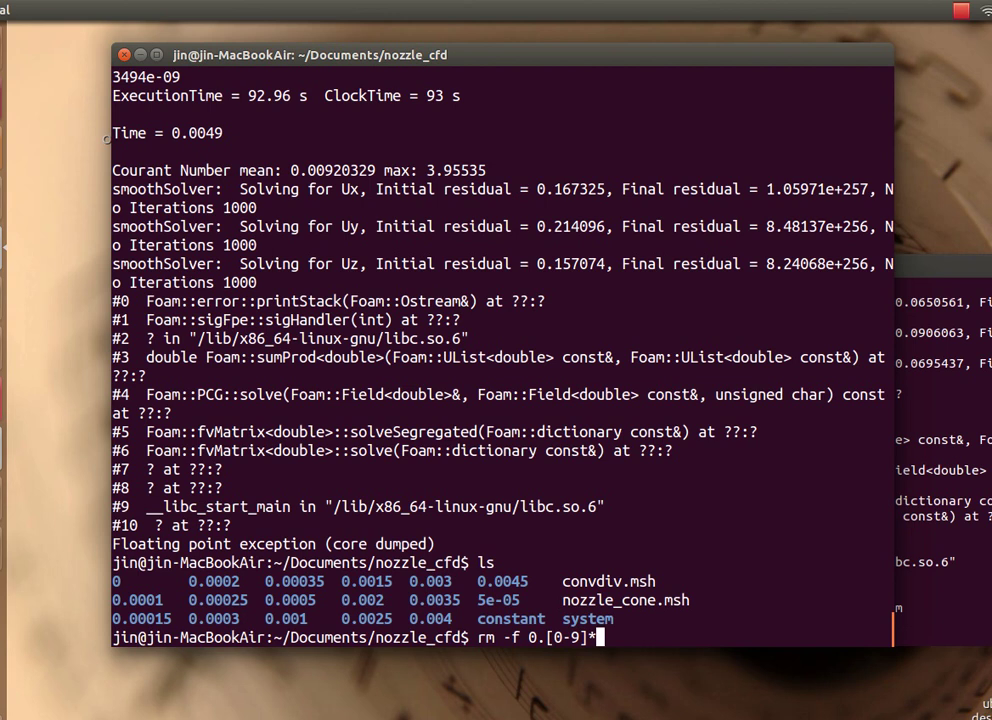
pyautogui.press('Return')
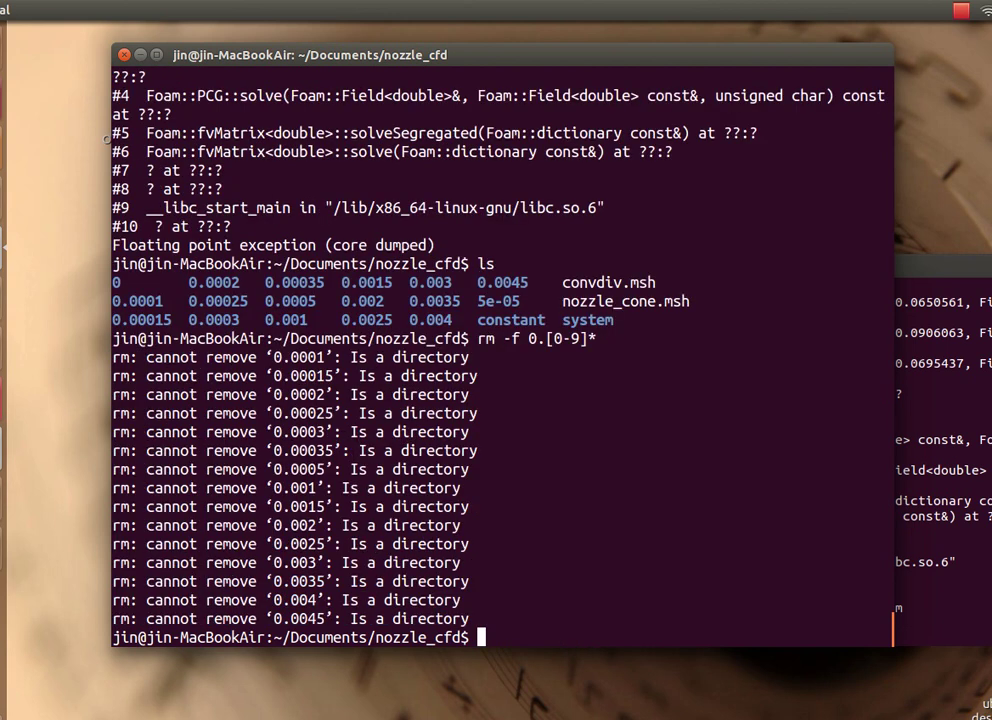
# Remove the old time directories recursively with rm -rf 0.[0-9]*
pyautogui.press('Up')
pyautogui.press('Left')
pyautogui.press('Left')
pyautogui.press('Left')
pyautogui.press('Left')
pyautogui.press('Left')
pyautogui.press('Left')
pyautogui.press('Left')
pyautogui.press('Left')
pyautogui.press('Left')
pyautogui.press('Left')
pyautogui.write('r')
pyautogui.press('Return')
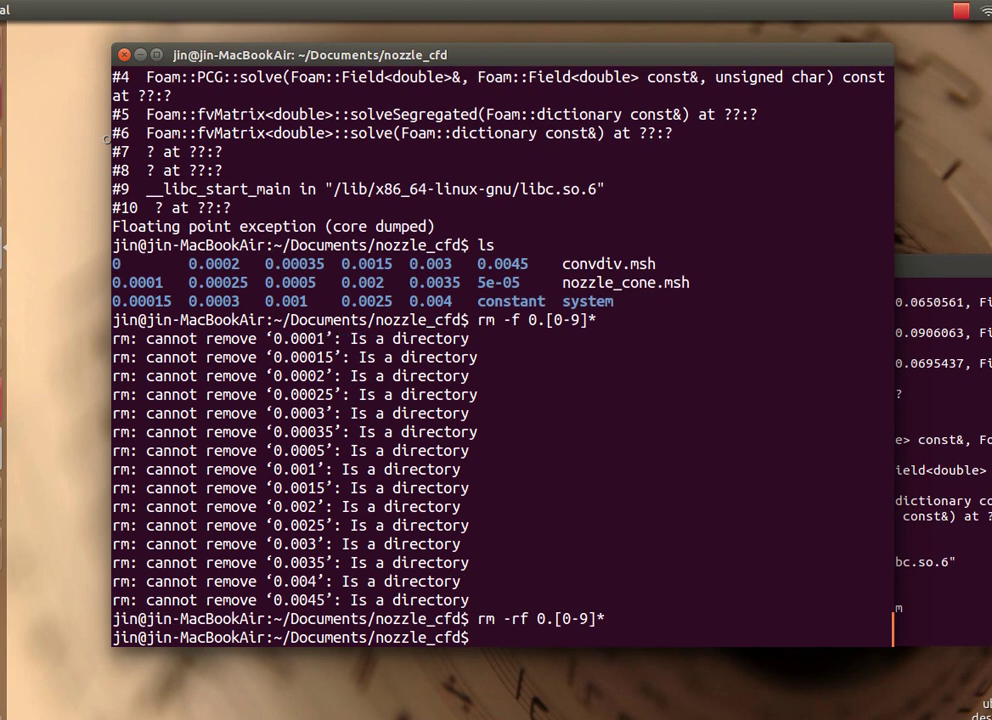
# Remove the leftover 5e-05 time directory recursively, listing the case folder before and after
pyautogui.write('ls')
pyautogui.press('Return')
pyautogui.write('rm -rf 5')
pyautogui.press('Tab')
pyautogui.press('Return')
pyautogui.write('ls')
pyautogui.press('Return')
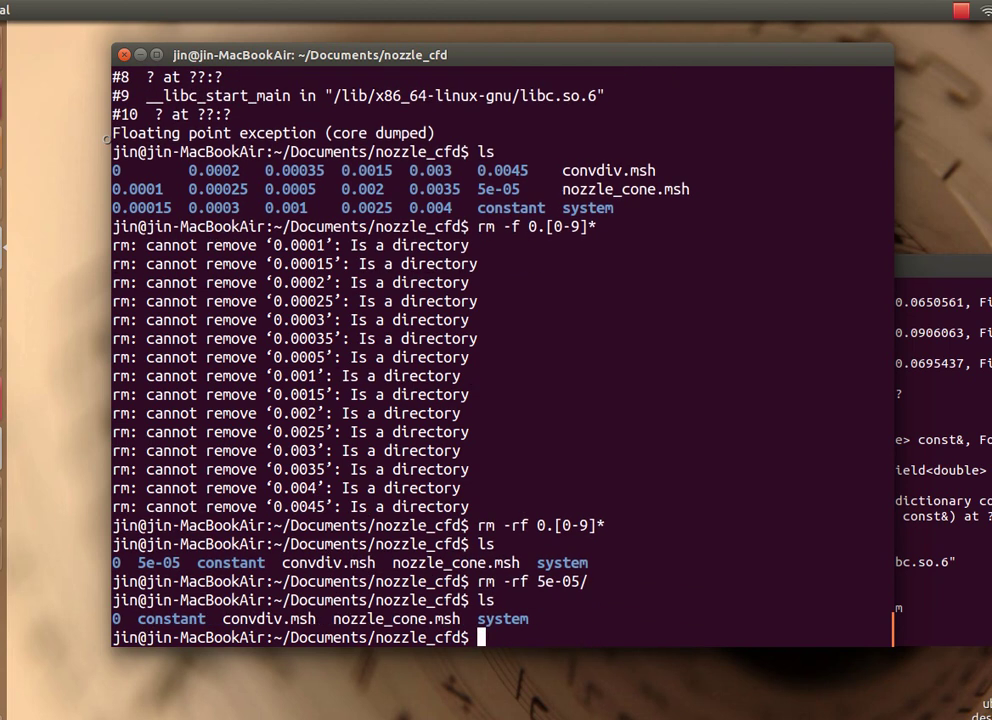
# Move all .msh files from the case folder to ../../Desktop/ and list the remaining contents
pyautogui.write('rm')
pyautogui.press('BackSpace')
pyautogui.press('BackSpace')
pyautogui.press('BackSpace')
pyautogui.write('mv *.msh')
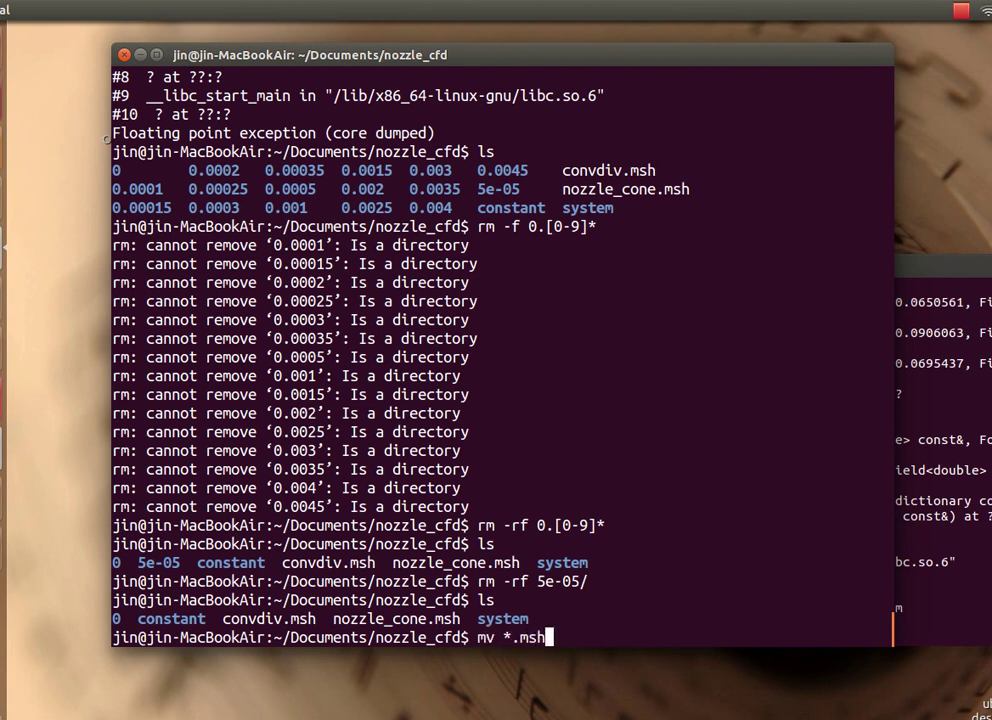
pyautogui.write(' ../../De')
pyautogui.press('Tab')
pyautogui.press('Return')
pyautogui.write('ls')
pyautogui.press('Return')
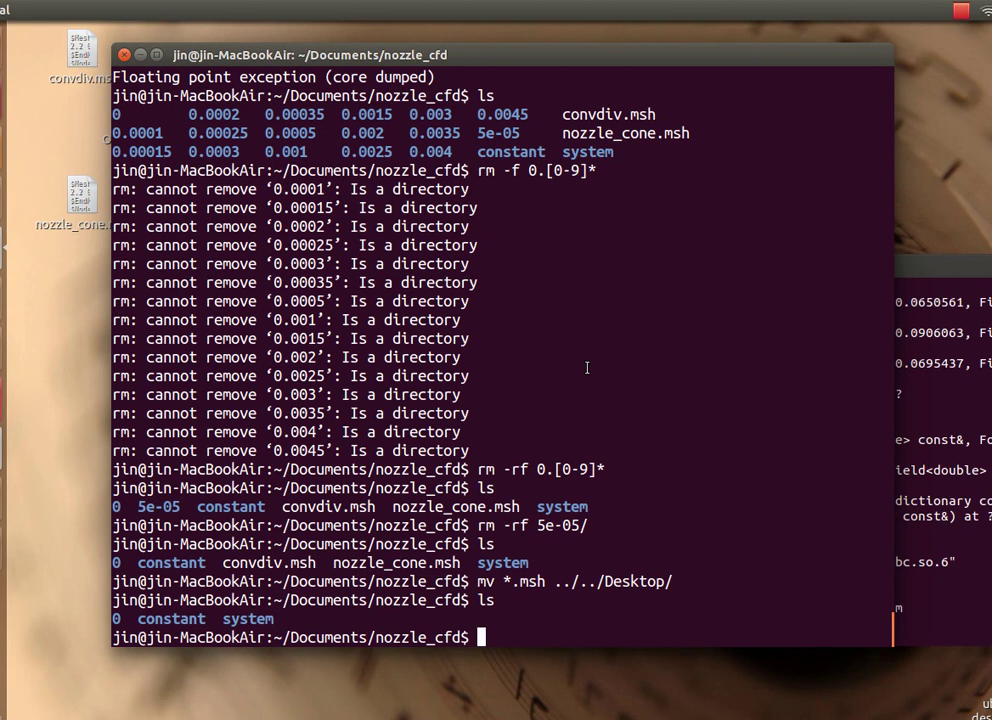
# List the contents of the parent Documents folder to find the new mesh file
pyautogui.write('cp ../')
pyautogui.press('Tab')
pyautogui.press('Tab')
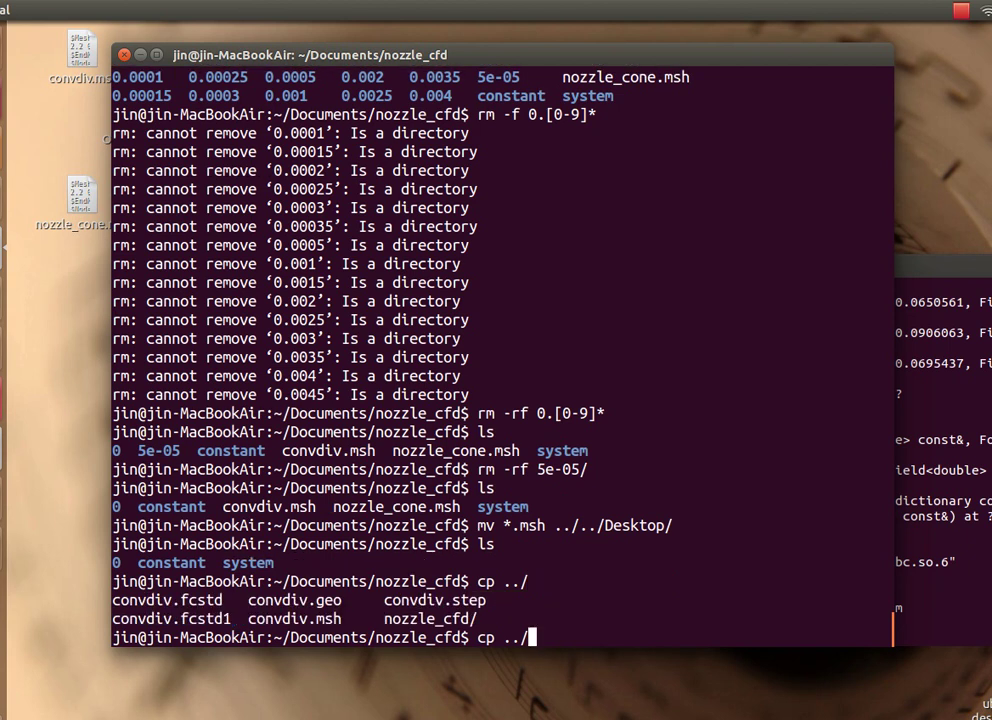
pyautogui.press('BackSpace')
pyautogui.press('BackSpace')
pyautogui.press('BackSpace')
pyautogui.press('BackSpace')
pyautogui.press('BackSpace')
pyautogui.press('BackSpace')
pyautogui.write('ls ../')
pyautogui.press('Return')
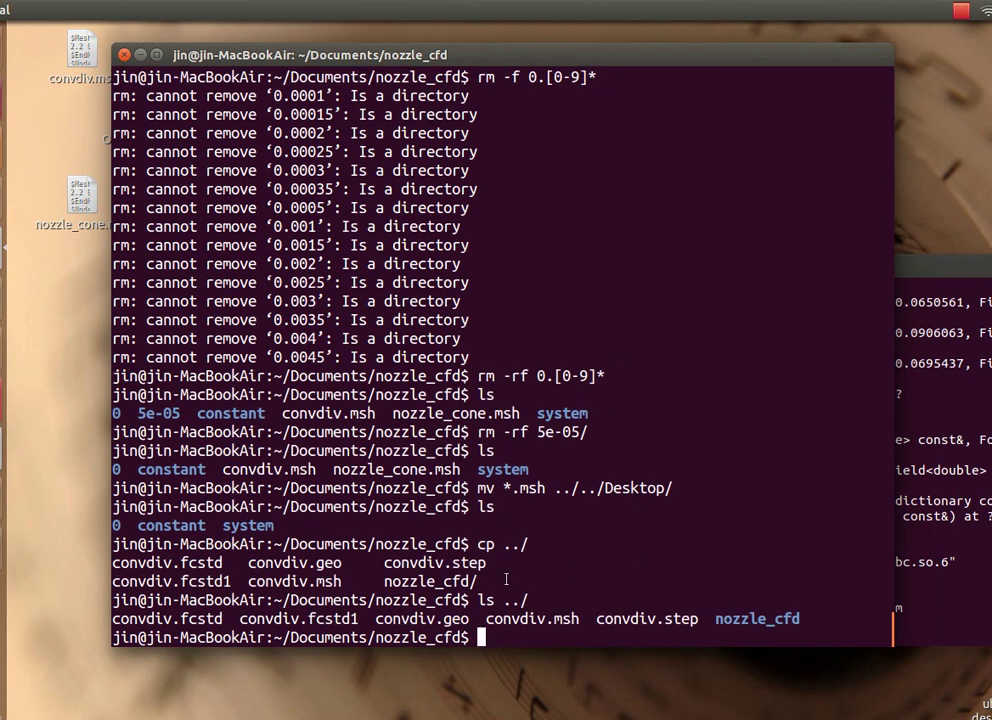
# List the parent folder in long format and print the current date to compare the mesh file's timestamp
pyautogui.press('Up')
pyautogui.press('Left')
pyautogui.press('Left')
pyautogui.press('Left')
pyautogui.write('-l')
pyautogui.press('Return')
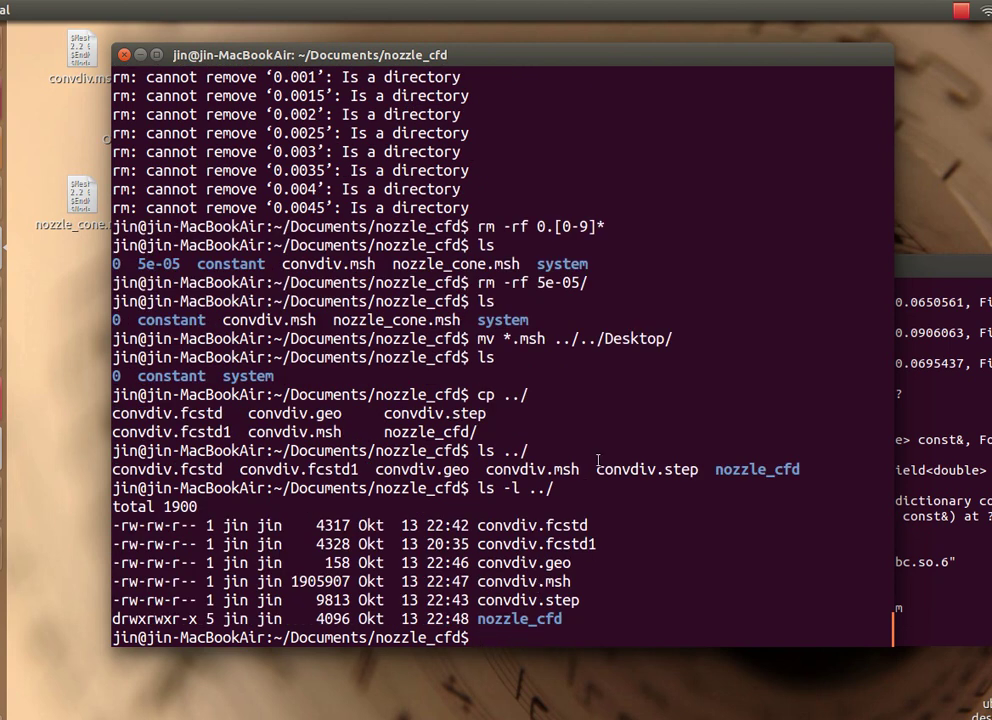
pyautogui.write('date')
pyautogui.press('Return')
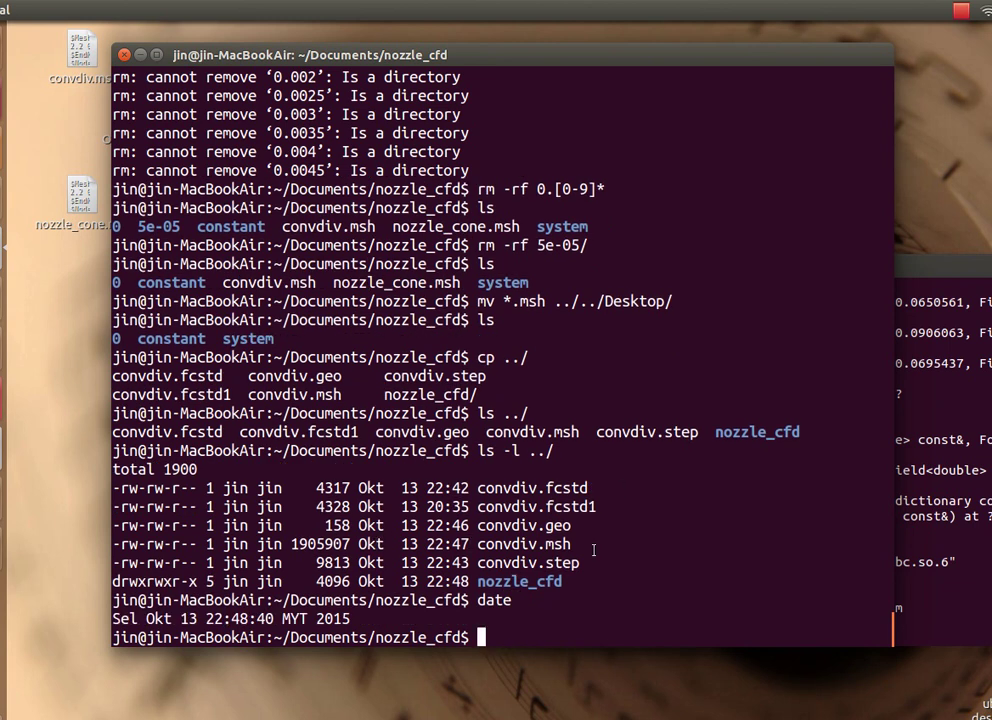
# Copy ../convdiv.msh into the case folder and list the folder in long format
pyautogui.write('cp ../convdiv.')
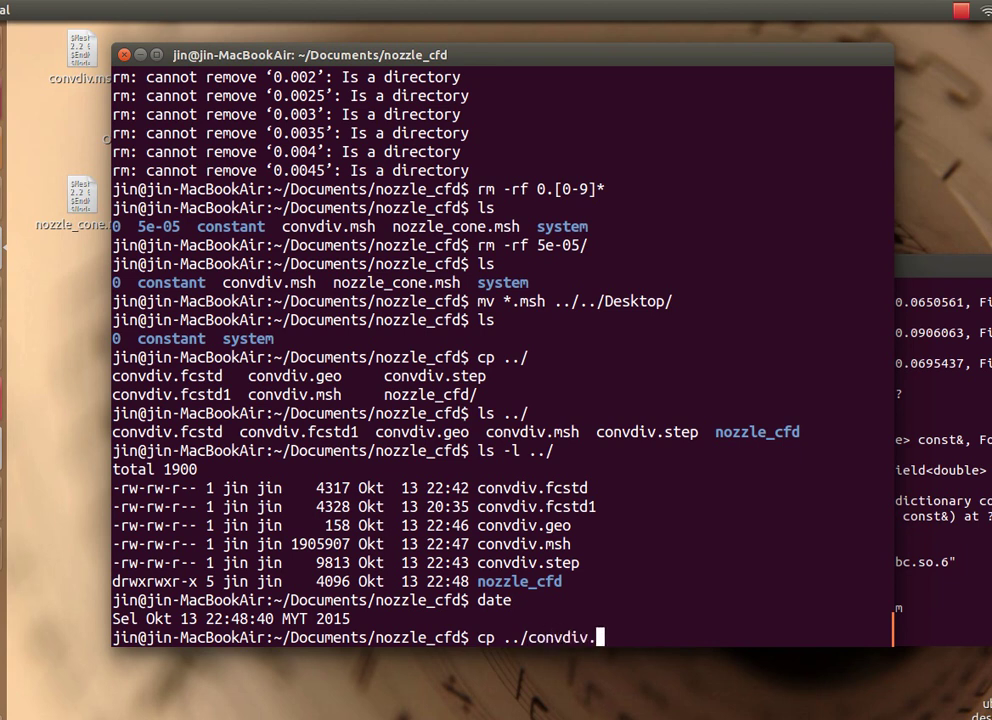
pyautogui.write('msh .')
pyautogui.press('Return')
pyautogui.write('ls -l')
pyautogui.press('Return')
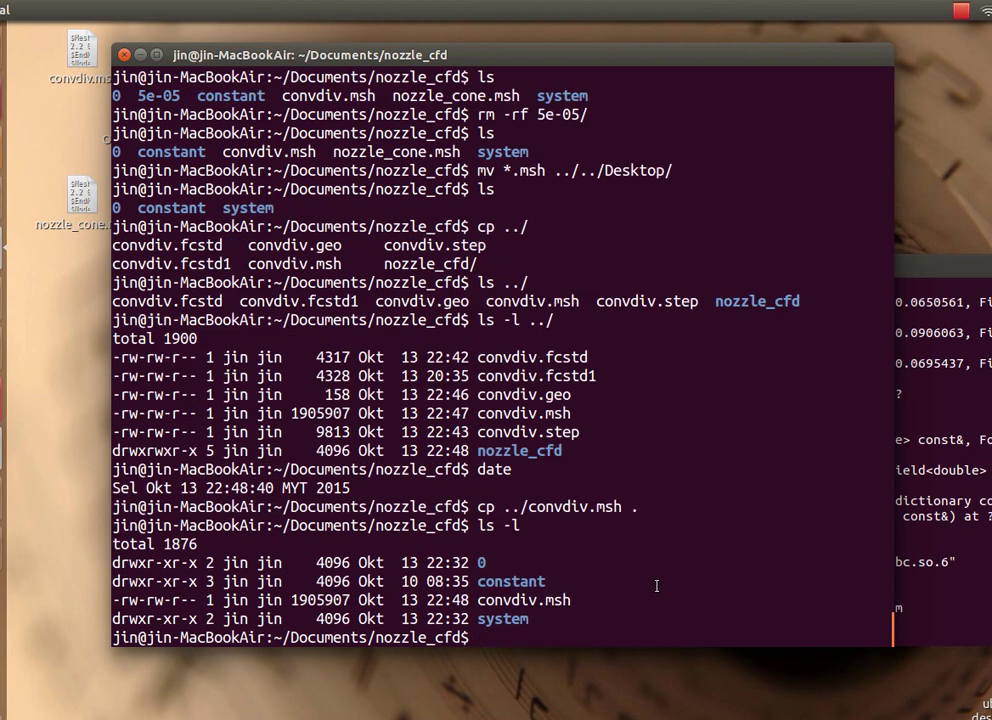
# Convert convdiv.msh to an OpenFOAM mesh with gmshToFoam
pyautogui.write('gmshToFoam con')
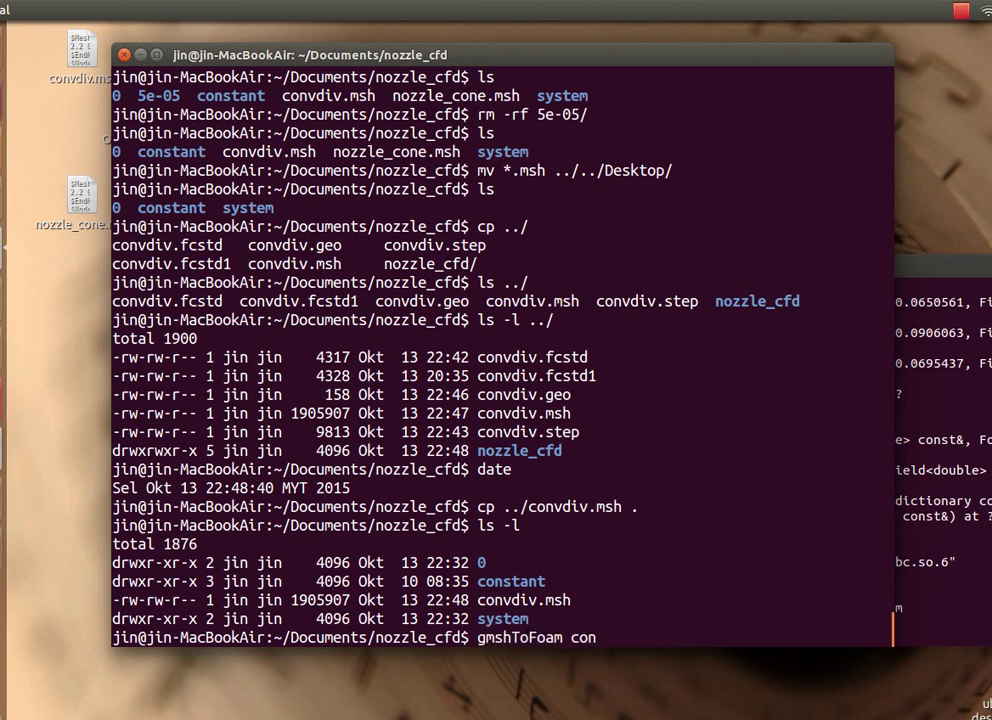
pyautogui.write('v')
pyautogui.press('Tab')
pyautogui.press('Return')
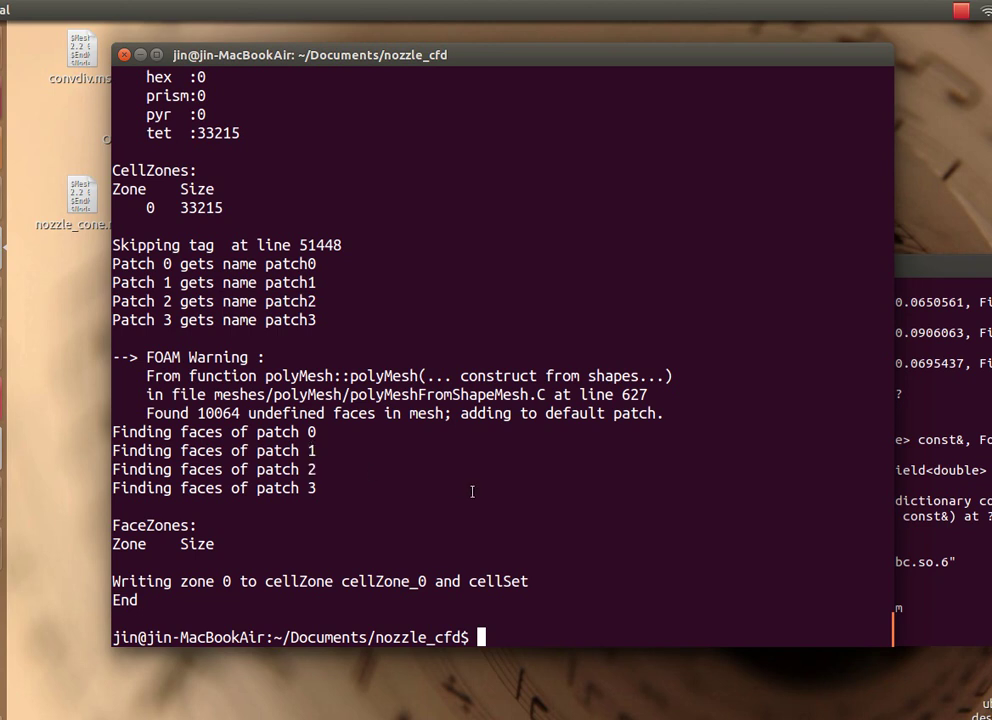
# List the contents of the nozzle_cfd case folder
pyautogui.write('ls cons')
pyautogui.press('BackSpace')
pyautogui.press('BackSpace')
pyautogui.press('BackSpace')
pyautogui.press('BackSpace')
pyautogui.press('BackSpace')
pyautogui.press('BackSpace')
pyautogui.press('BackSpace')
pyautogui.write('ls')
pyautogui.press('Return')
# List the contents of constant/polyMesh to check the converted mesh files
pyautogui.write('ls cons')
pyautogui.press('Tab')
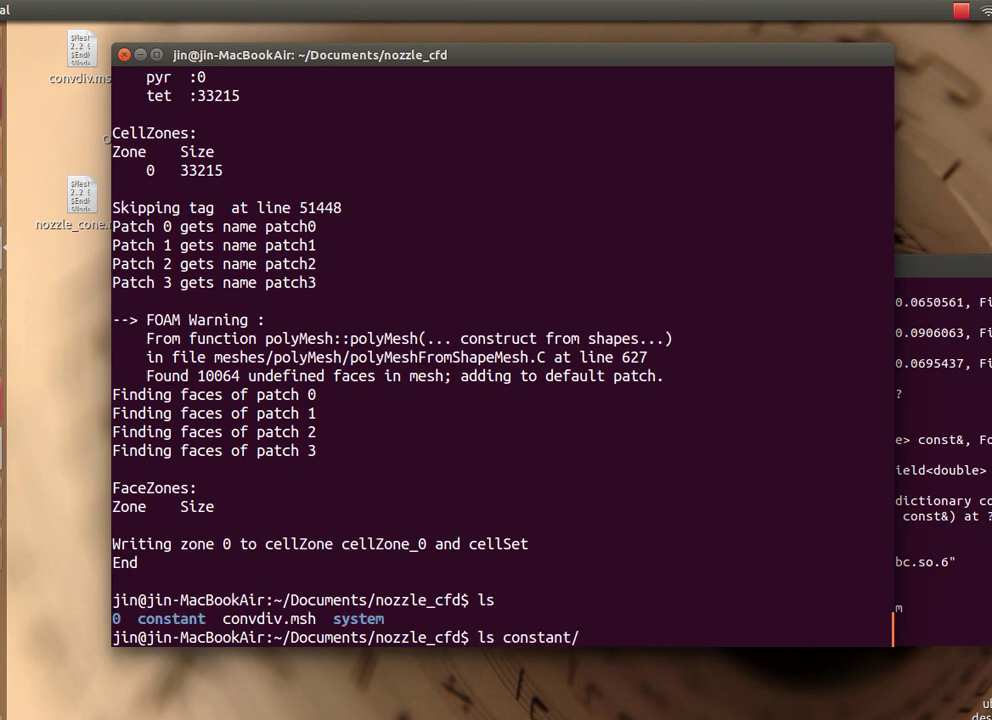
pyautogui.write('polyMesh/')
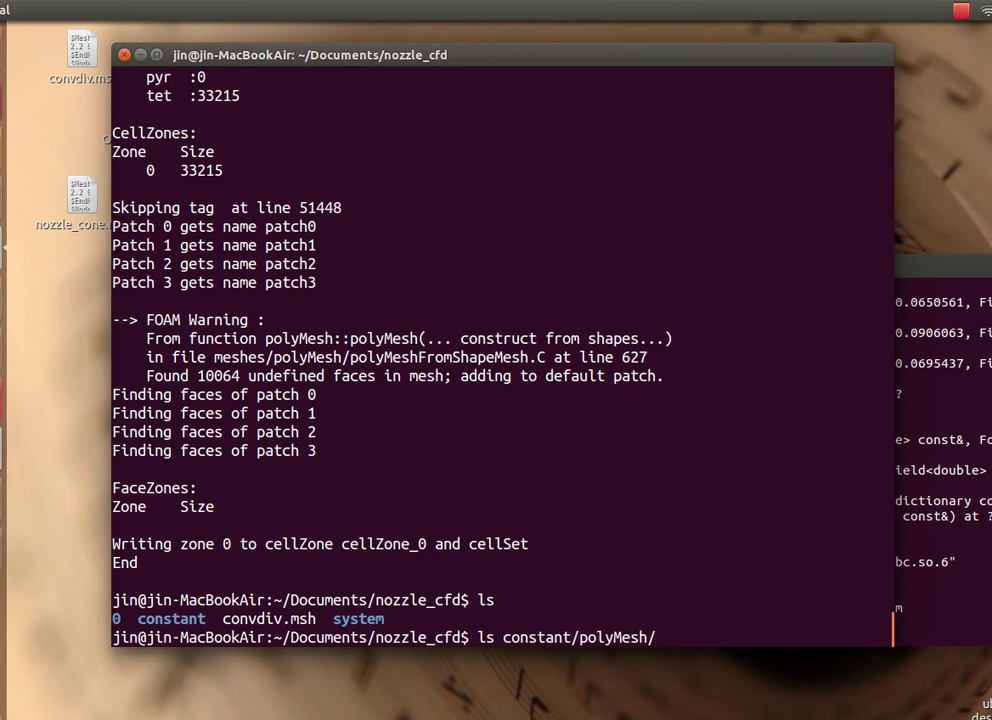
pyautogui.press('Return')
# Open constant/polyMesh/boundary in vi
pyautogui.press('Up')
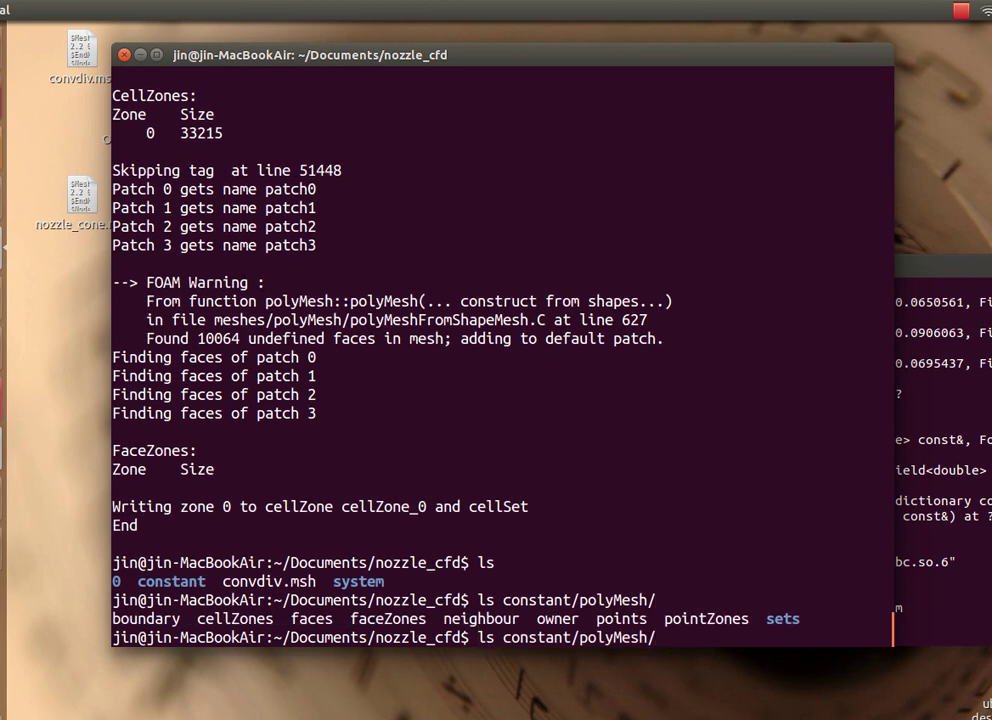
pyautogui.write('boundary')
pyautogui.press('Left')
pyautogui.press('Left')
pyautogui.press('Left')
pyautogui.press('Left')
pyautogui.press('Left')
pyautogui.press('Left')
pyautogui.press('Left')
pyautogui.press('Left')
pyautogui.press('Left')
pyautogui.press('Left')
pyautogui.press('Left')
pyautogui.press('Left')
pyautogui.press('Left')
pyautogui.press('Left')
pyautogui.press('Left')
pyautogui.press('Left')
pyautogui.press('Left')
pyautogui.press('Left')
pyautogui.press('Left')
pyautogui.press('Left')
pyautogui.press('Left')
pyautogui.press('Left')
pyautogui.press('Left')
pyautogui.press('Left')
pyautogui.press('Left')
pyautogui.press('Left')
pyautogui.press('Left')
pyautogui.press('Left')
pyautogui.press('Left')
pyautogui.press('Right')
pyautogui.press('Right')
pyautogui.press('BackSpace')
pyautogui.press('BackSpace')
pyautogui.press('Delete')
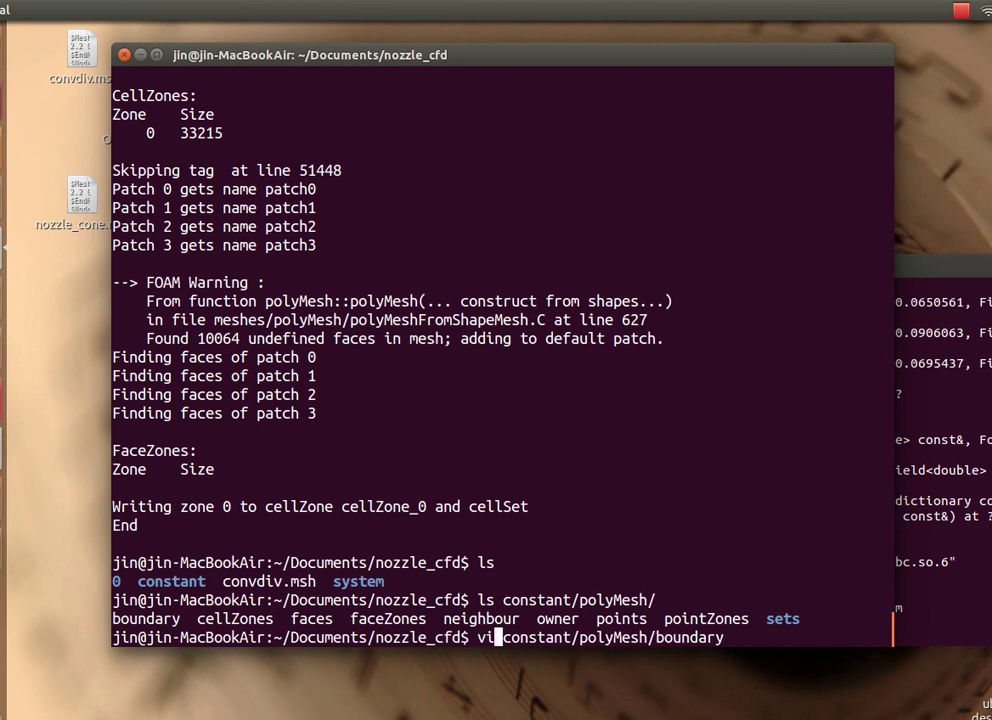
pyautogui.press('Return')
# Examine the patch definitions through the end of the boundary file and quit vi without saving
pyautogui.press('Down')
pyautogui.press('Down')
pyautogui.press('Down')
pyautogui.press('Down')
pyautogui.press('Down')
pyautogui.press('Down')
pyautogui.press('Down')
pyautogui.press('Down')
pyautogui.press('Down')
pyautogui.press('Down')
pyautogui.press('Down')
pyautogui.press('Down')
pyautogui.press('Down')
pyautogui.press('Down')
pyautogui.press('Down')
pyautogui.press('Down')
pyautogui.press('Down')
pyautogui.press('Down')
pyautogui.press('Down')
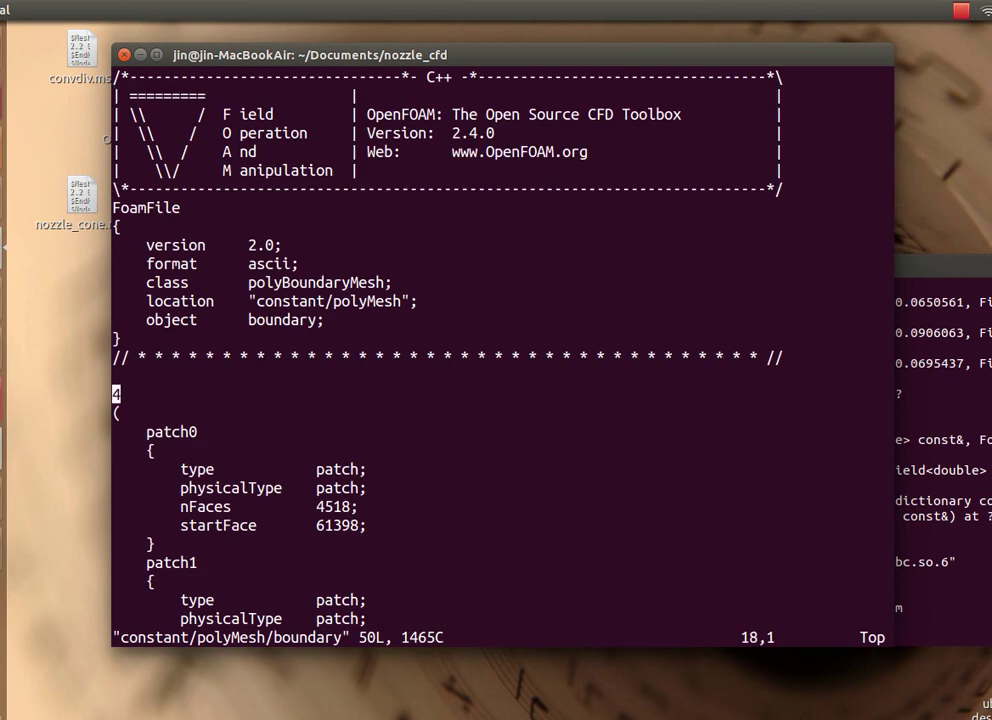
pyautogui.press('Down')
pyautogui.press('Down')
pyautogui.press('Down')
pyautogui.press('Down')
pyautogui.press('Down')
pyautogui.press('Down')
pyautogui.press('Down')
pyautogui.press('Down')
pyautogui.press('Down')
pyautogui.press('Down')
pyautogui.press('Down')
pyautogui.press('Down')
pyautogui.press('Down')
pyautogui.press('Down')
pyautogui.press('Down')
pyautogui.press('Down')
pyautogui.press('Down')
pyautogui.press('Down')
pyautogui.press('Down')
pyautogui.press('Down')
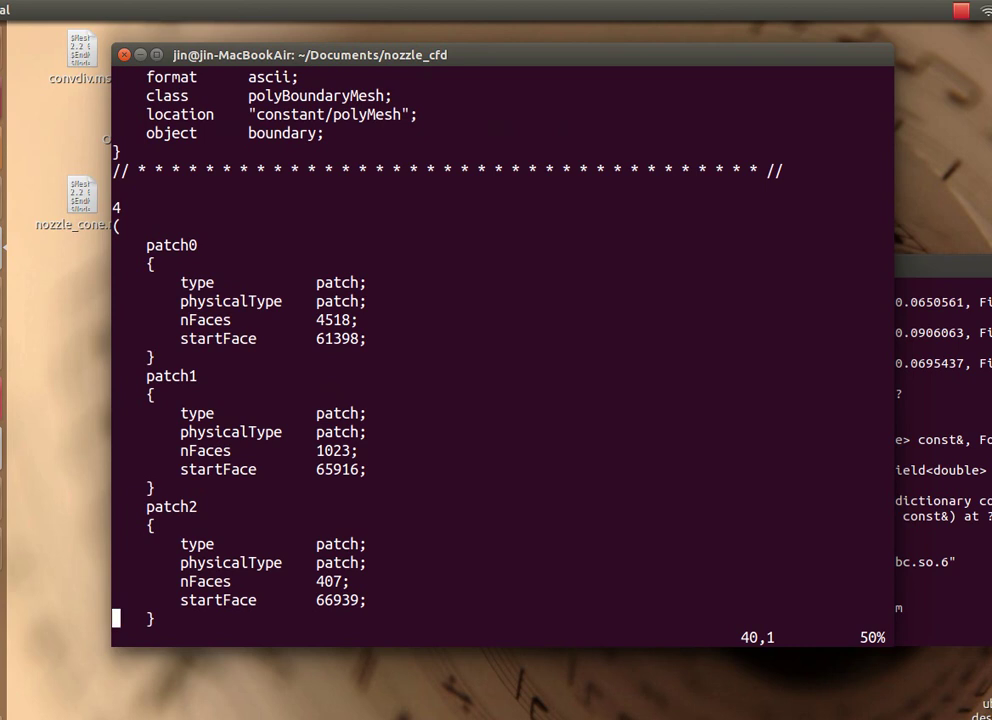
pyautogui.press('Down')
pyautogui.press('Down')
pyautogui.press('Down')
pyautogui.press('Down')
pyautogui.press('Down')
pyautogui.press('Down')
pyautogui.press('Down')
pyautogui.press('Down')
pyautogui.press('Down')
pyautogui.press('Down')
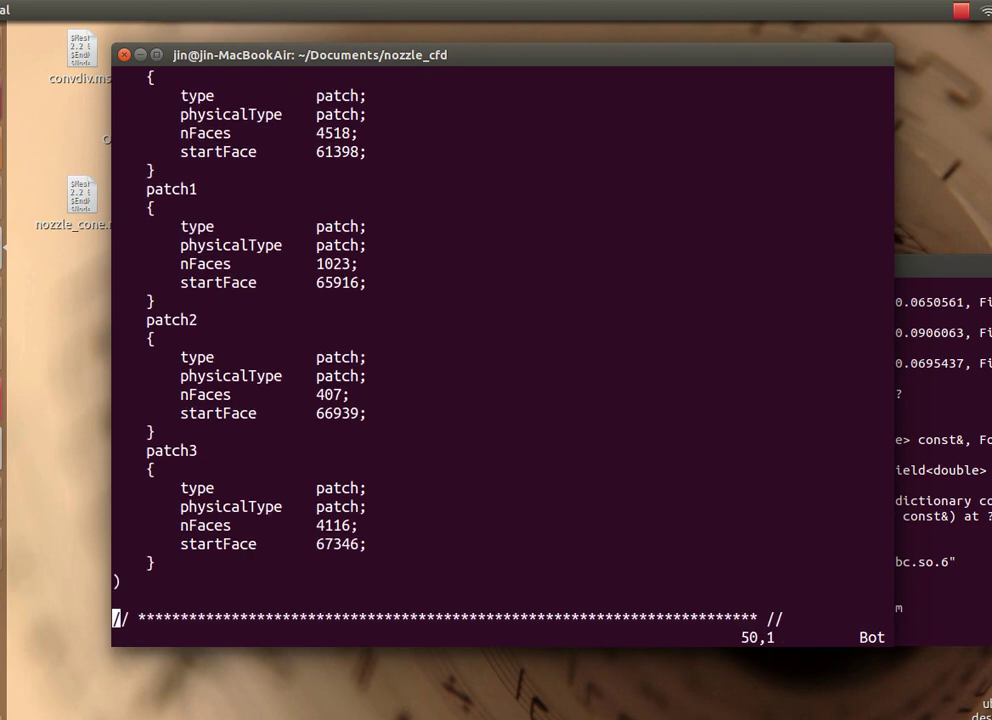
pyautogui.write(':q!')
pyautogui.press('Return')
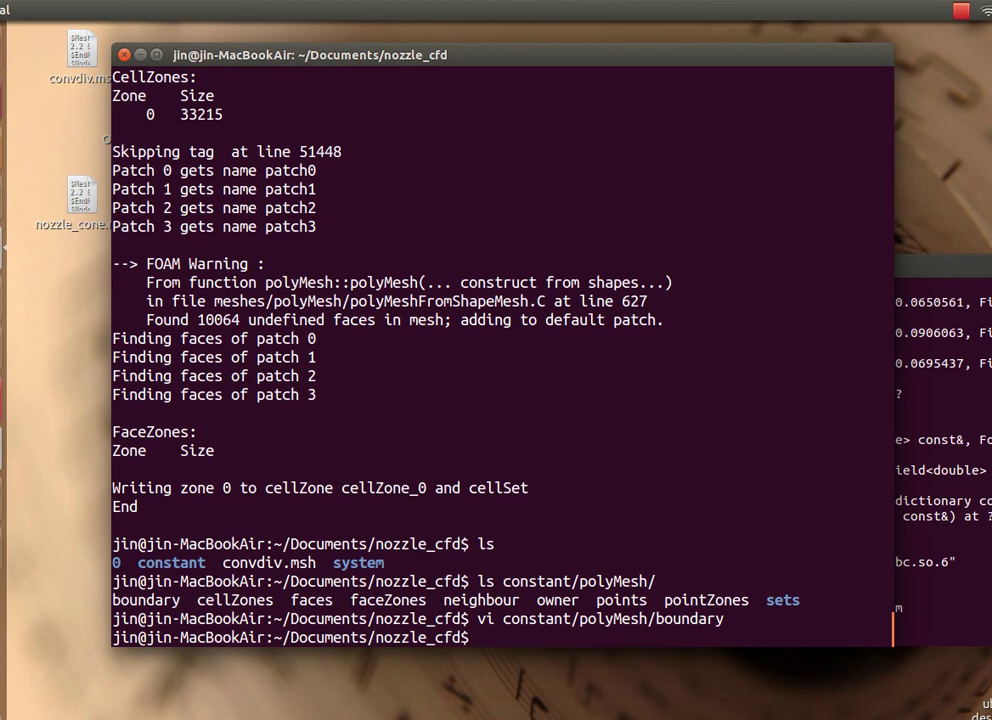
# Look up the files in the system folder and open system/controlDict in vi
pyautogui.write('vi sys')
pyautogui.press('Tab')
pyautogui.press('Tab')
pyautogui.press('Tab')
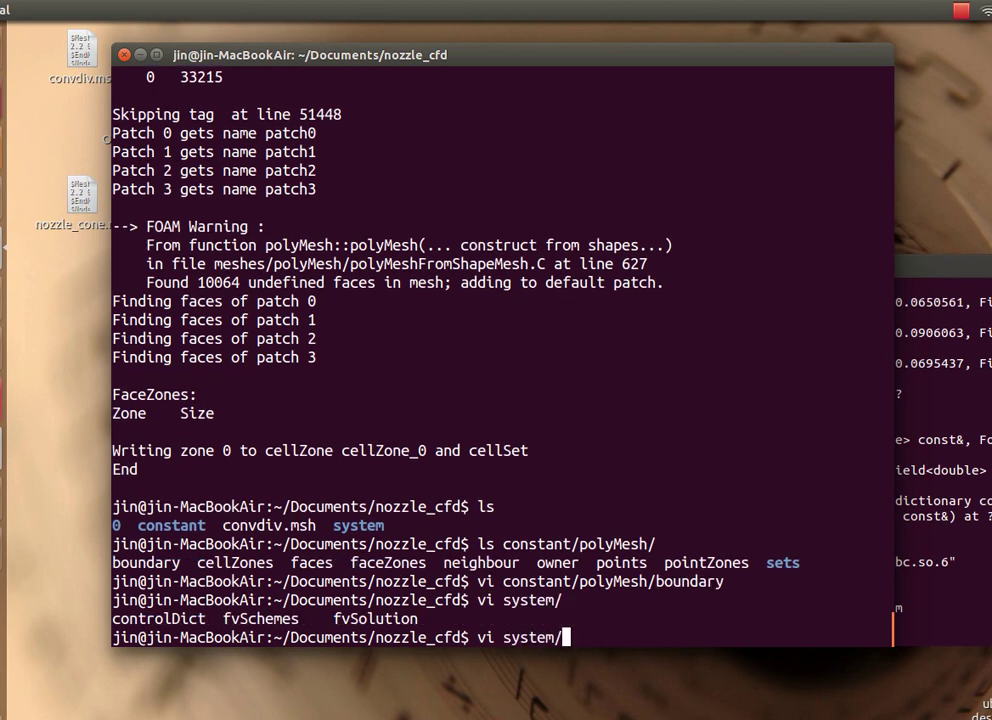
pyautogui.write('c')
pyautogui.press('Tab')
pyautogui.press('Return')
# Examine the endTime and deltaT settings in controlDict and quit vi
pyautogui.press('Down')
pyautogui.press('Down')
pyautogui.press('Down')
pyautogui.press('Down')
pyautogui.press('Down')
pyautogui.press('Down')
pyautogui.press('Down')
pyautogui.press('Down')
pyautogui.press('Down')
pyautogui.press('Down')
pyautogui.press('Down')
pyautogui.press('Down')
pyautogui.press('Down')
pyautogui.press('Down')
pyautogui.press('Down')
pyautogui.press('Down')
pyautogui.press('Down')
pyautogui.press('Down')
pyautogui.press('Down')
pyautogui.press('Down')
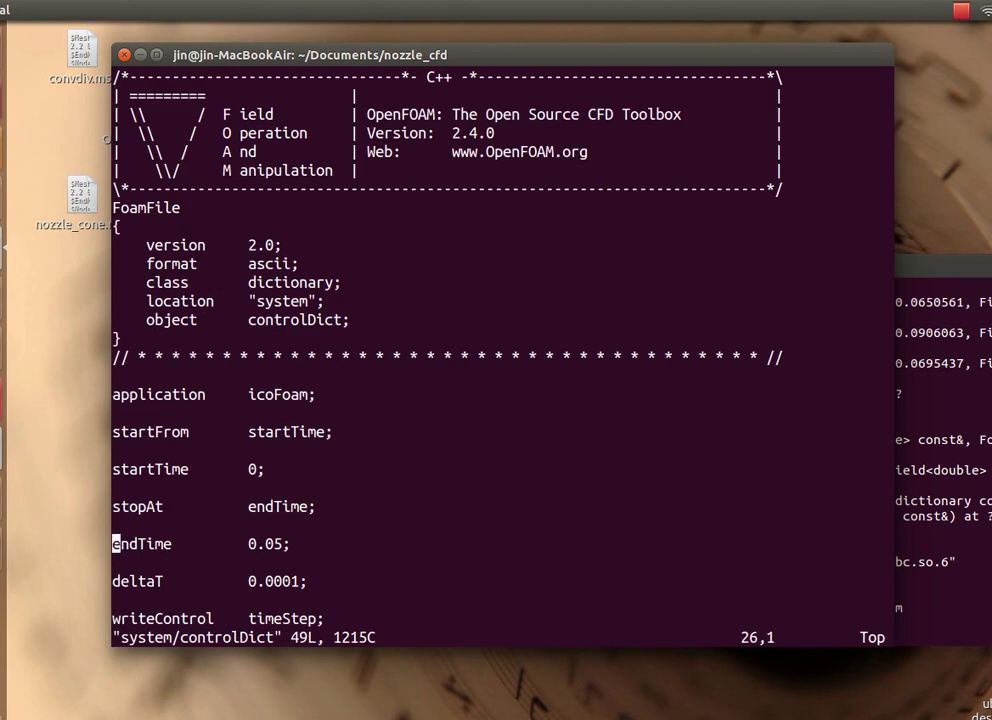
pyautogui.press('Right')
pyautogui.press('Right')
pyautogui.press('Right')
pyautogui.press('Right')
pyautogui.press('Right')
pyautogui.press('Right')
pyautogui.press('Right')
pyautogui.press('Right')
pyautogui.press('Right')
pyautogui.press('Right')
pyautogui.press('Right')
pyautogui.press('Right')
pyautogui.press('Right')
pyautogui.press('Right')
pyautogui.press('Right')
pyautogui.press('Right')
pyautogui.press('Right')
pyautogui.press('Right')
pyautogui.press('Right')
pyautogui.press('Right')
pyautogui.press('Down')
pyautogui.press('Down')
pyautogui.press('Right')
pyautogui.write(':q')
pyautogui.press('Return')
# List the case folder in long format and run the icoFoam solver on the case
pyautogui.write('ls -l')
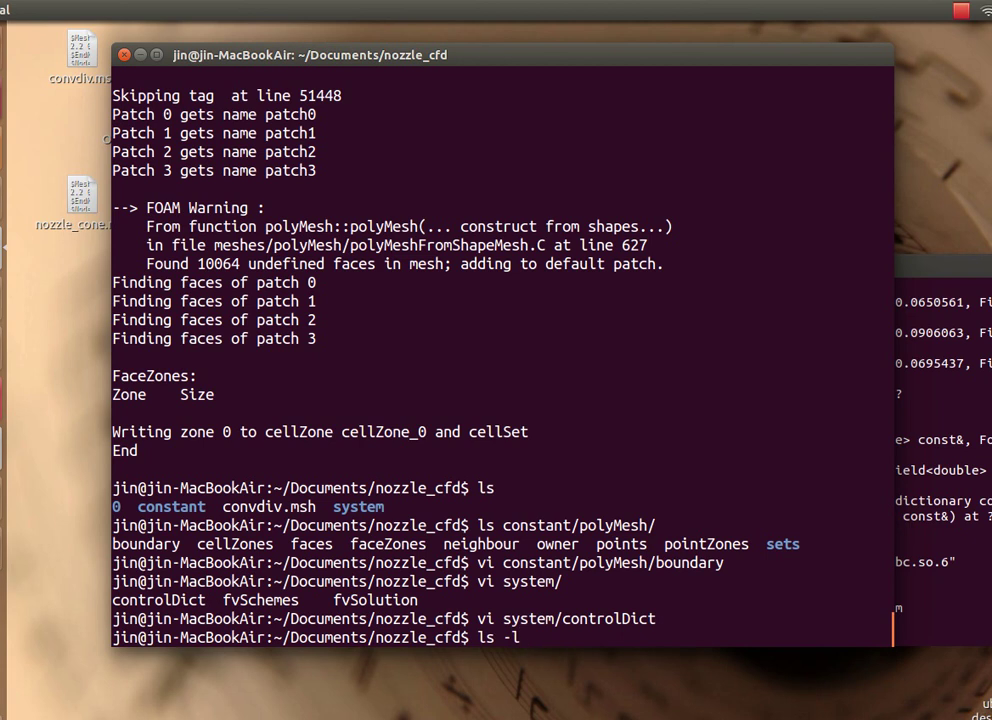
pyautogui.press('Return')
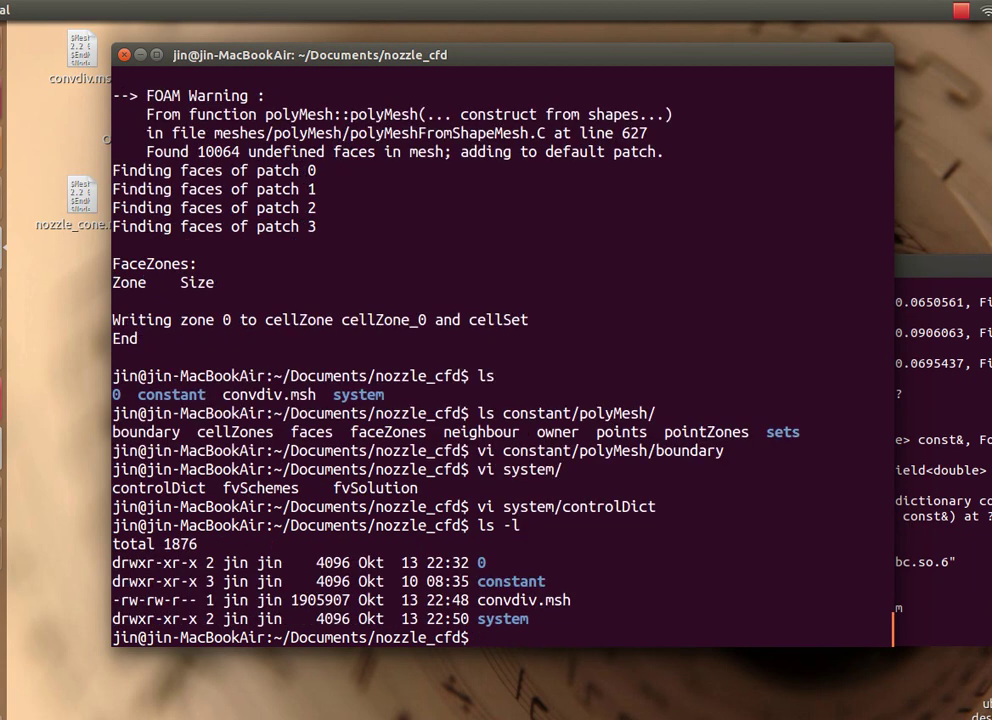
pyautogui.write('icoFoam')
pyautogui.press('Return')
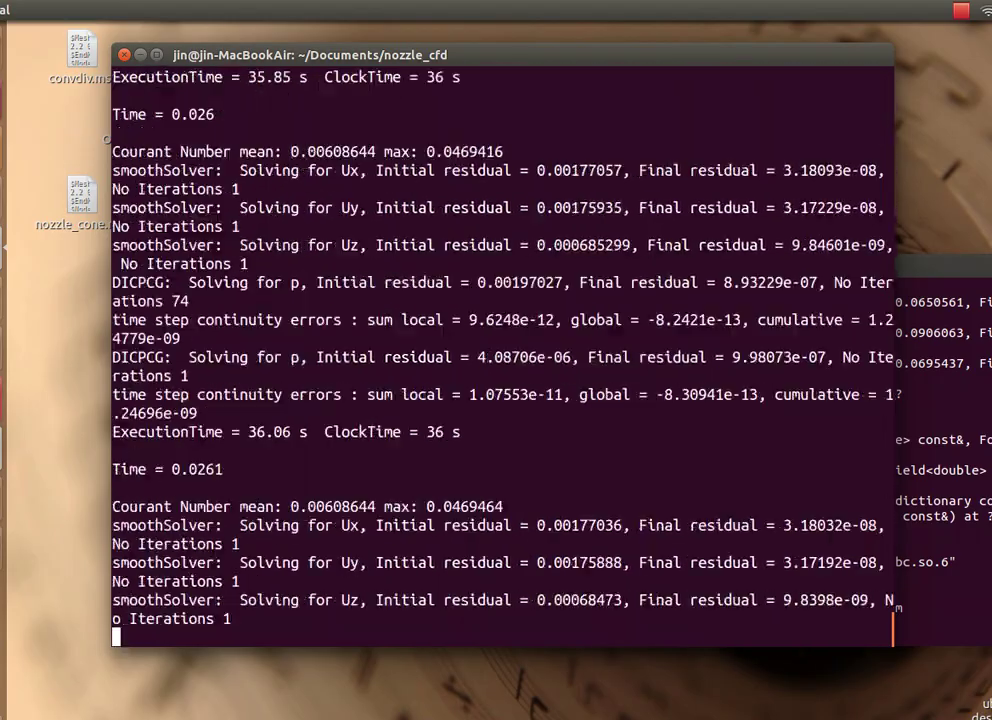
# Switch to the second terminal and list the time folders written so far in the nozzle_cfd case
pyautogui.hotkey('alt', 'Tab')
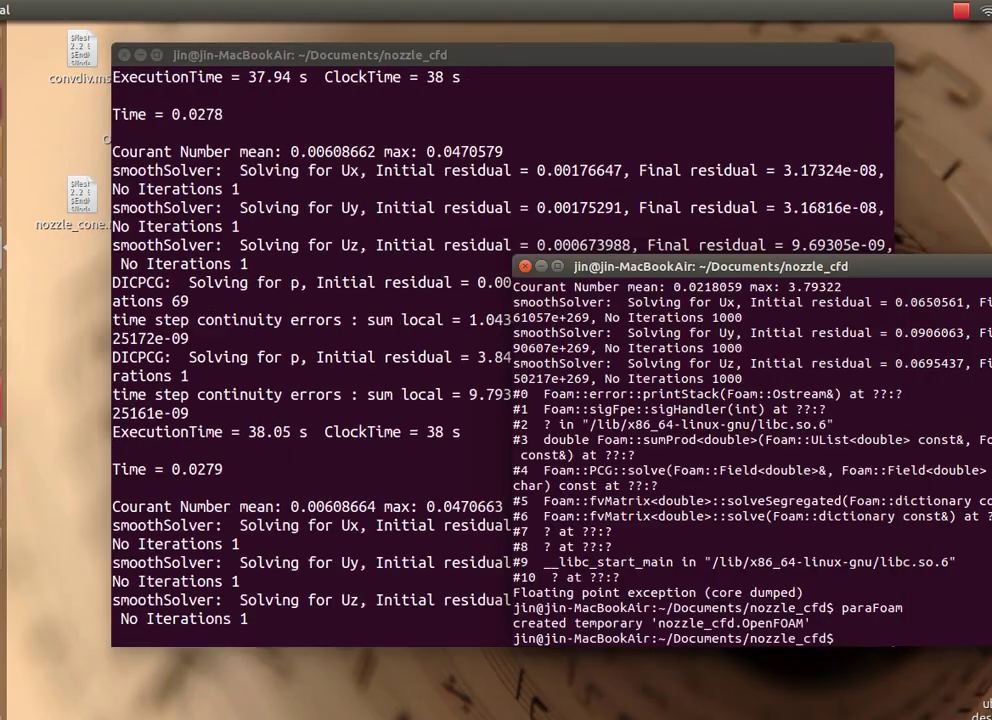
pyautogui.write('ls')
pyautogui.press('Return')
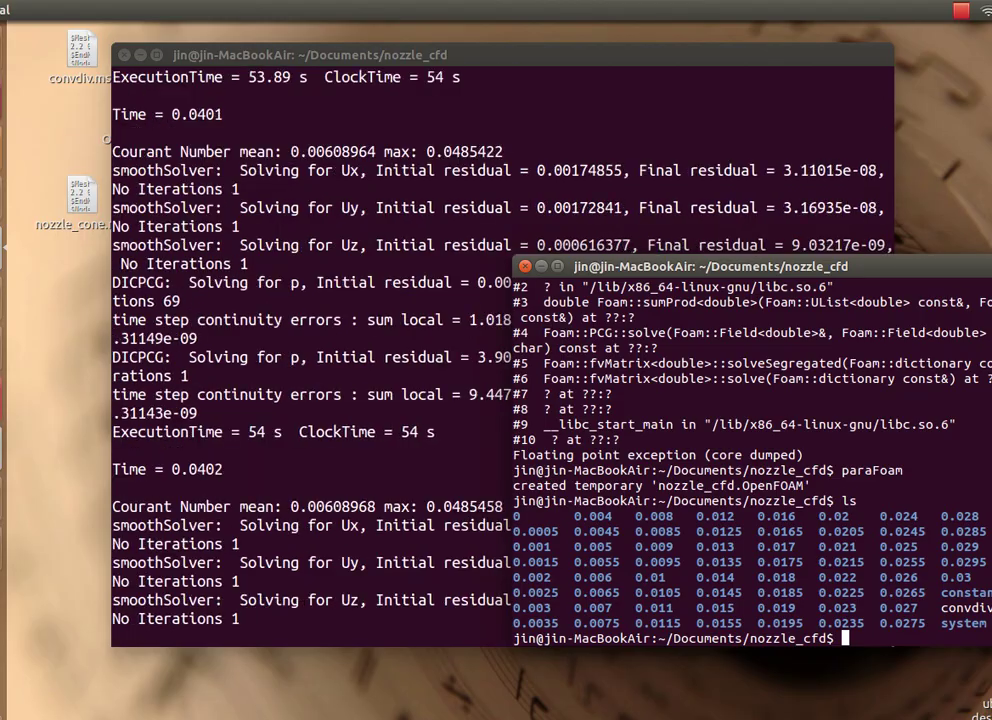
# Launch paraFoam from the case folder and load the nozzle_cfd.OpenFOAM case in ParaView
pyautogui.write('para')
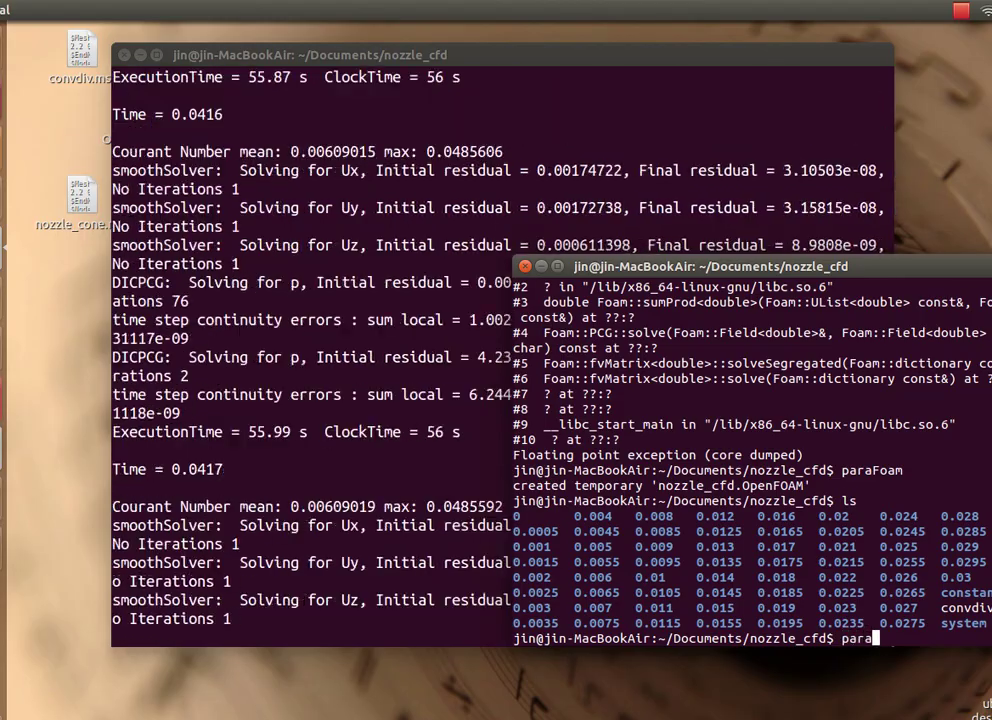
pyautogui.write('Foam')
pyautogui.press('Return')
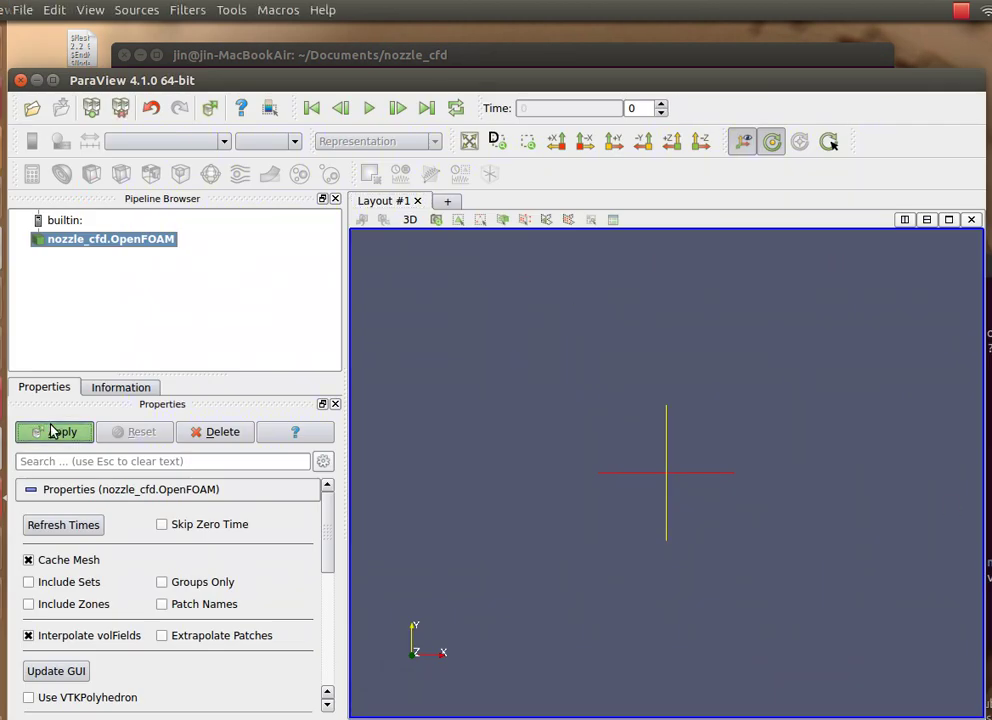
pyautogui.click(57, 431)
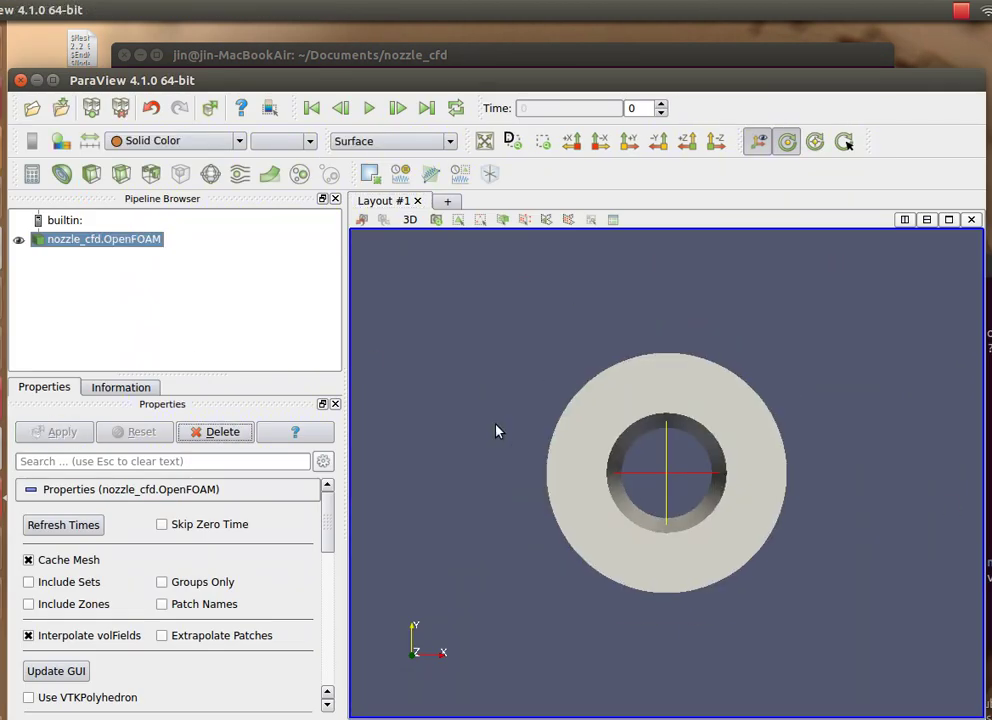
# Set the nozzle's representation to Surface With Edges so the mesh can be inspected
pyautogui.moveTo(496, 427); pyautogui.dragTo(525, 301)
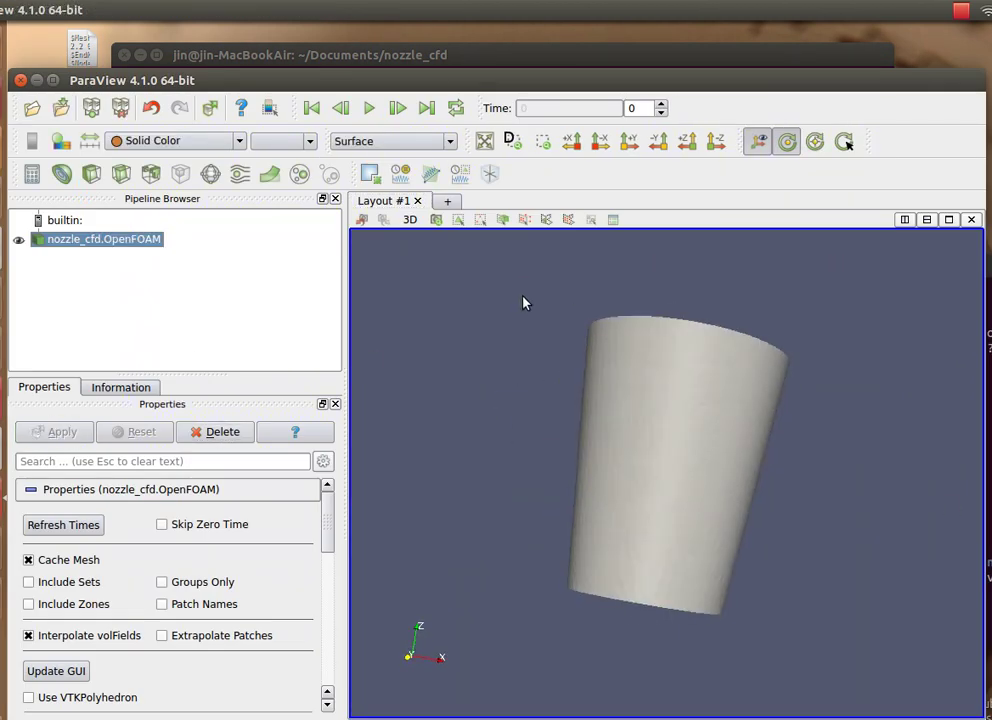
pyautogui.click(360, 141)
pyautogui.click(375, 206)
pyautogui.moveTo(453, 340); pyautogui.dragTo(503, 514)
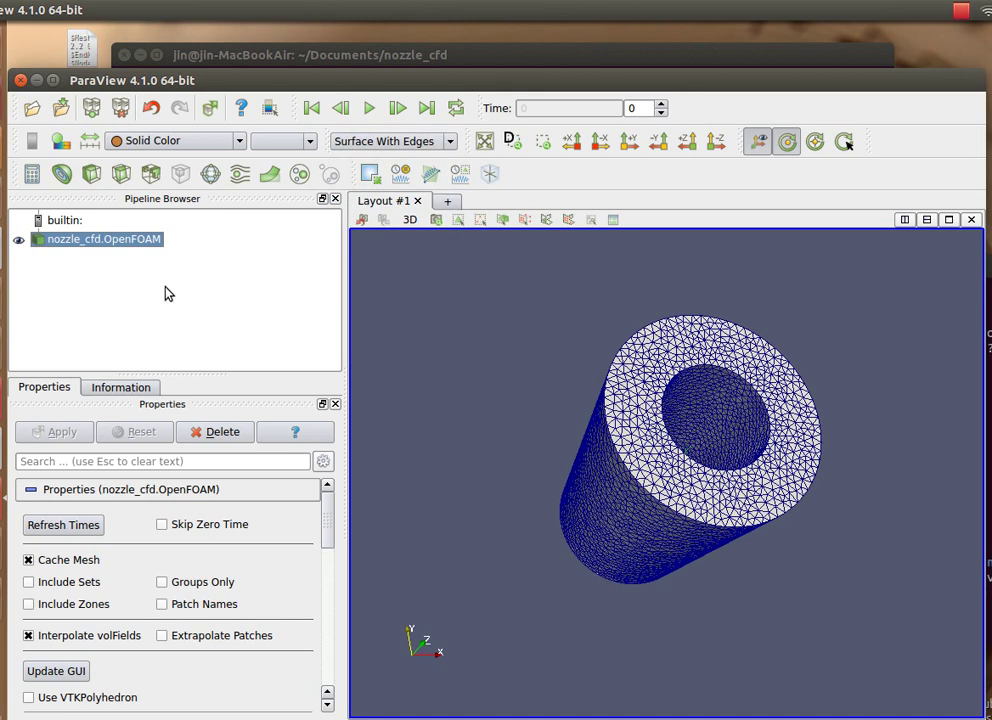
# Color the nozzle by the point-based pressure field p and show its color legend
pyautogui.click(135, 492)
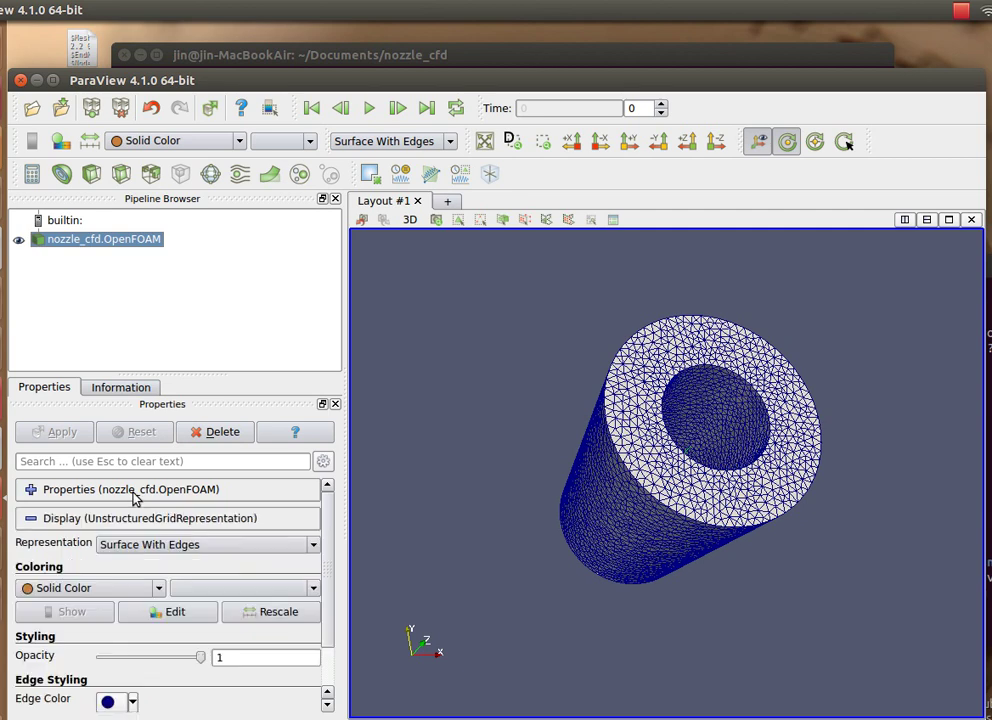
pyautogui.click(93, 590)
pyautogui.click(55, 635)
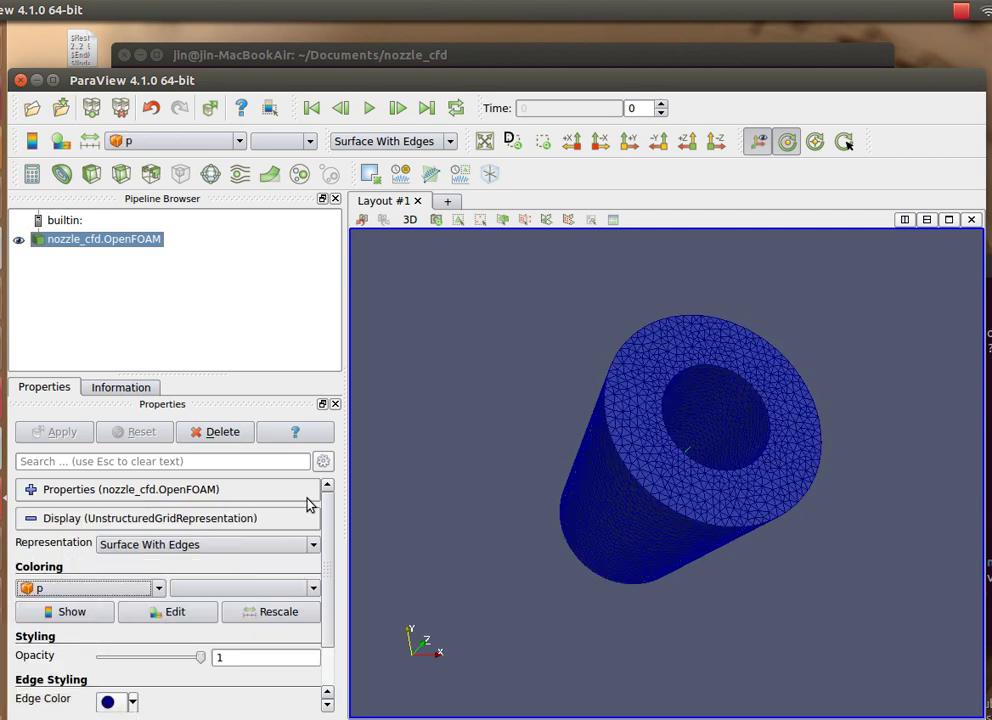
pyautogui.scroll(-2, 96, 580)
pyautogui.click(100, 541)
pyautogui.click(60, 624)
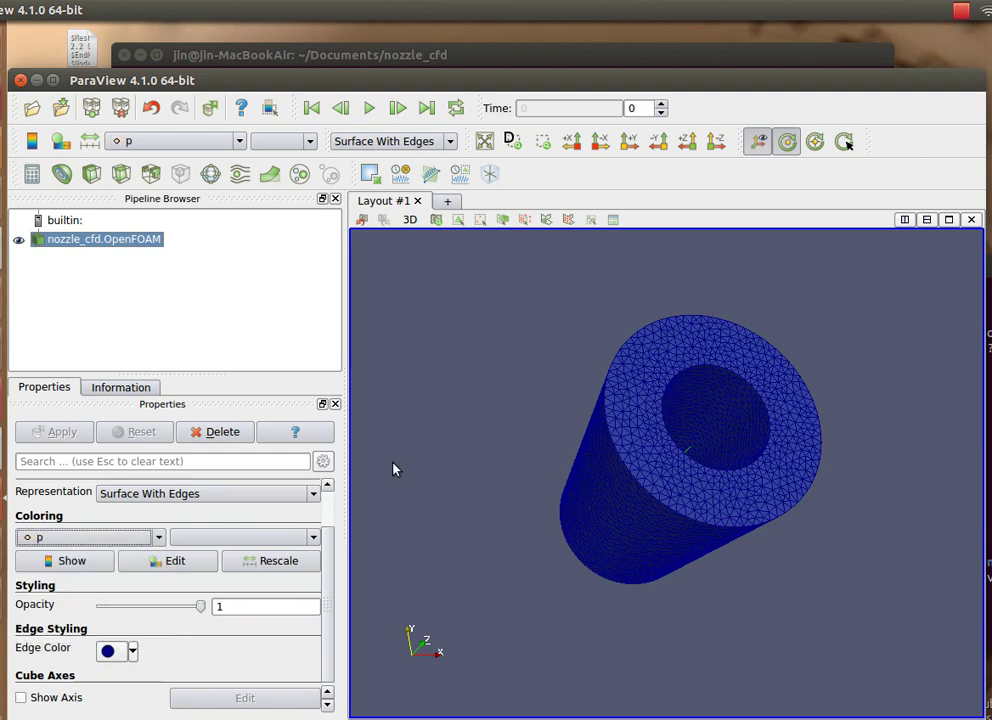
pyautogui.click(31, 142)
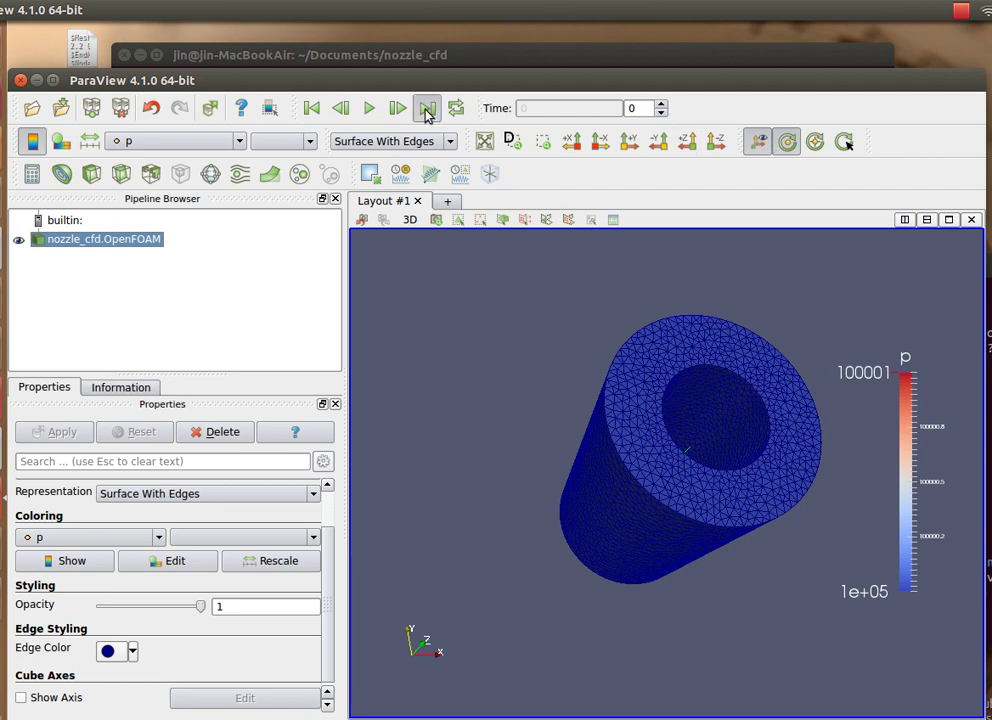
# Examine the pressure at the last available time step, return to the first, and advance one by one to step 14
pyautogui.click(427, 109)
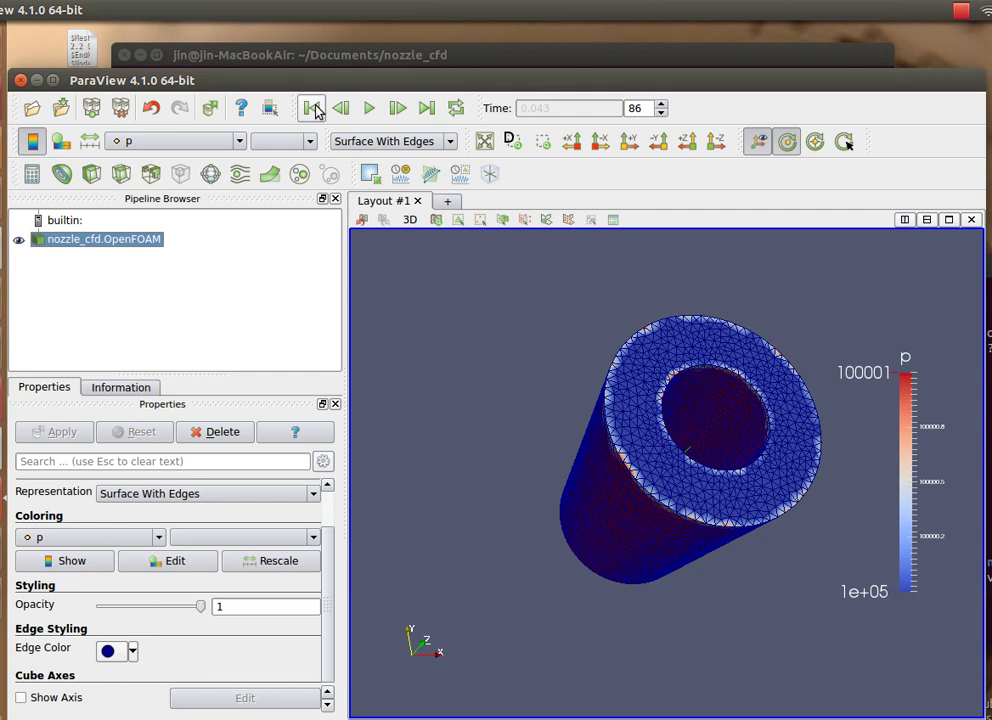
pyautogui.click(313, 108)
pyautogui.click(400, 113)
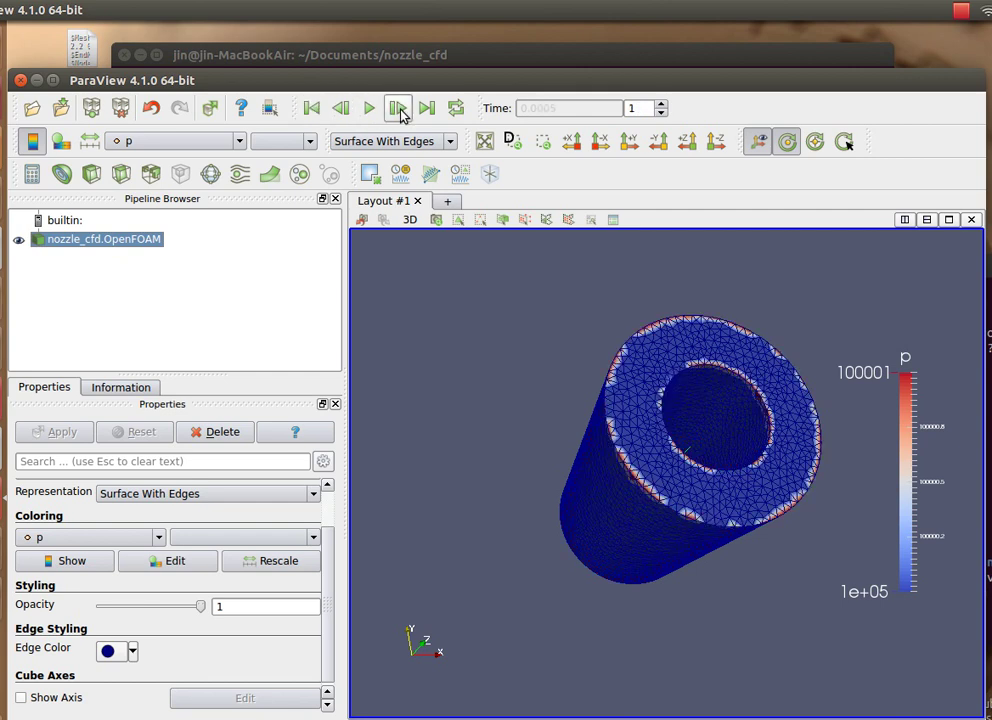
pyautogui.click(400, 113)
pyautogui.click(400, 113)
pyautogui.click(400, 113)
pyautogui.click(400, 113)
pyautogui.click(400, 113)
pyautogui.click(400, 113)
pyautogui.click(400, 113)
pyautogui.click(400, 113)
pyautogui.click(400, 113)
pyautogui.click(400, 113)
pyautogui.click(400, 113)
pyautogui.click(399, 113)
pyautogui.click(399, 113)
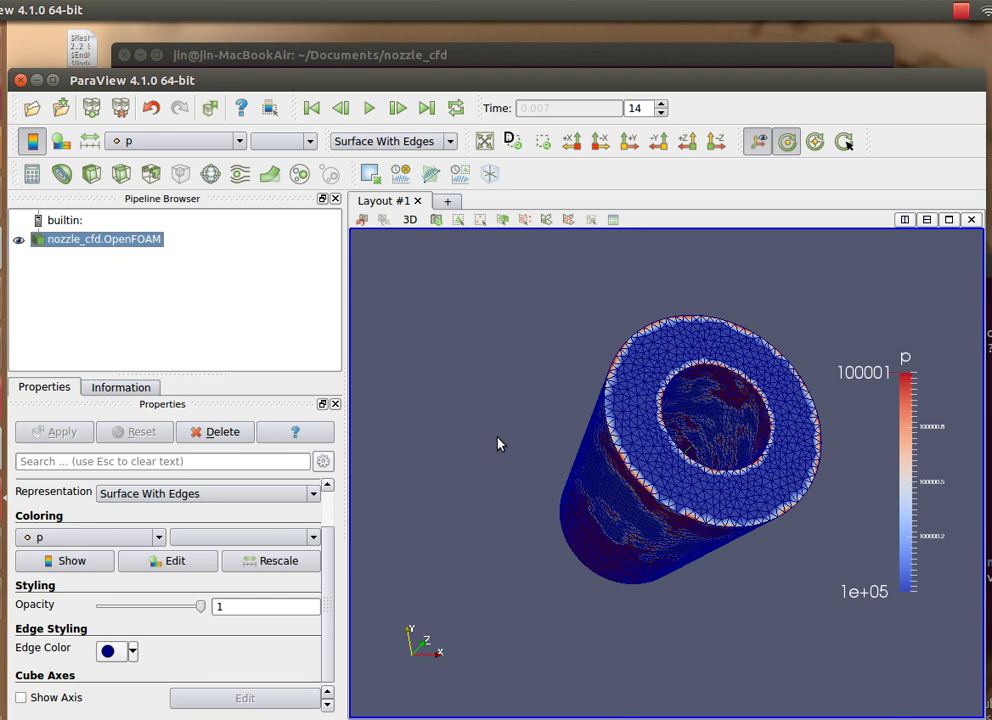
# Examine how the pressure develops along the nozzle's outer wall by advancing one step at a time to time step 36
pyautogui.moveTo(500, 453); pyautogui.dragTo(675, 432)
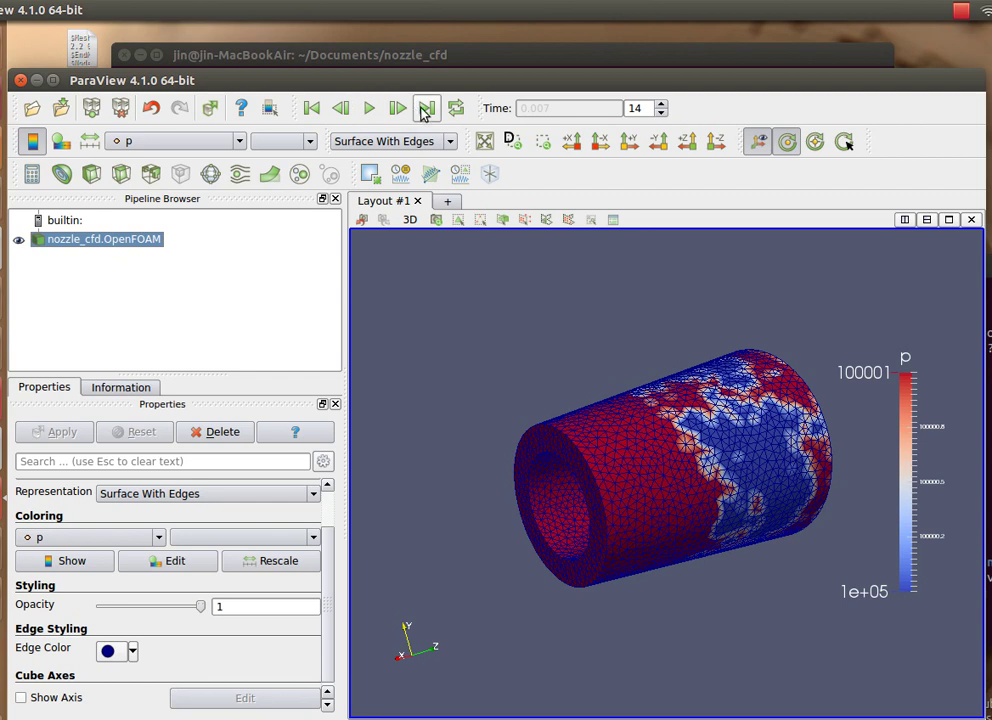
pyautogui.click(398, 110)
pyautogui.click(398, 110)
pyautogui.click(398, 110)
pyautogui.click(398, 110)
pyautogui.click(398, 110)
pyautogui.click(398, 110)
pyautogui.click(398, 110)
pyautogui.click(398, 110)
pyautogui.click(398, 110)
pyautogui.click(398, 110)
pyautogui.click(398, 110)
pyautogui.click(398, 110)
pyautogui.click(398, 110)
pyautogui.click(398, 110)
pyautogui.click(398, 110)
pyautogui.click(398, 110)
pyautogui.click(398, 110)
pyautogui.click(398, 110)
pyautogui.click(398, 110)
pyautogui.click(398, 110)
pyautogui.click(398, 112)
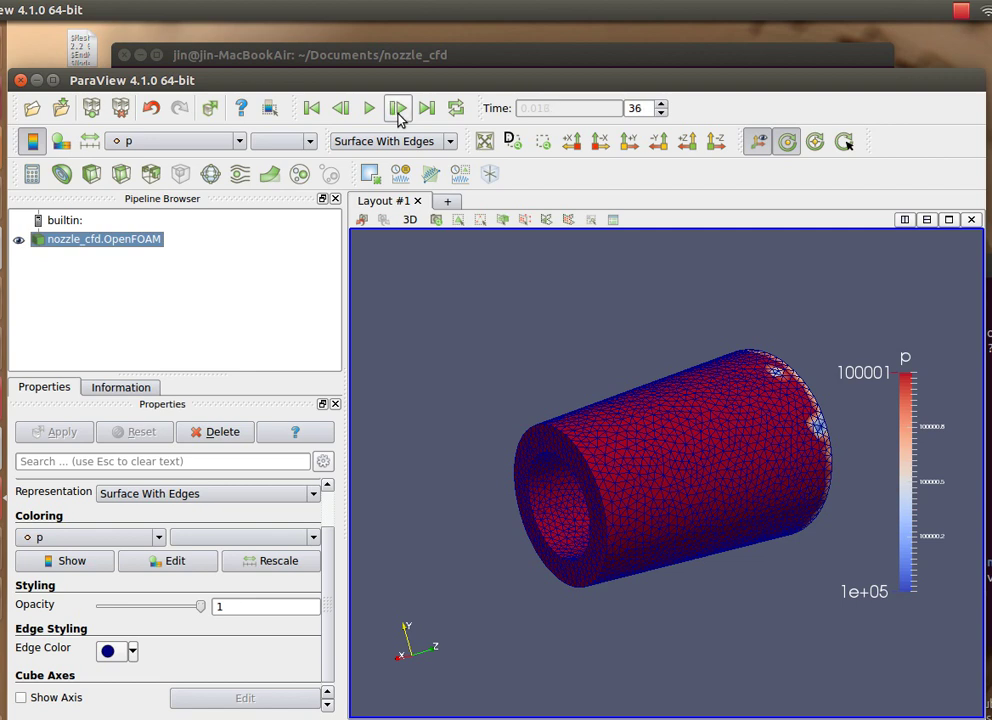
# Color the nozzle by the magnitude of the point-based velocity field U and advance the results to time step 43
pyautogui.click(120, 540)
pyautogui.click(32, 635)
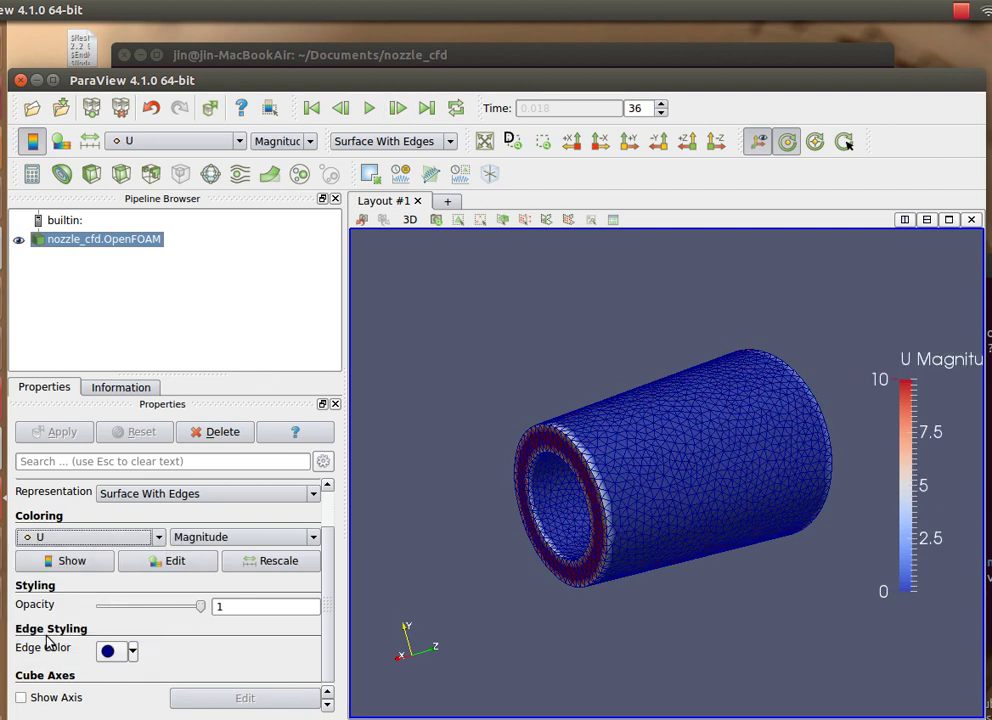
pyautogui.click(398, 110)
pyautogui.click(398, 110)
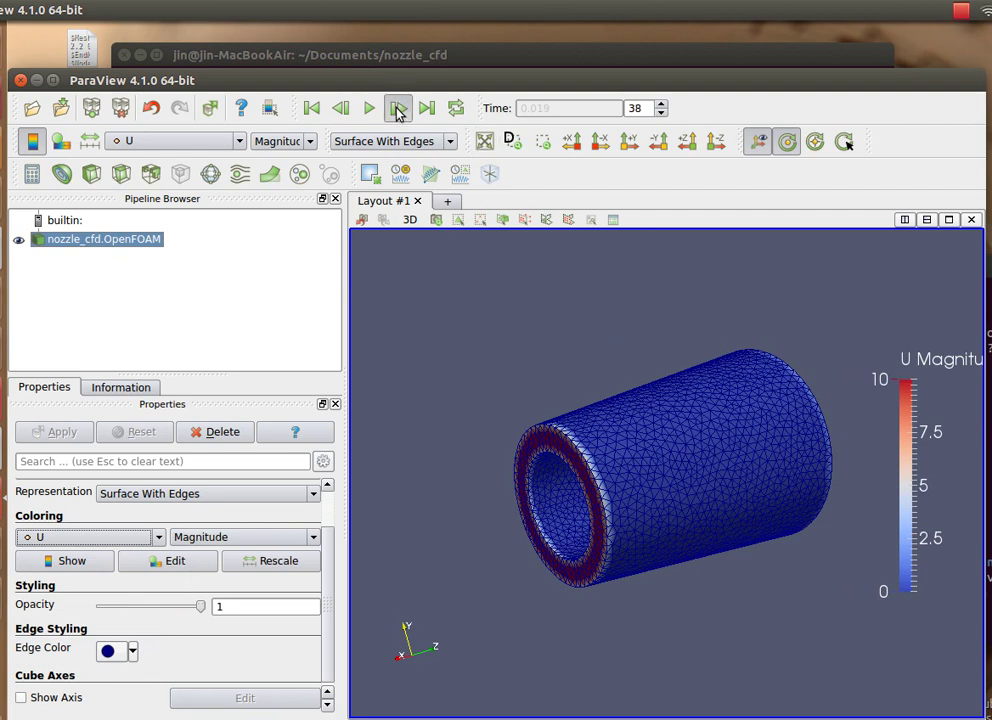
pyautogui.click(398, 110)
pyautogui.click(398, 110)
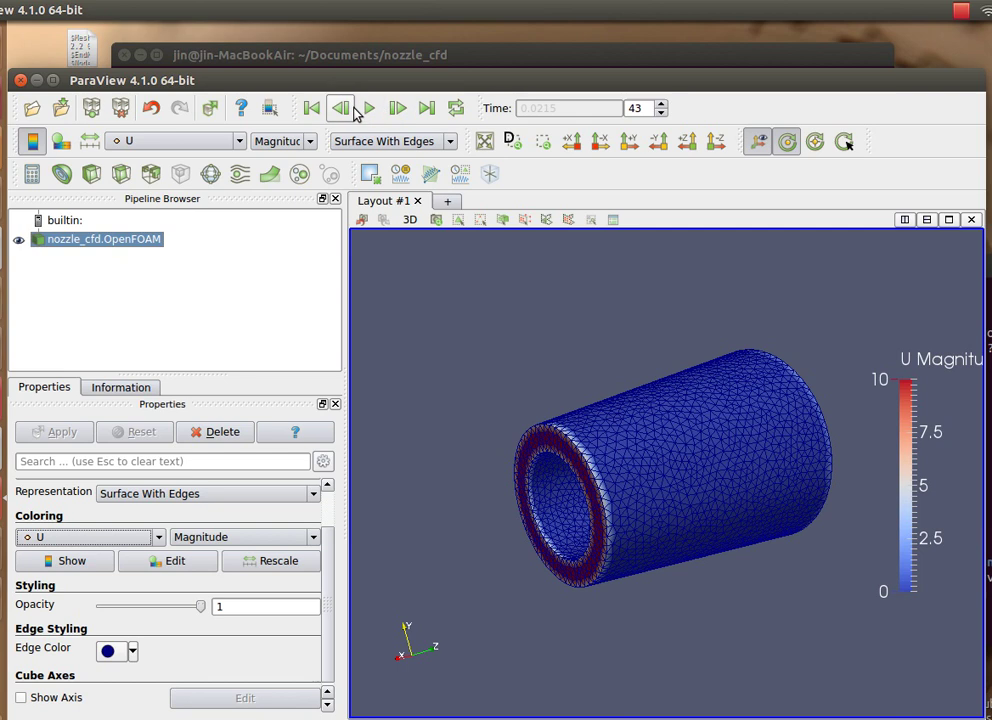
# Return to the first time step and examine the velocity magnitude on the nozzle's surface while advancing to step 9
pyautogui.click(313, 110)
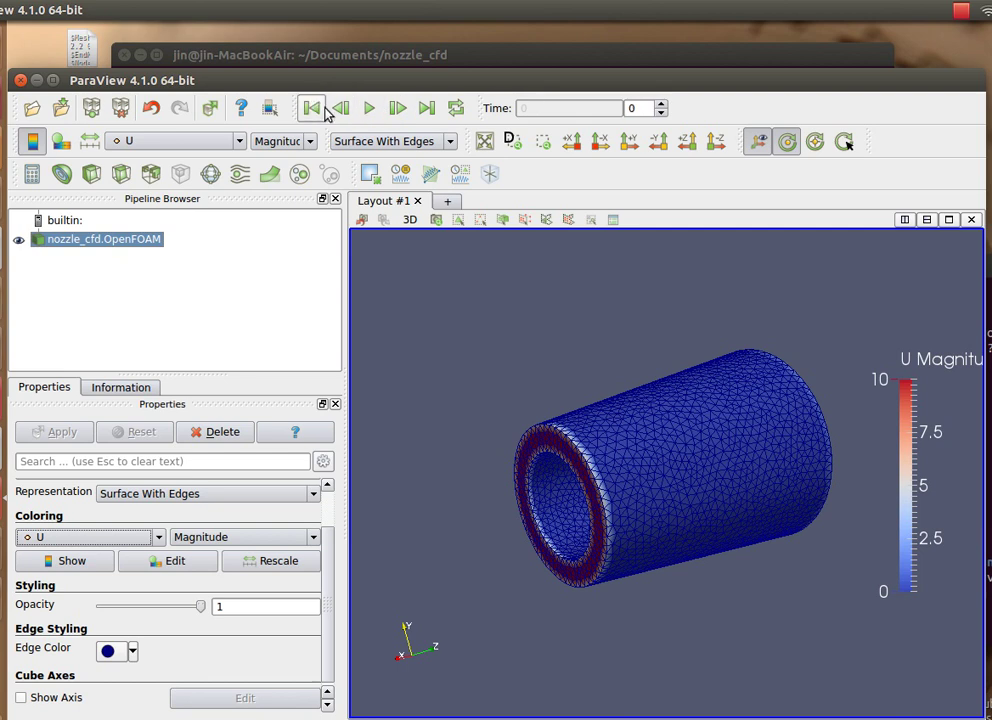
pyautogui.click(398, 110)
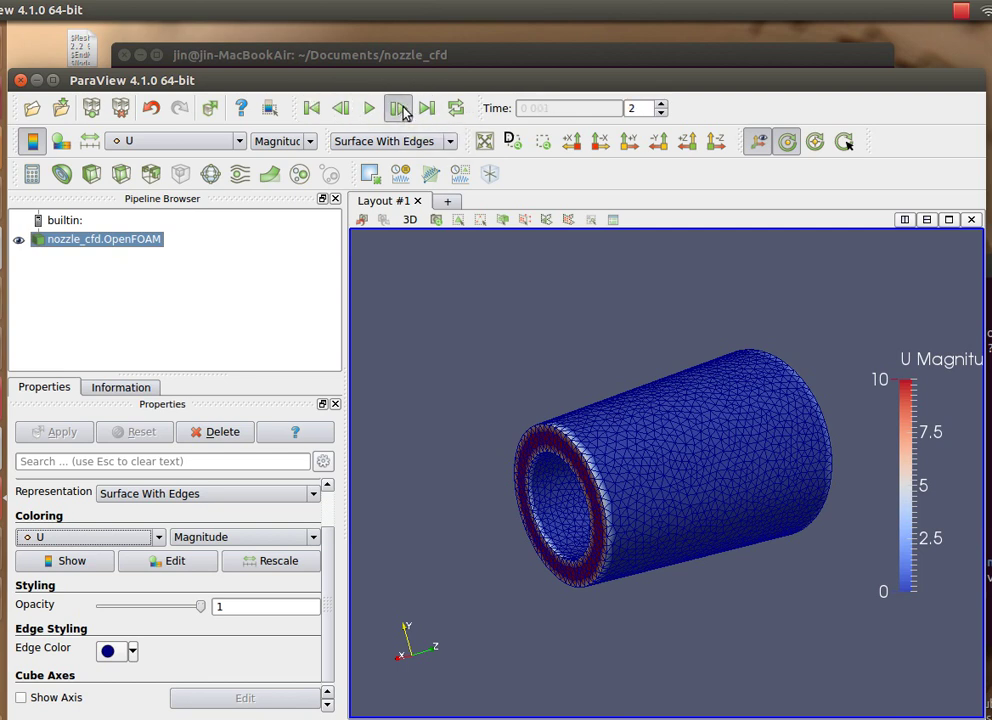
pyautogui.click(399, 110)
pyautogui.click(399, 110)
pyautogui.click(399, 110)
pyautogui.click(399, 110)
pyautogui.click(399, 110)
pyautogui.click(399, 110)
pyautogui.click(399, 110)
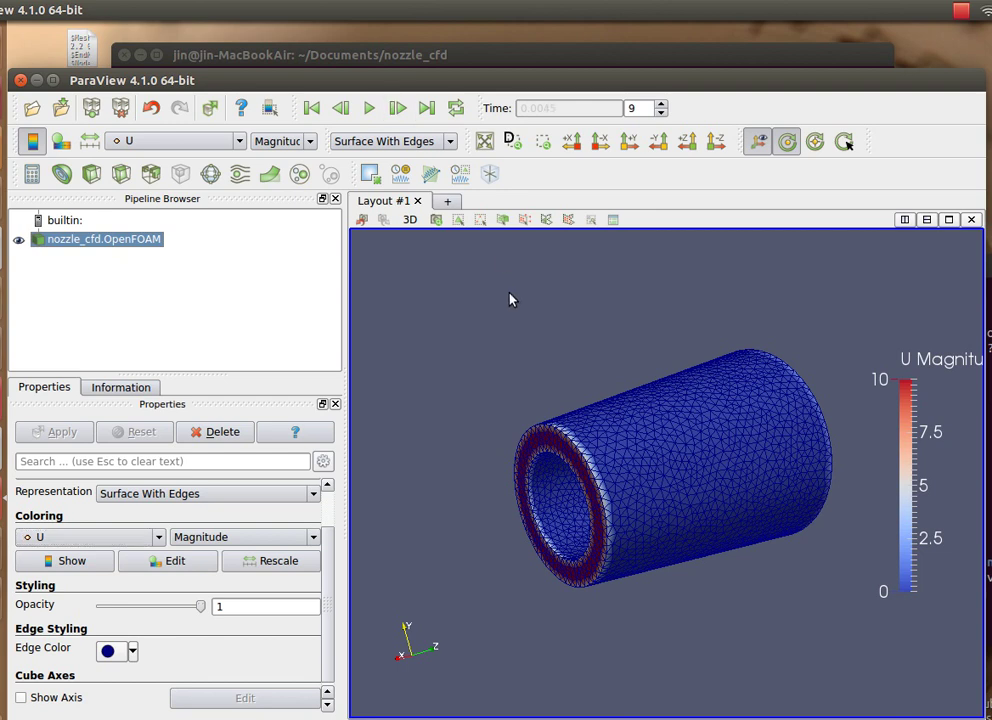
pyautogui.moveTo(489, 299); pyautogui.dragTo(650, 300)
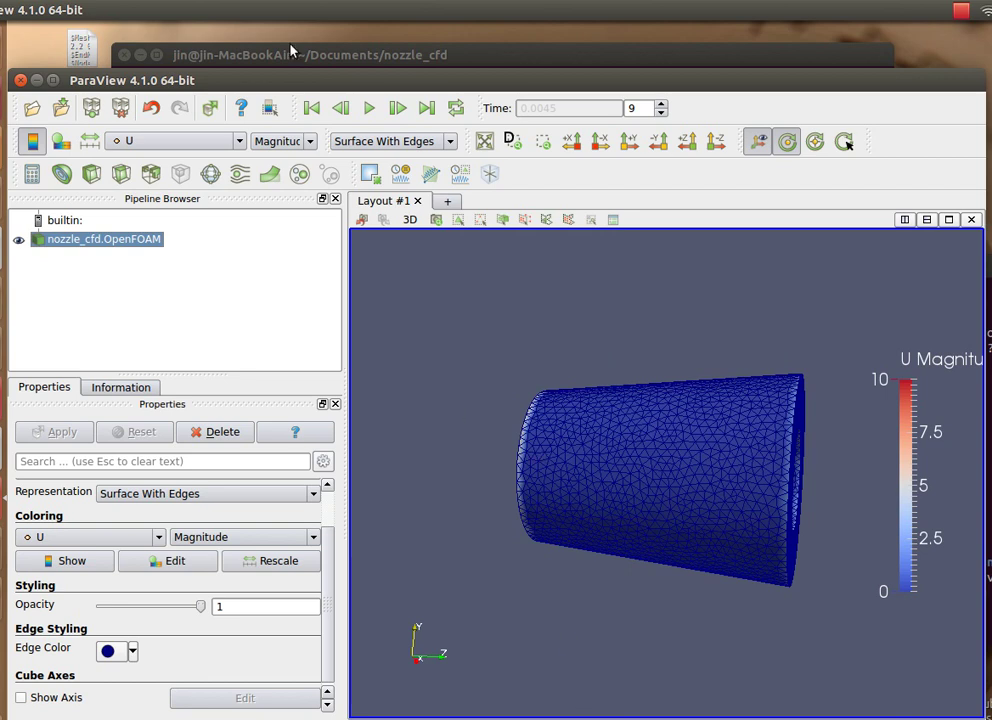